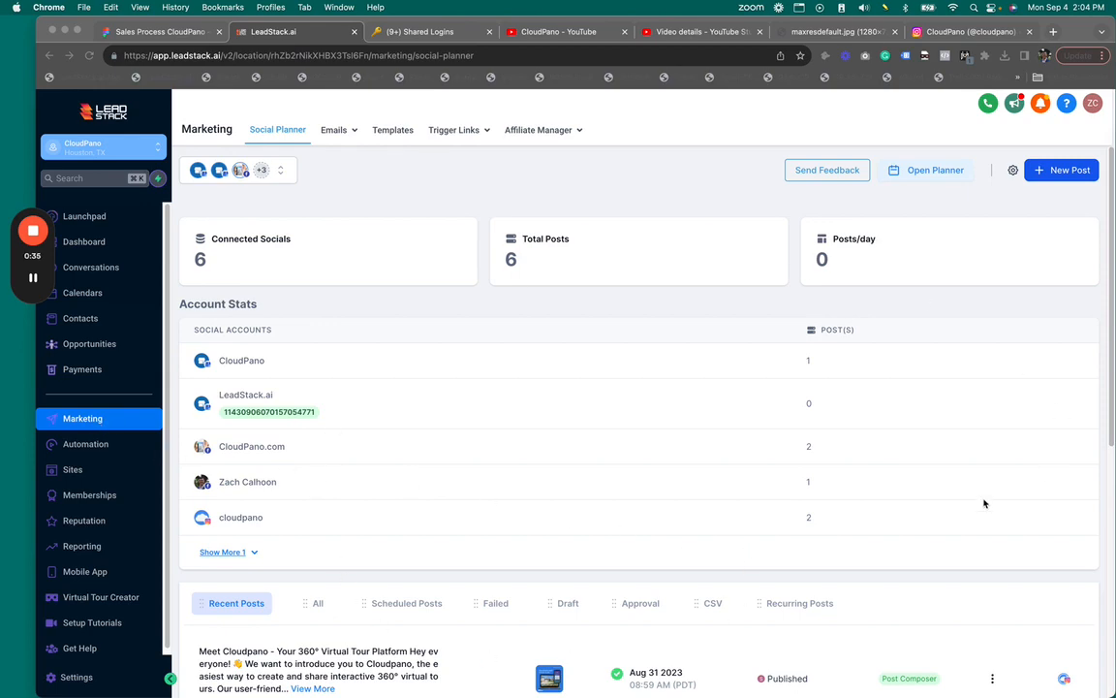
Look over the account stats and recent posts in the Social Planner
scroll(681, 471, down, 1)
scroll(681, 471, down, 5)
scroll(654, 514, up, 5)
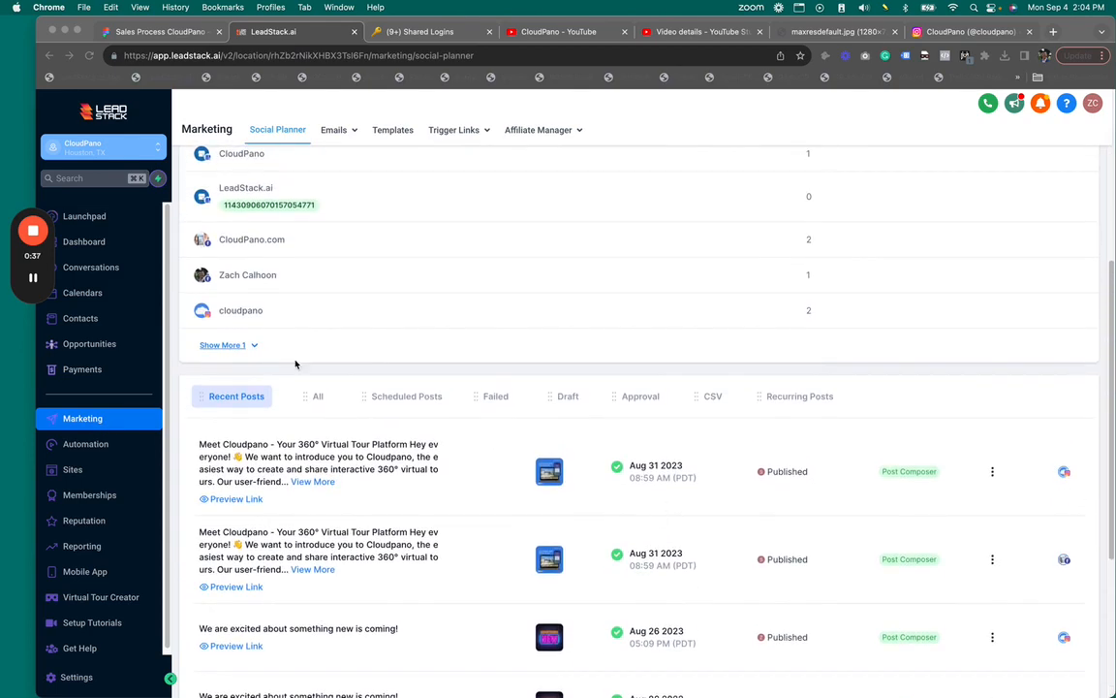
scroll(483, 361, up, 2)
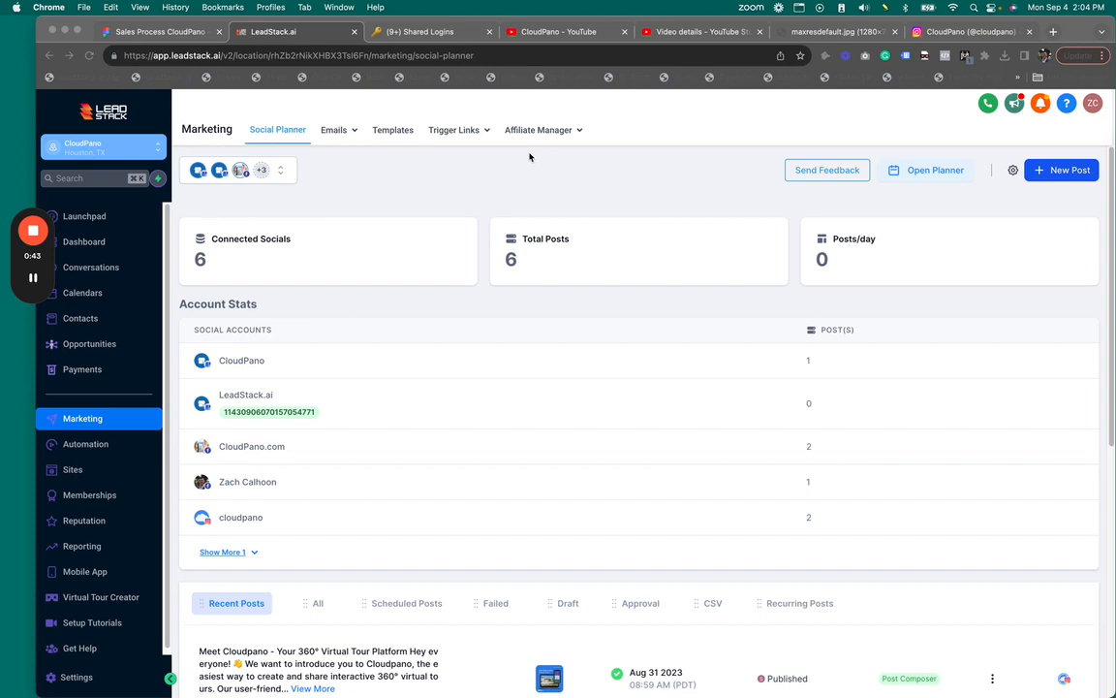
Review the connected social accounts and groups available in the planner's account filter
click(242, 170)
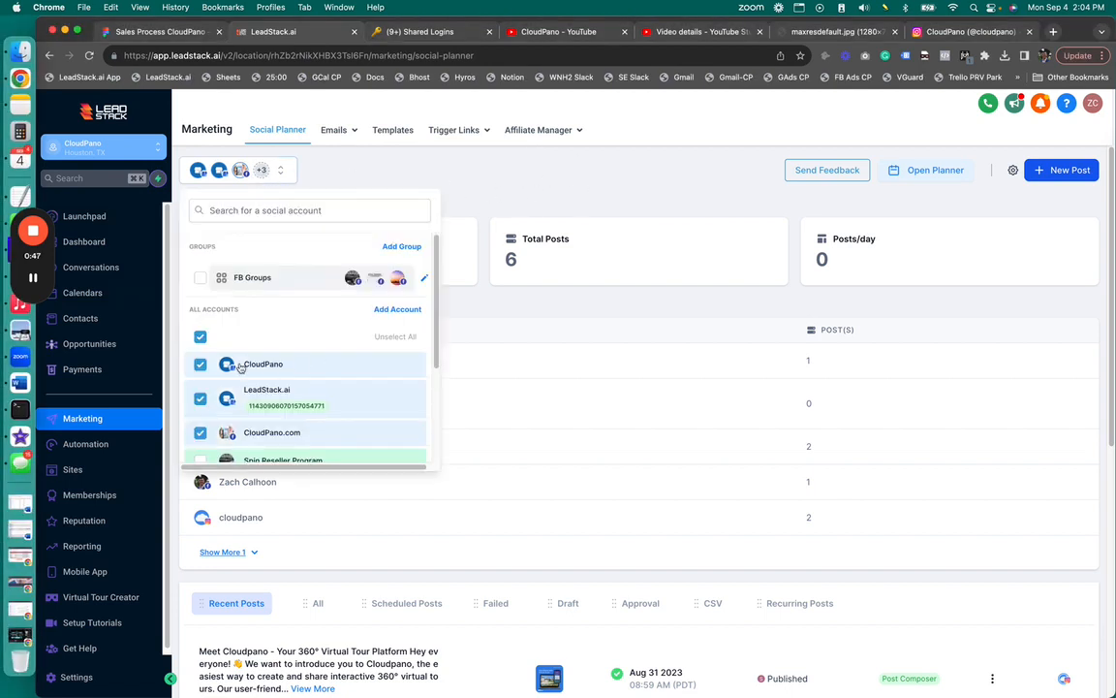
scroll(240, 366, down, 3)
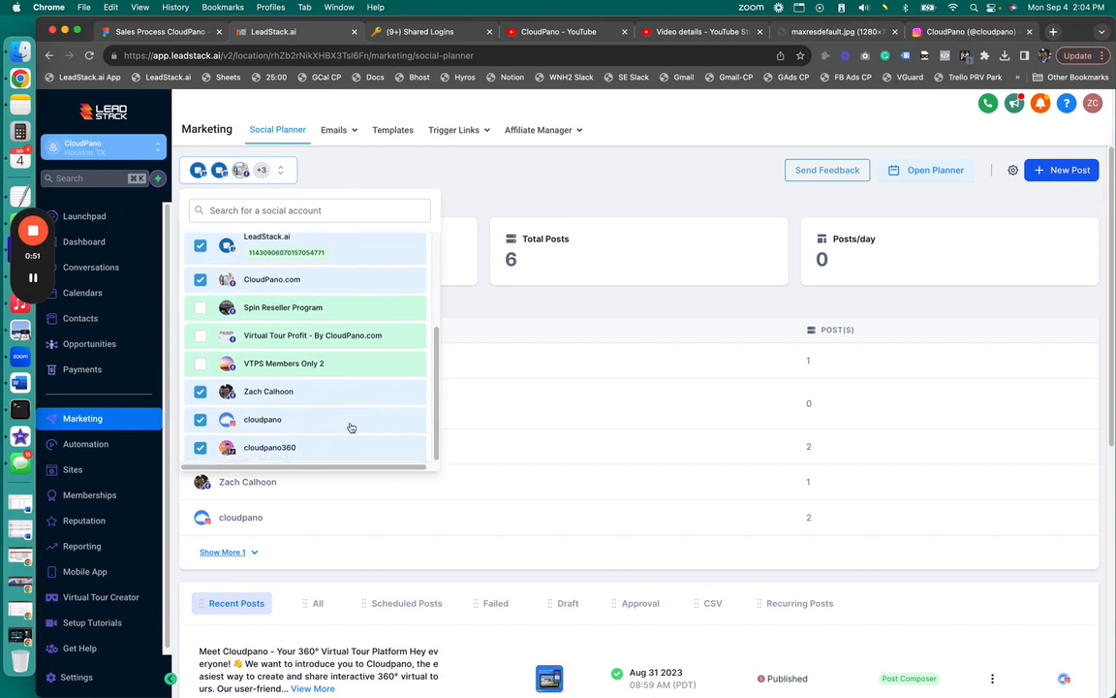
scroll(387, 451, up, 1)
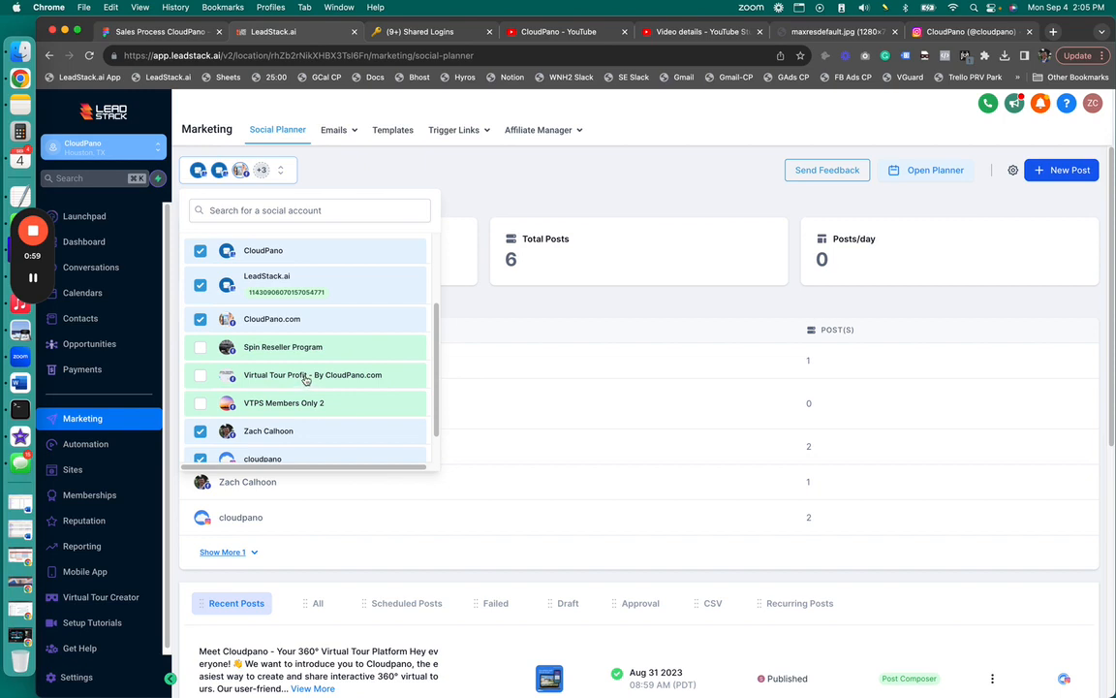
scroll(305, 380, up, 5)
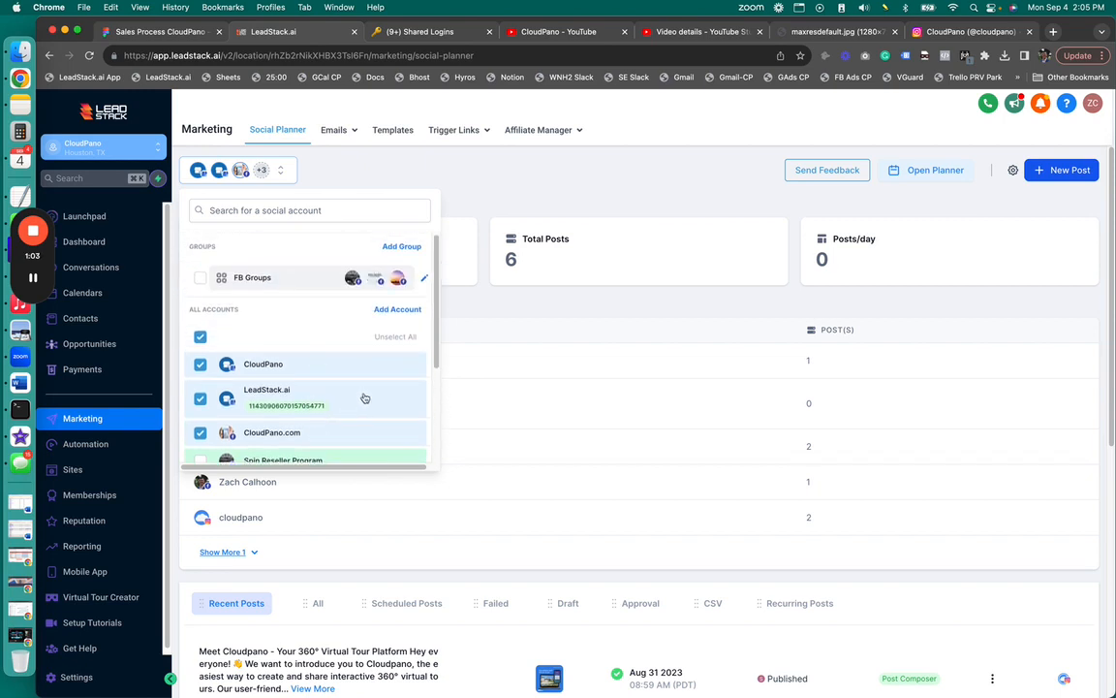
scroll(346, 415, down, 3)
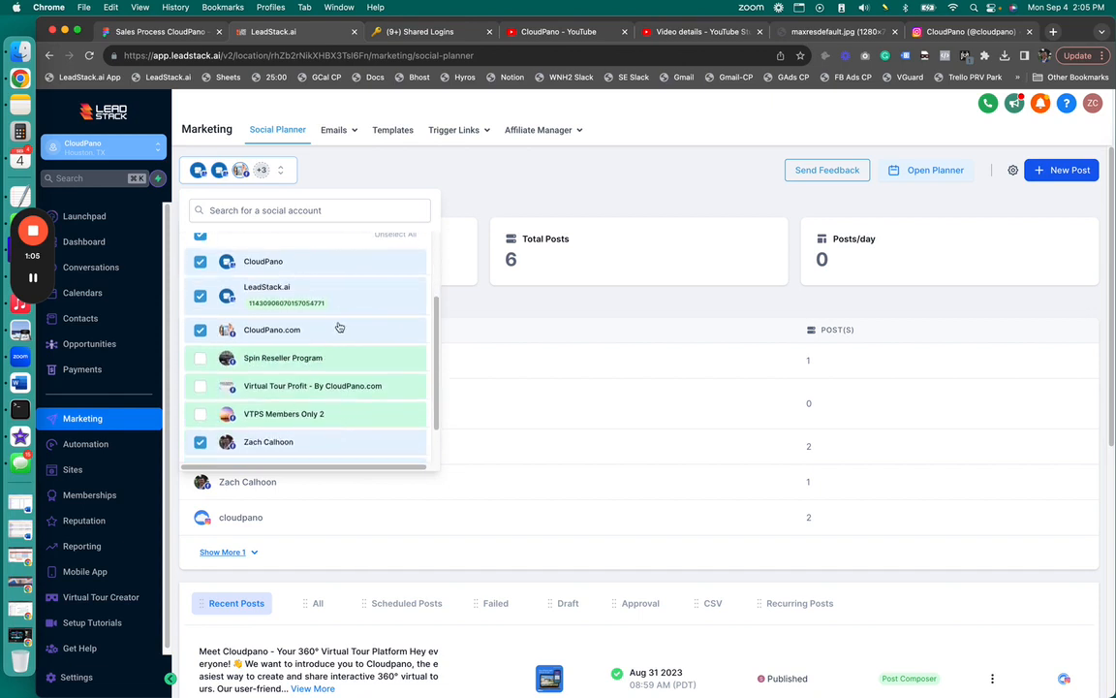
scroll(357, 319, up, 3)
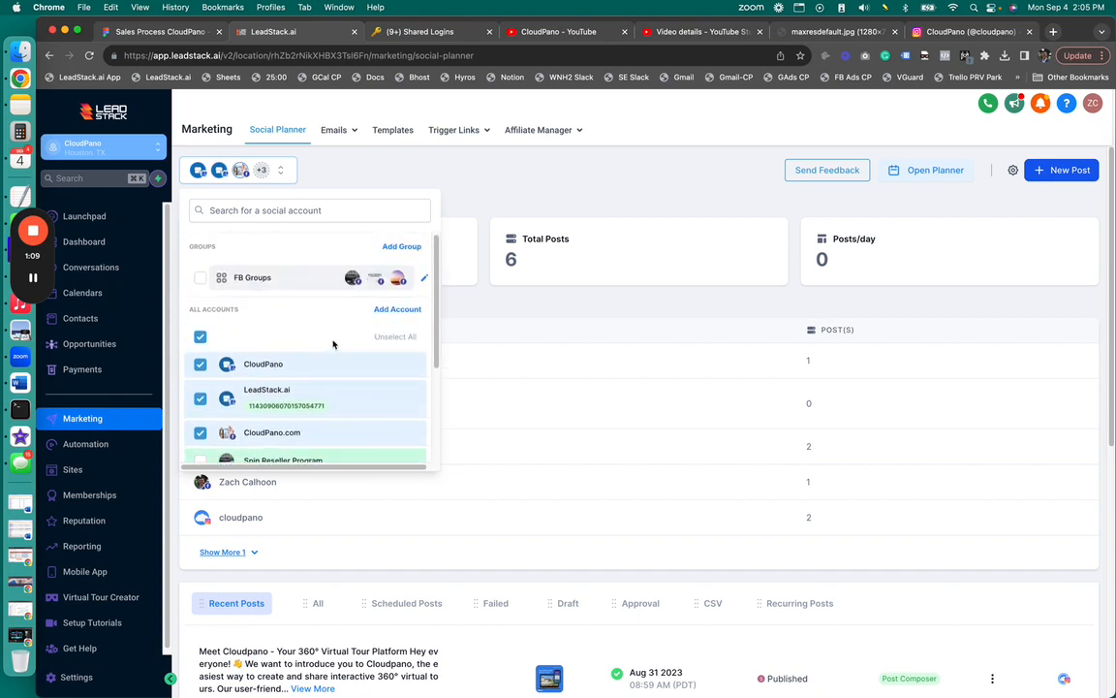
click(293, 158)
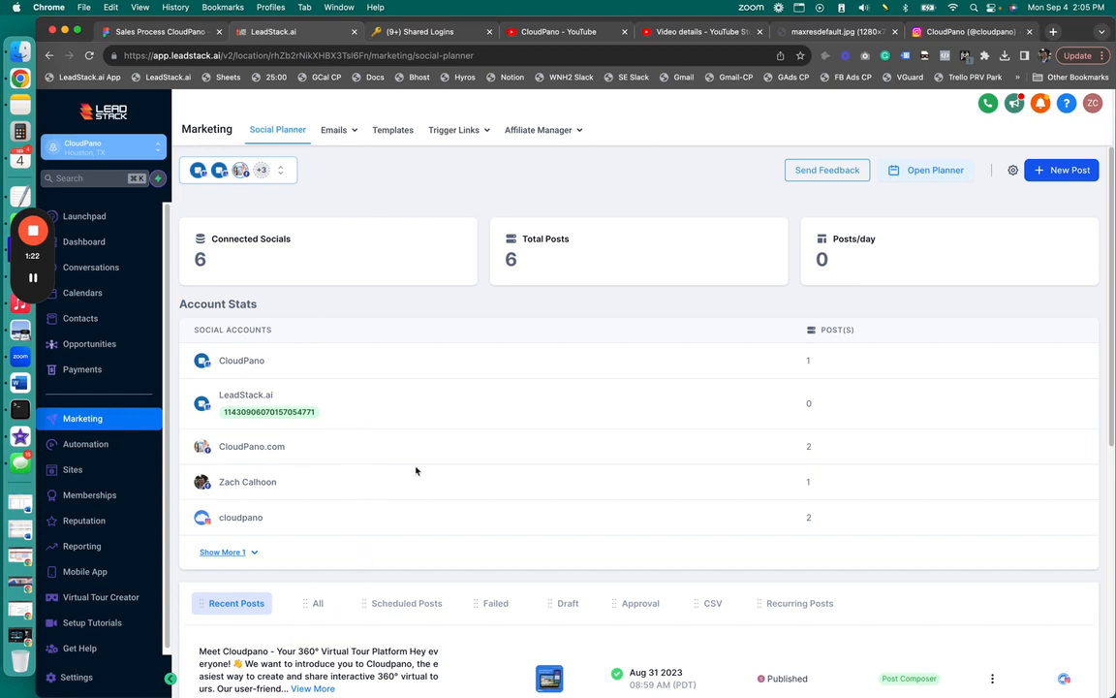
Review the planner's post lists: All, Scheduled Posts, Approval, CSV and Recurring Posts
scroll(677, 471, down, 8)
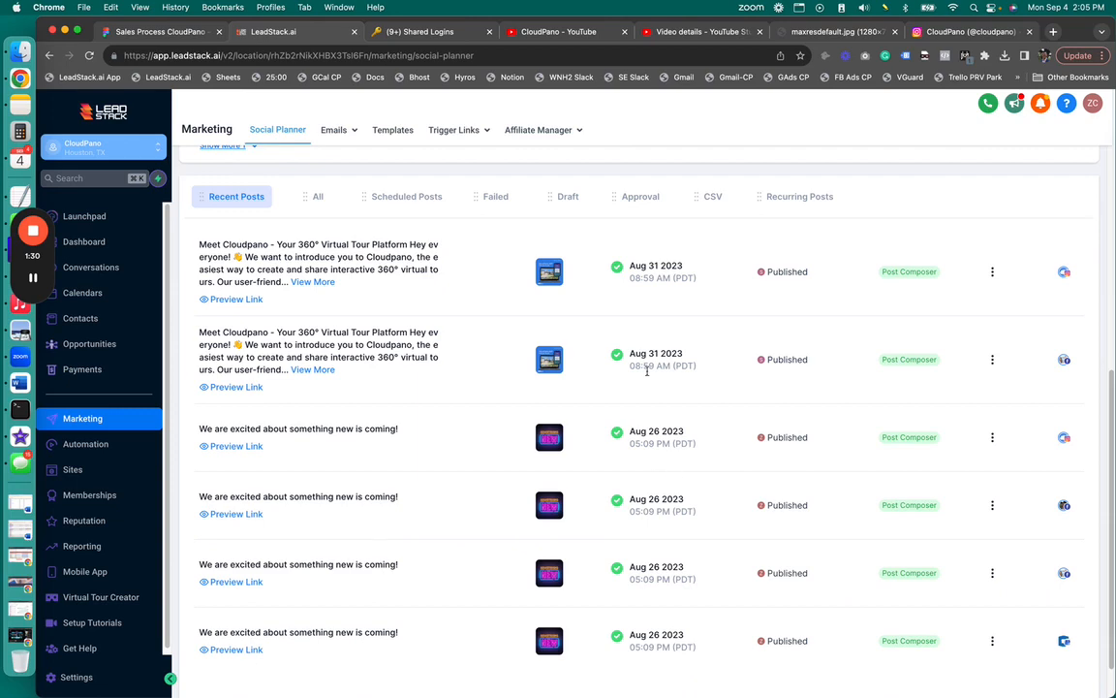
click(318, 197)
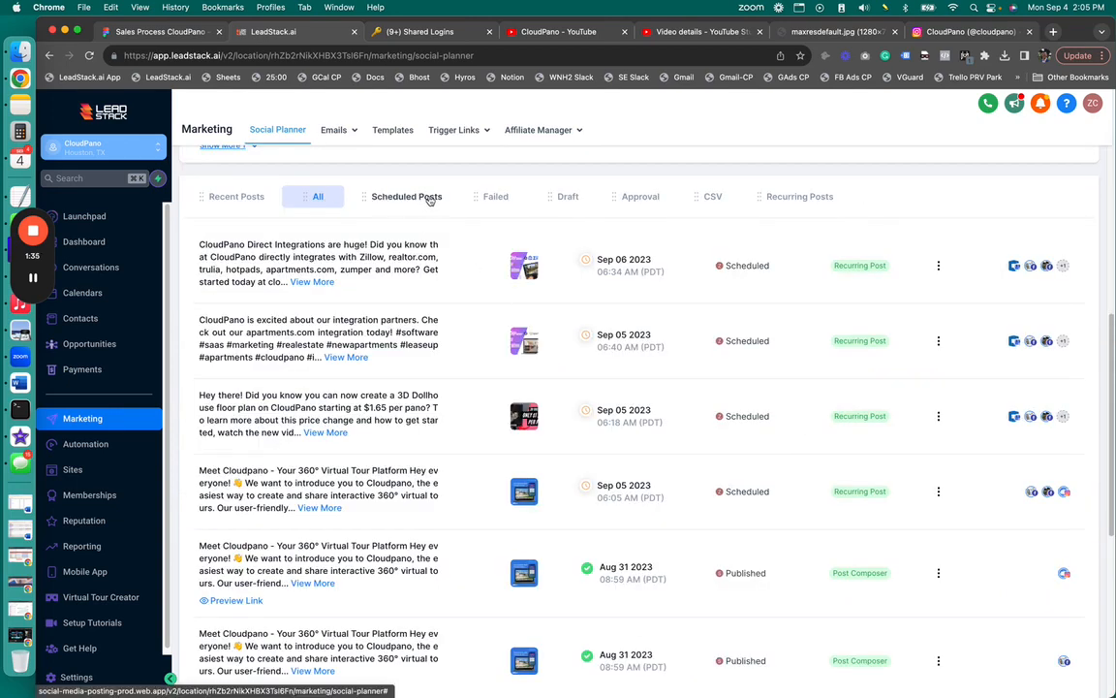
click(426, 194)
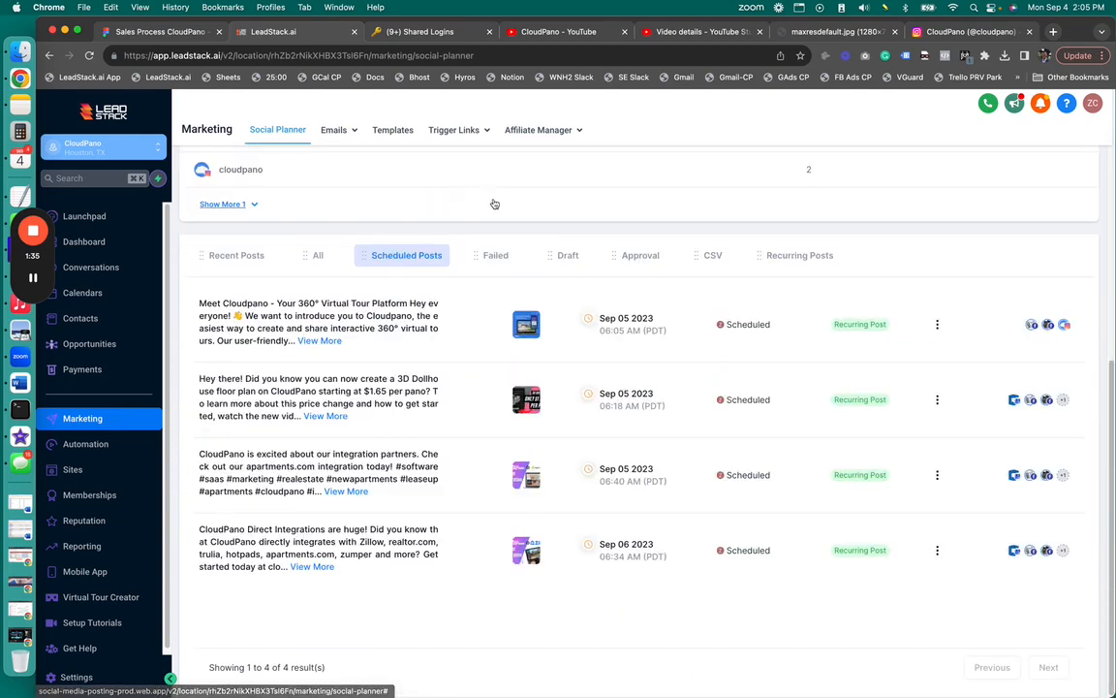
click(649, 257)
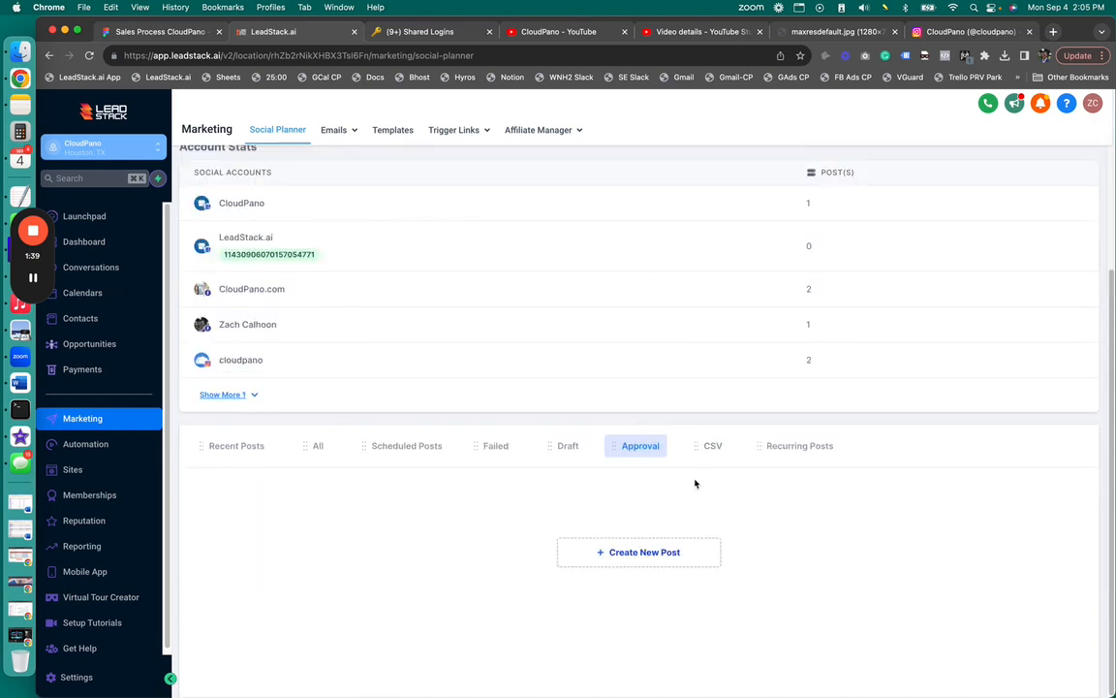
click(712, 448)
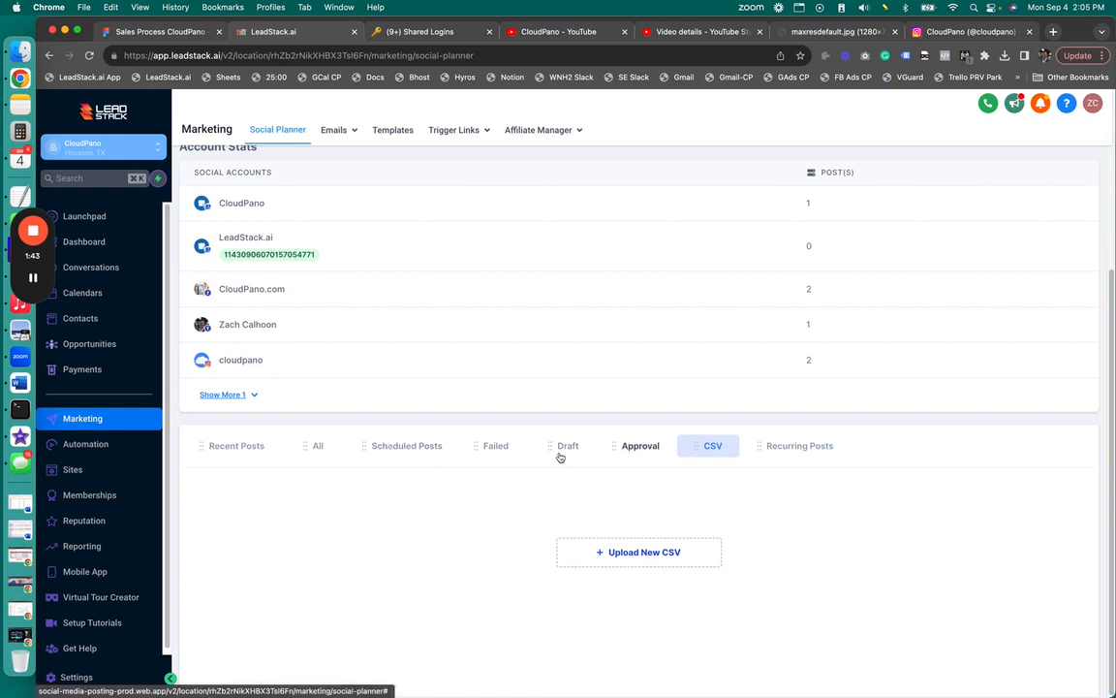
click(798, 447)
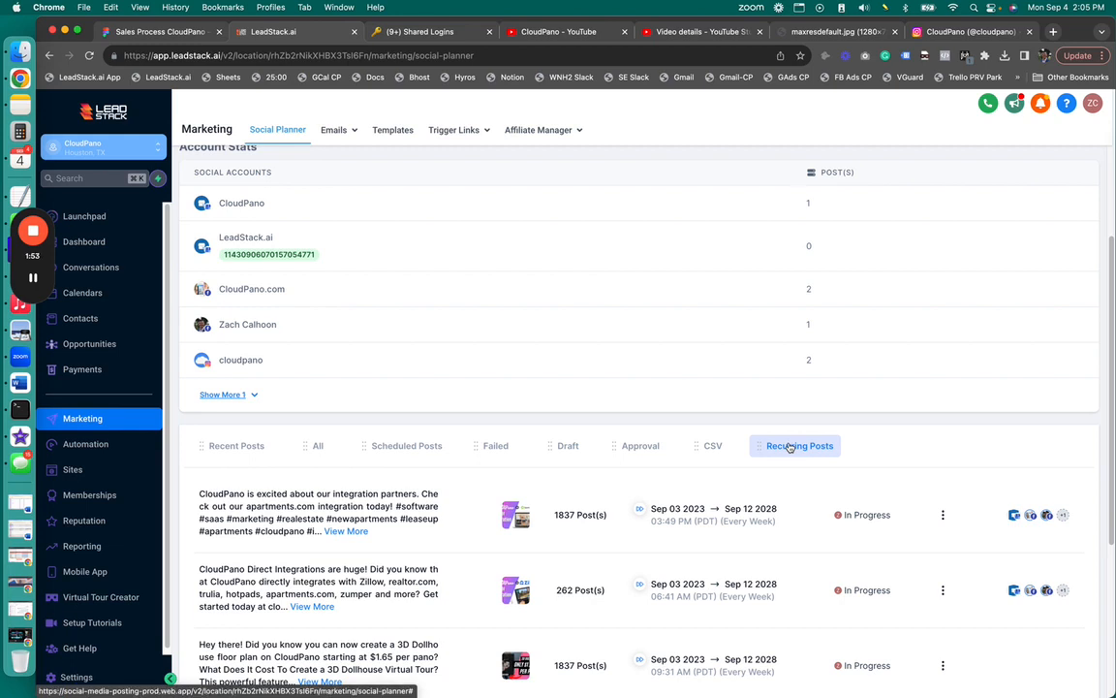
scroll(801, 470, down, 3)
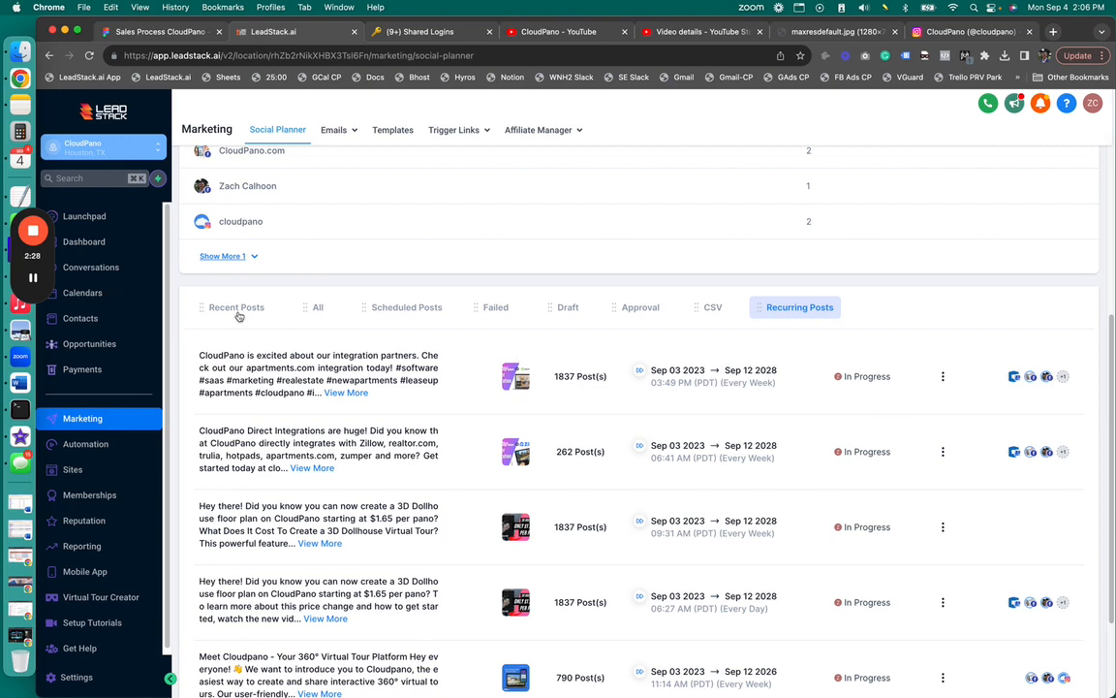
click(33, 279)
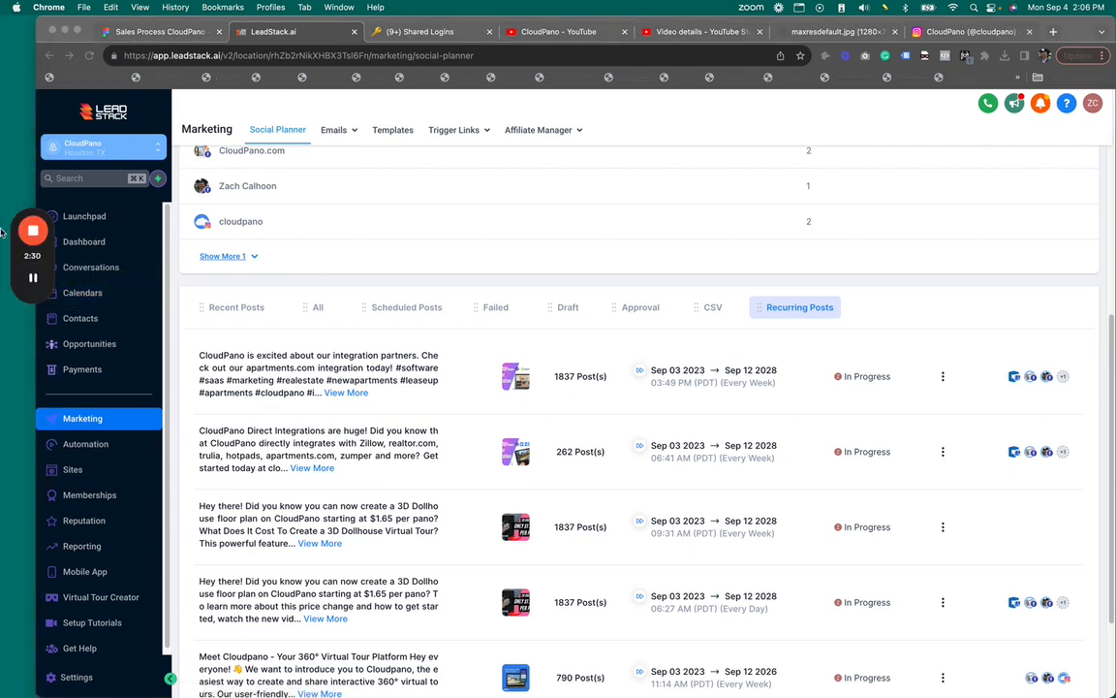
mouse_move(33, 281)
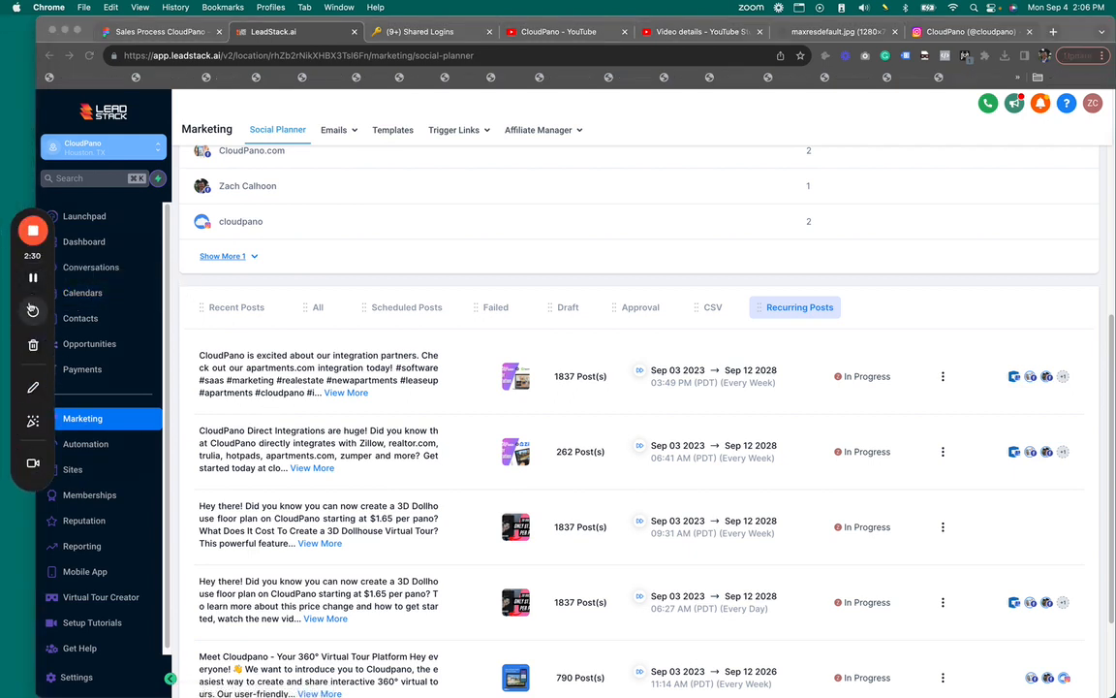
click(34, 423)
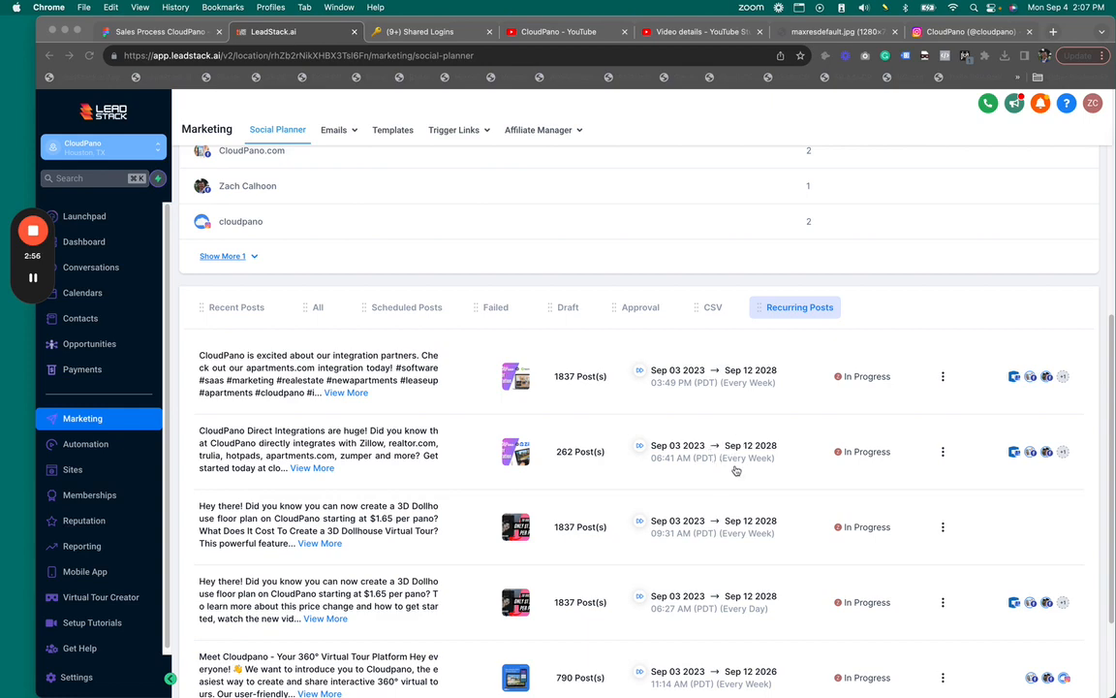
Start a blank new social post from the Social Planner
scroll(916, 331, up, 5)
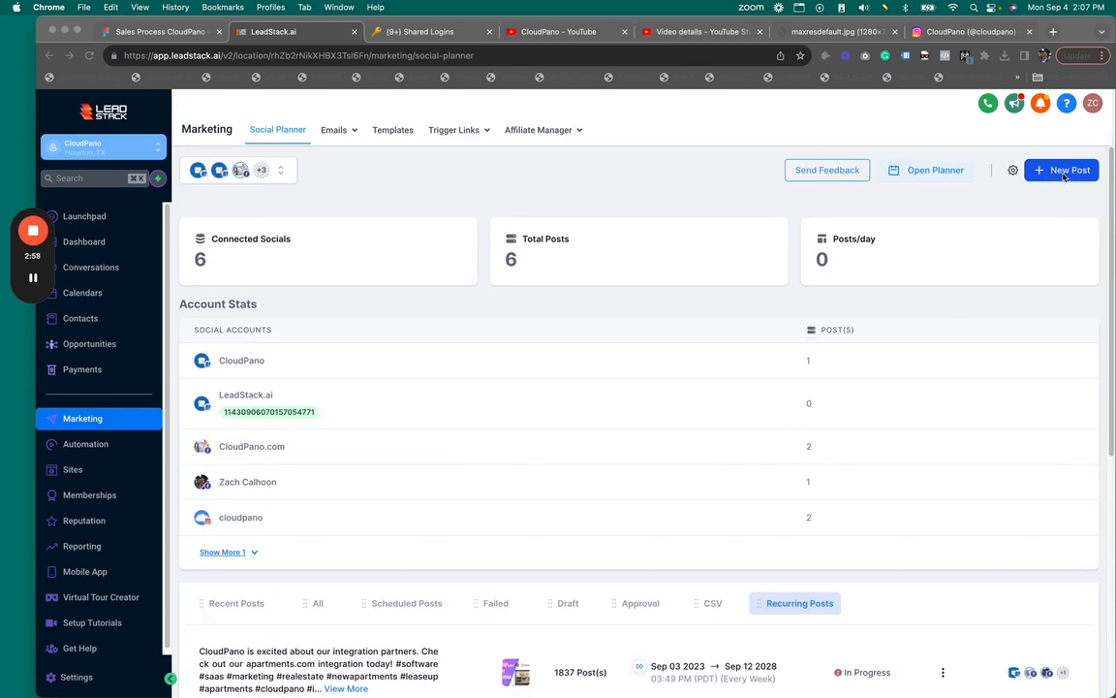
click(1059, 182)
click(1061, 174)
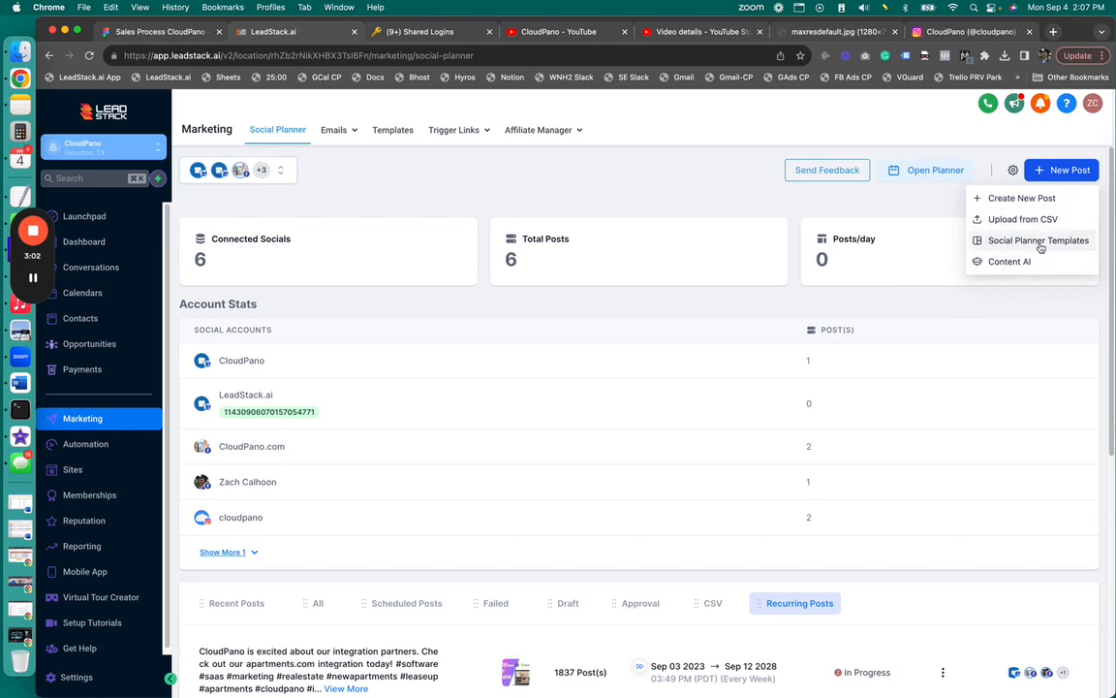
click(1008, 198)
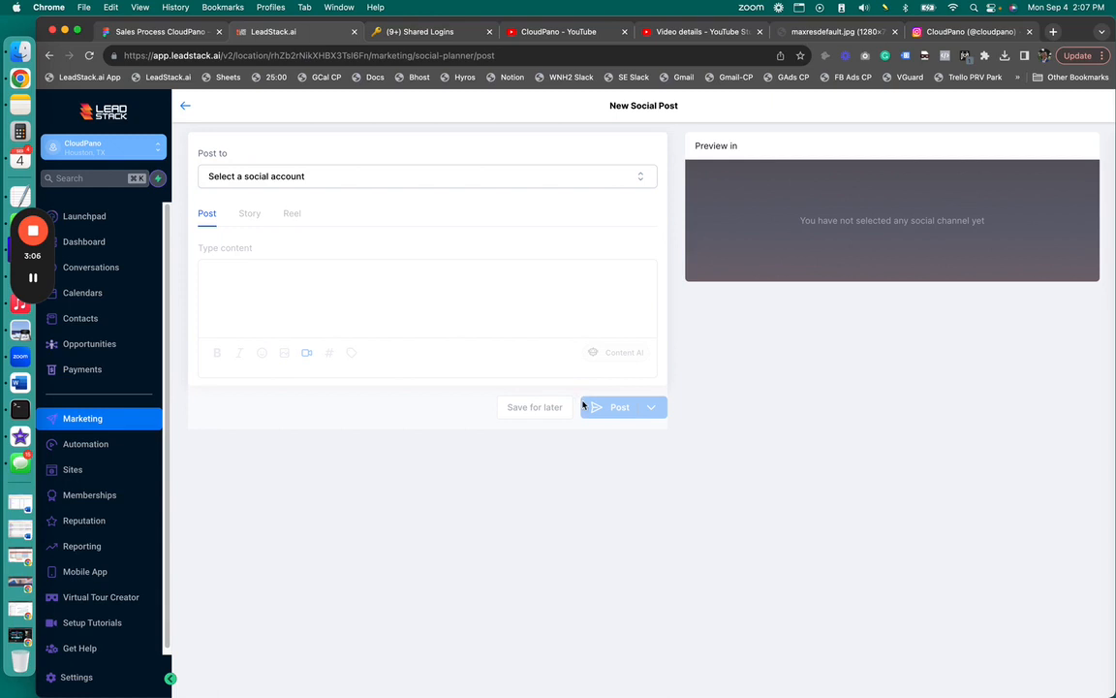
Select the CloudPano, LeadStack.ai, CloudPano.com, personal Facebook, cloudpano and cloudpano360 accounts as the post's destinations
click(563, 180)
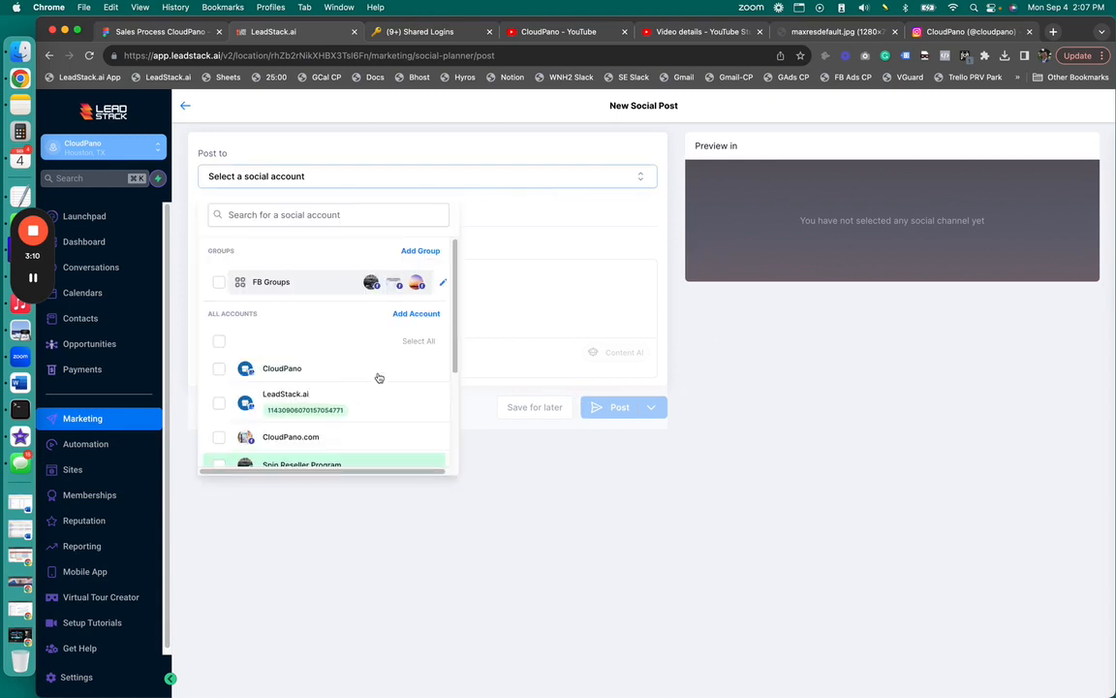
click(219, 370)
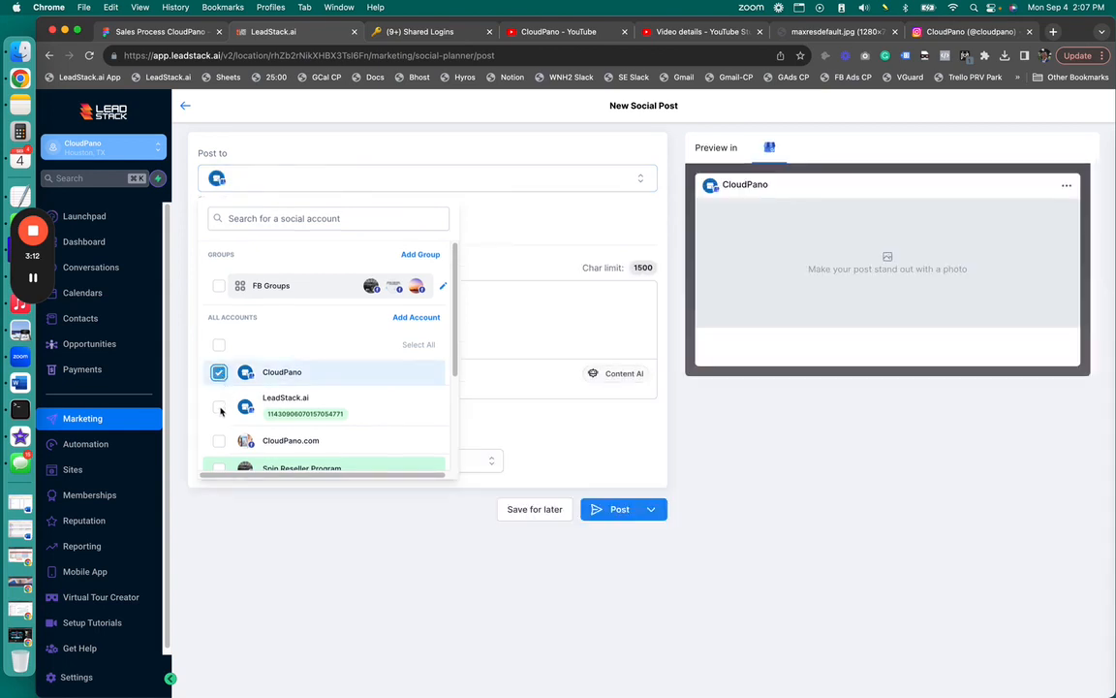
click(219, 406)
scroll(379, 394, down, 3)
click(219, 302)
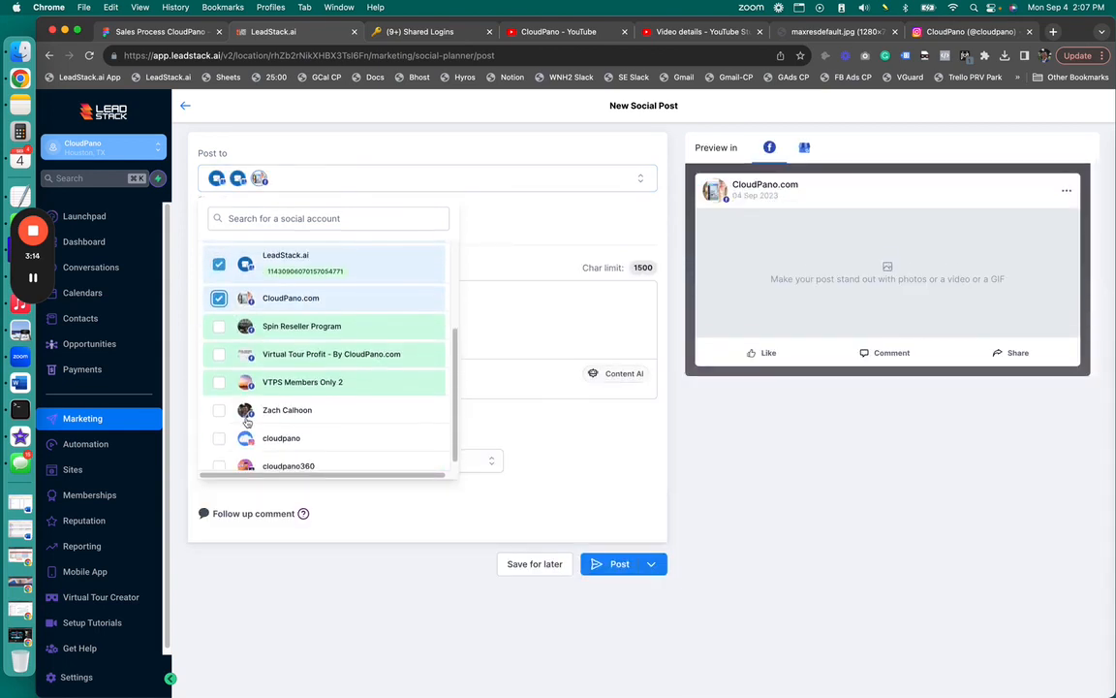
click(219, 438)
click(219, 410)
scroll(223, 427, down, 1)
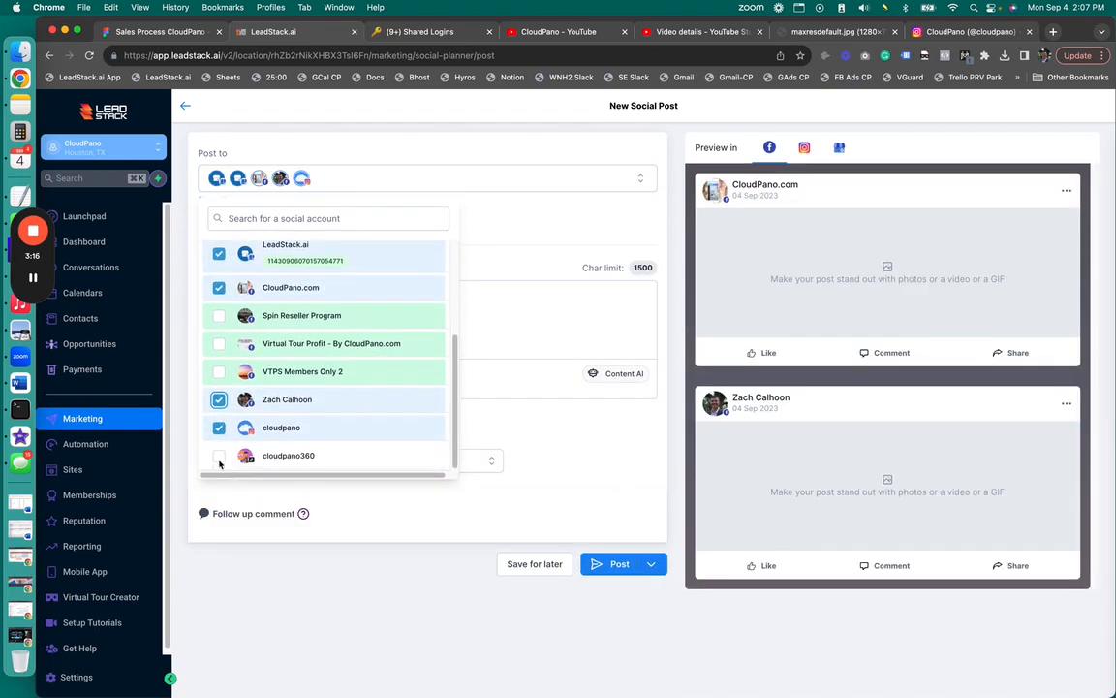
click(219, 456)
scroll(308, 329, up, 5)
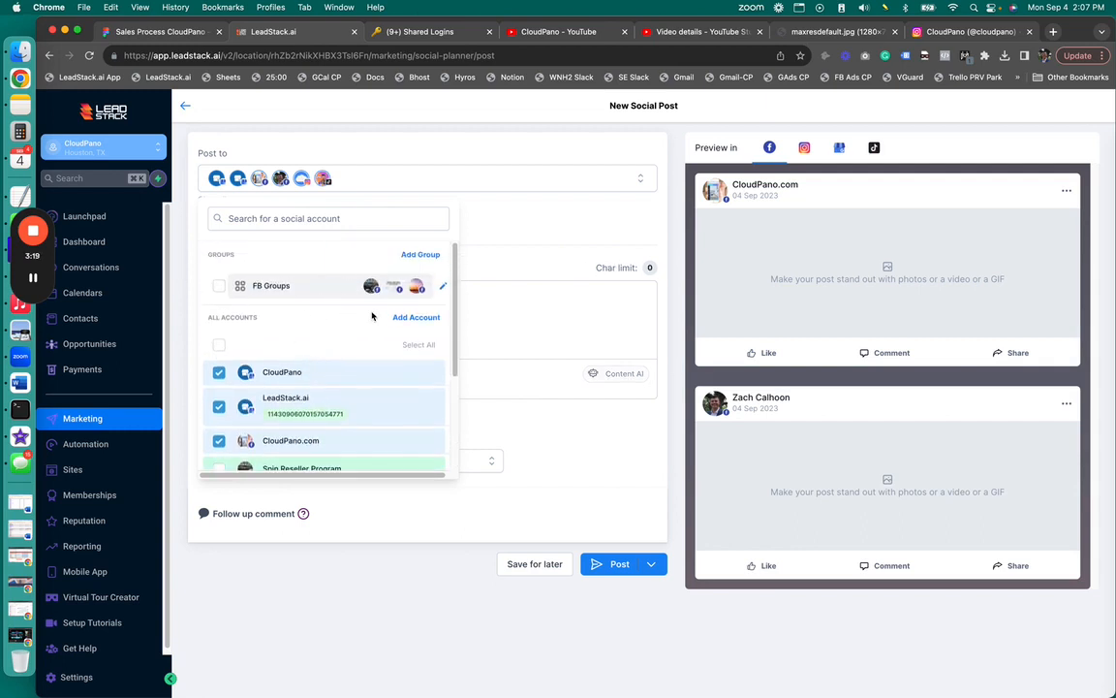
click(468, 381)
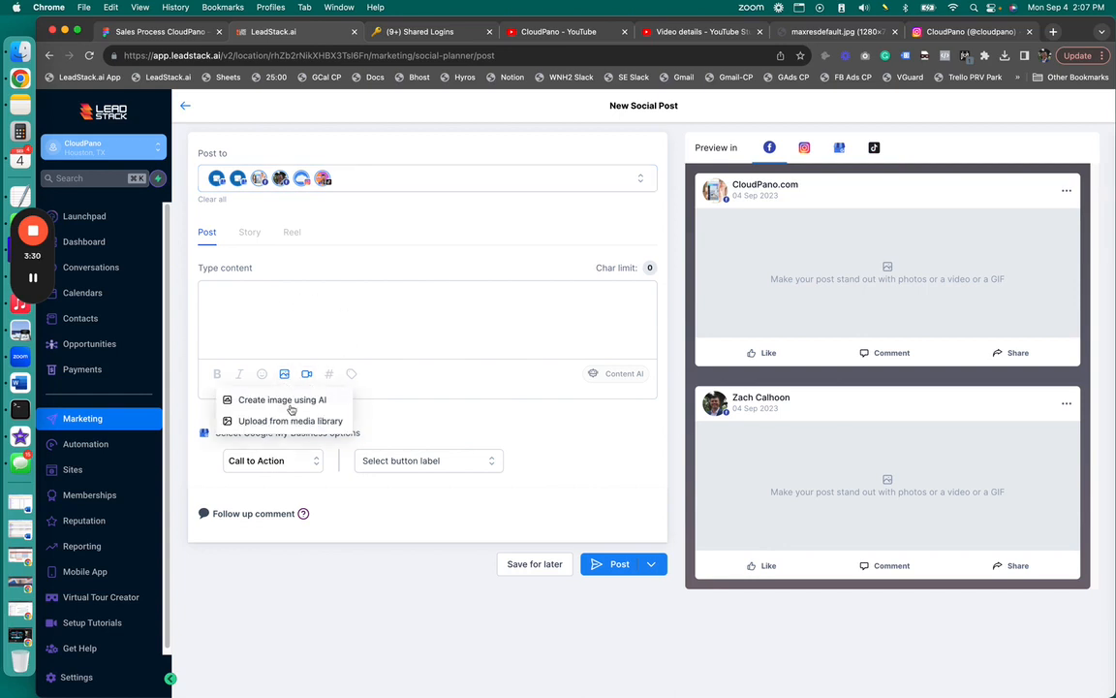
Upload the image "ext fb post.jpg" to the media library and attach it to the post
click(289, 423)
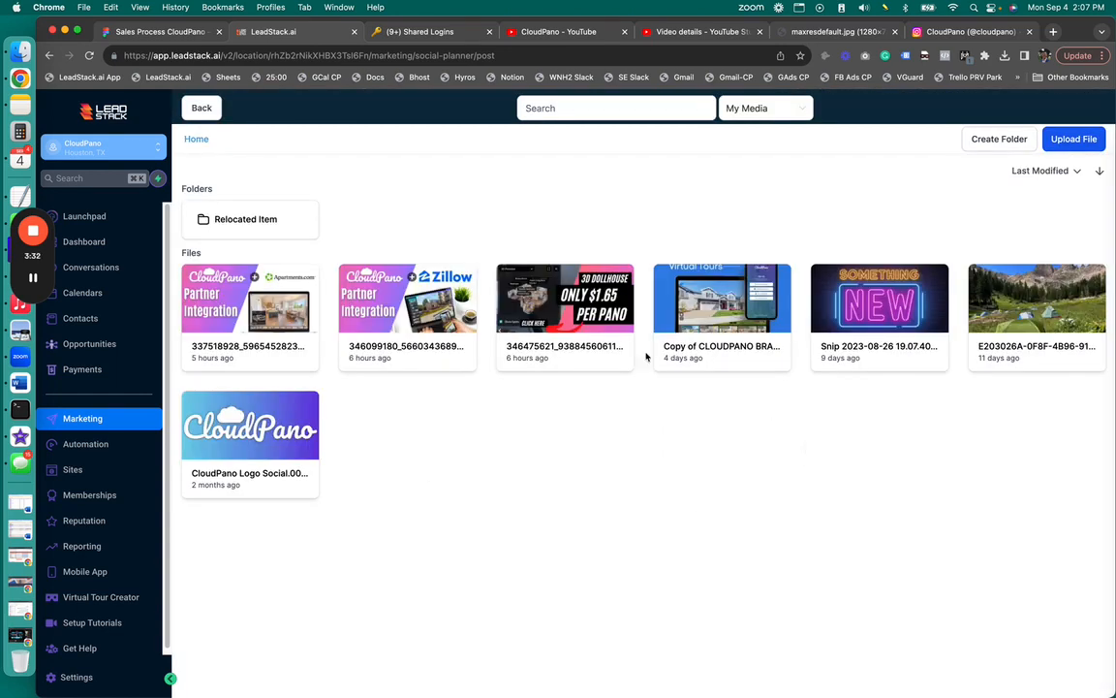
click(1071, 148)
double_click(252, 182)
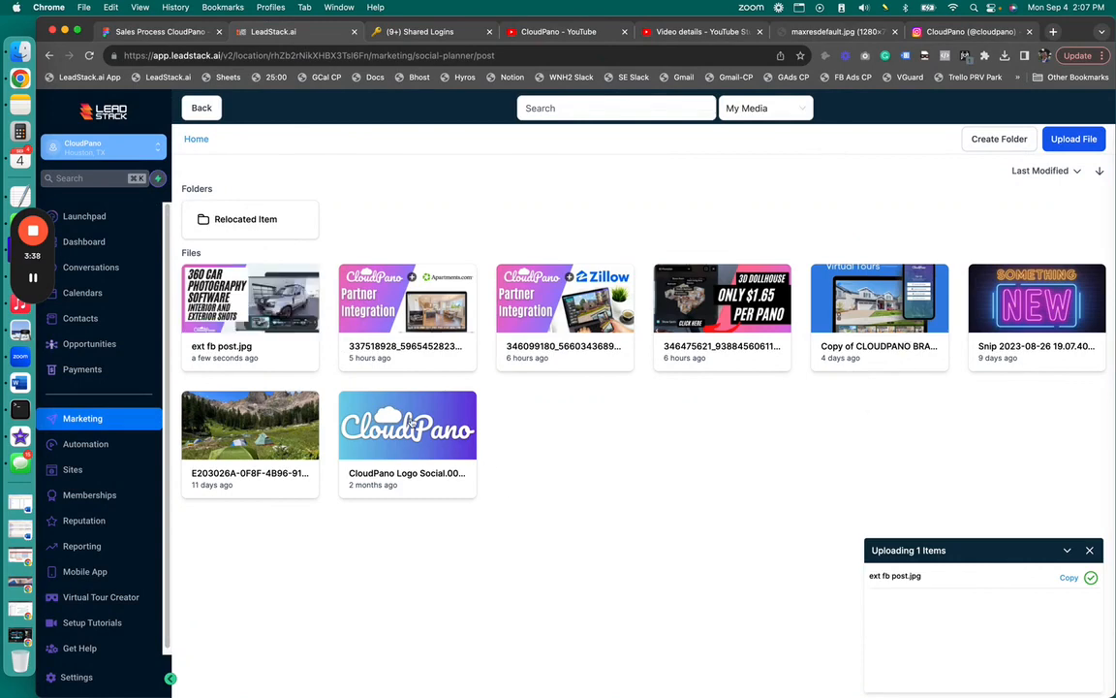
click(286, 315)
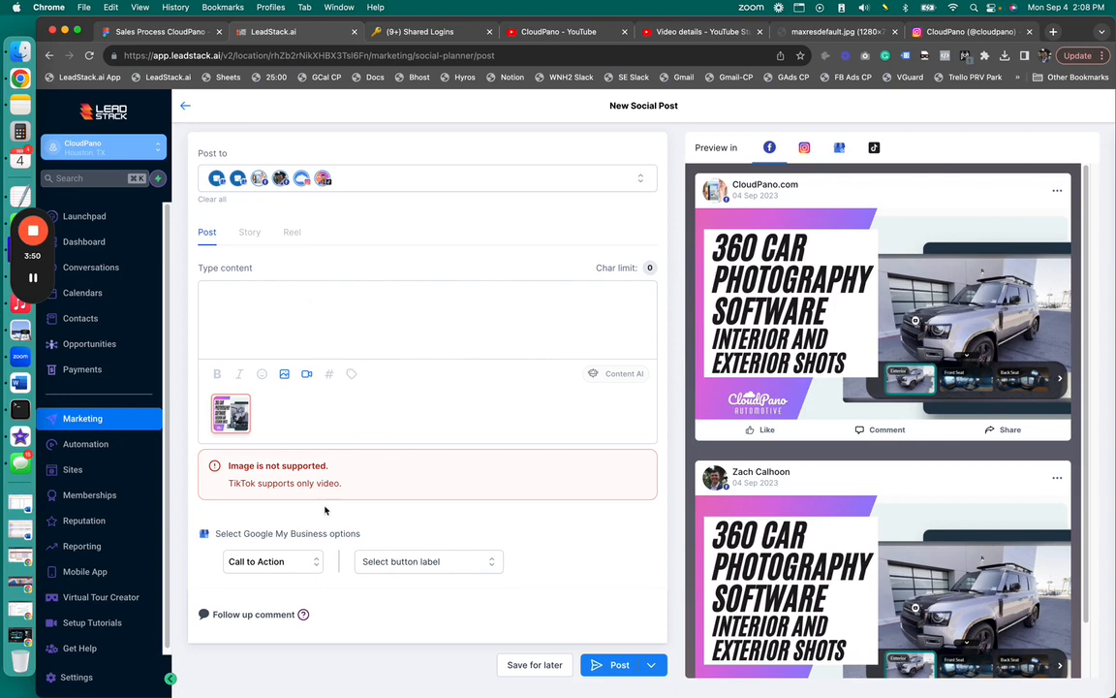
Remove the cloudpano360 TikTok account from the post's destinations
click(397, 179)
scroll(330, 452, down, 5)
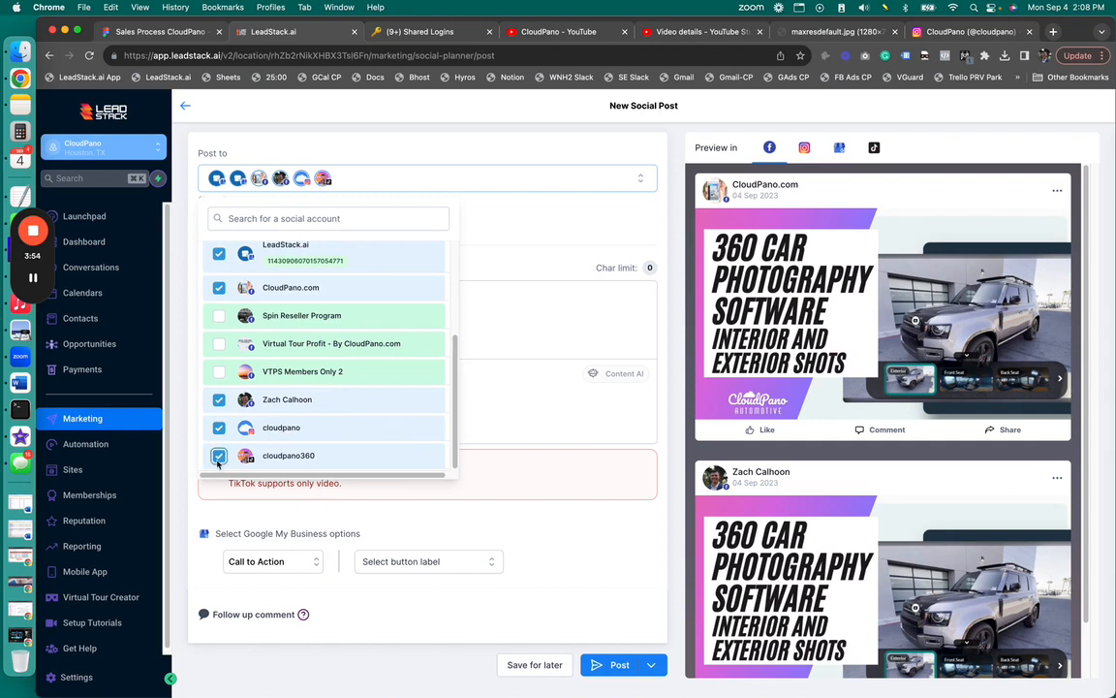
click(217, 409)
click(545, 444)
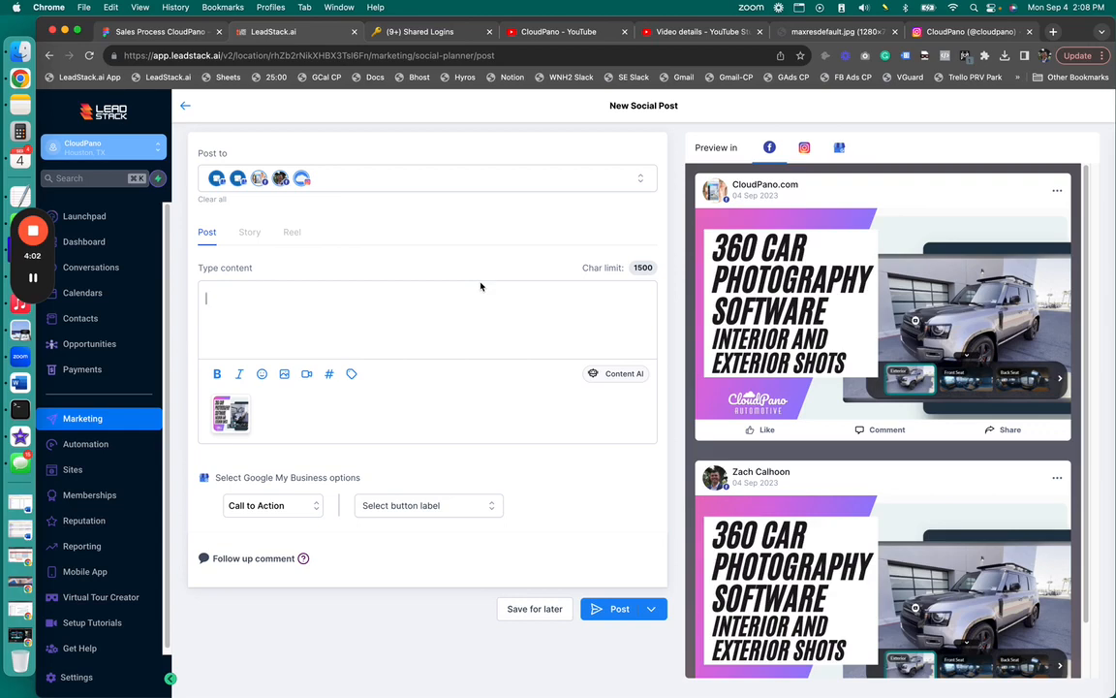
Begin the post's text with the question "Did you know that you can create 360 exterior spins on CloudPano?"
text(Did y)
key(BackSpace)
key(BackSpace)
key(BackSpace)
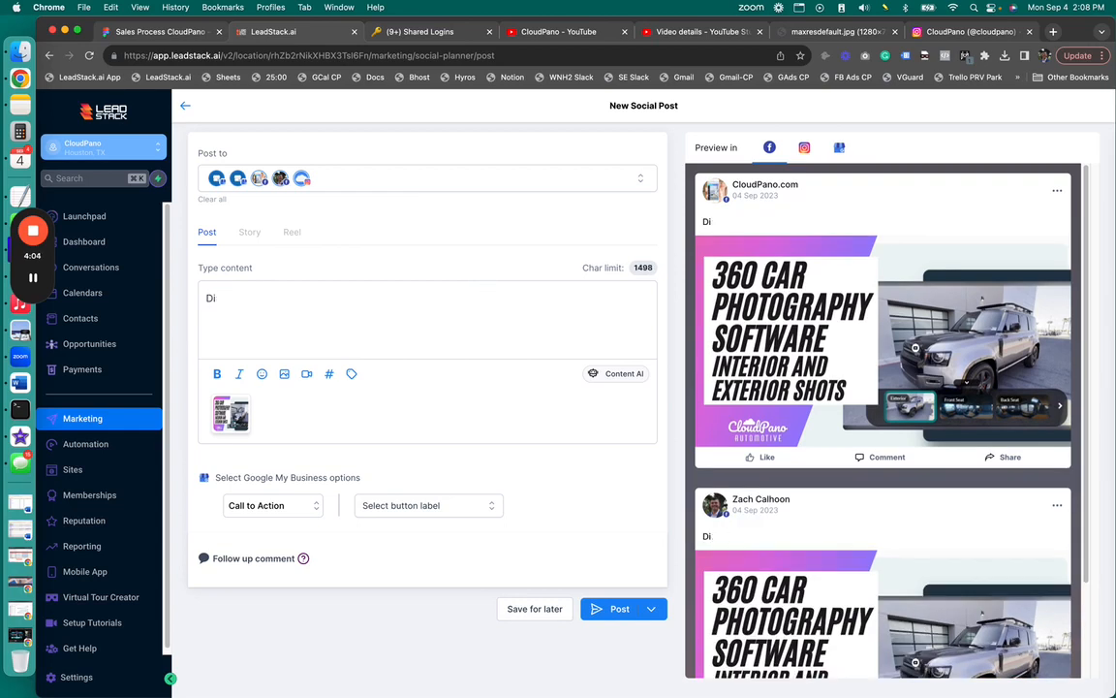
text(d you know that you)
key(BackSpace)
key(BackSpace)
key(BackSpace)
key(BackSpace)
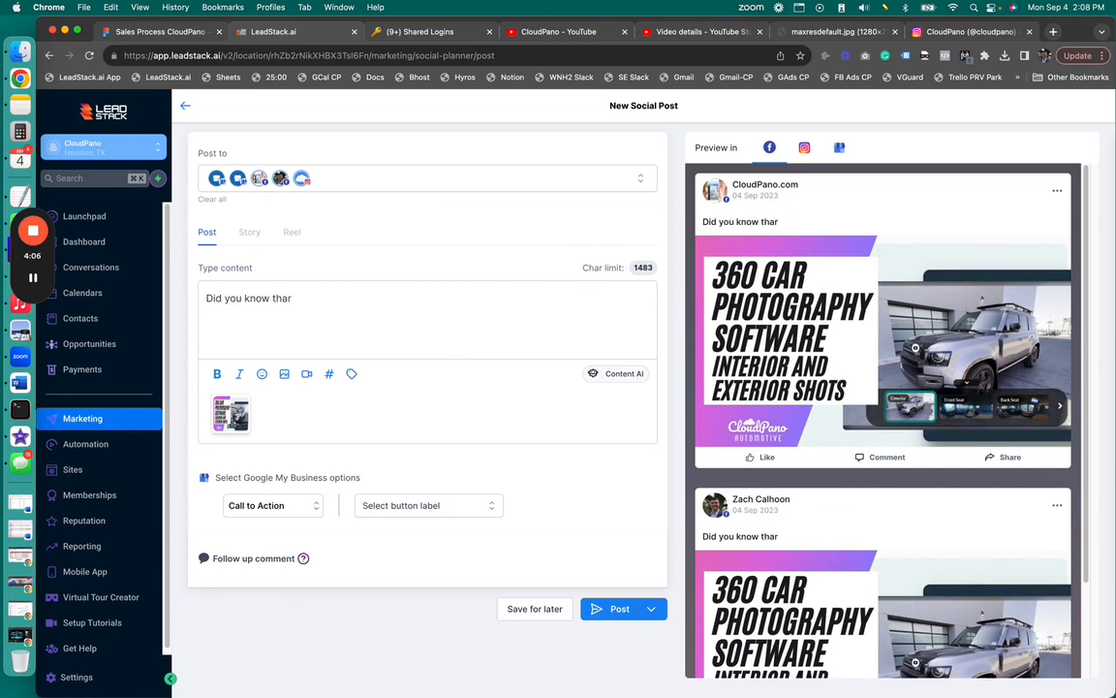
text(you can creat)
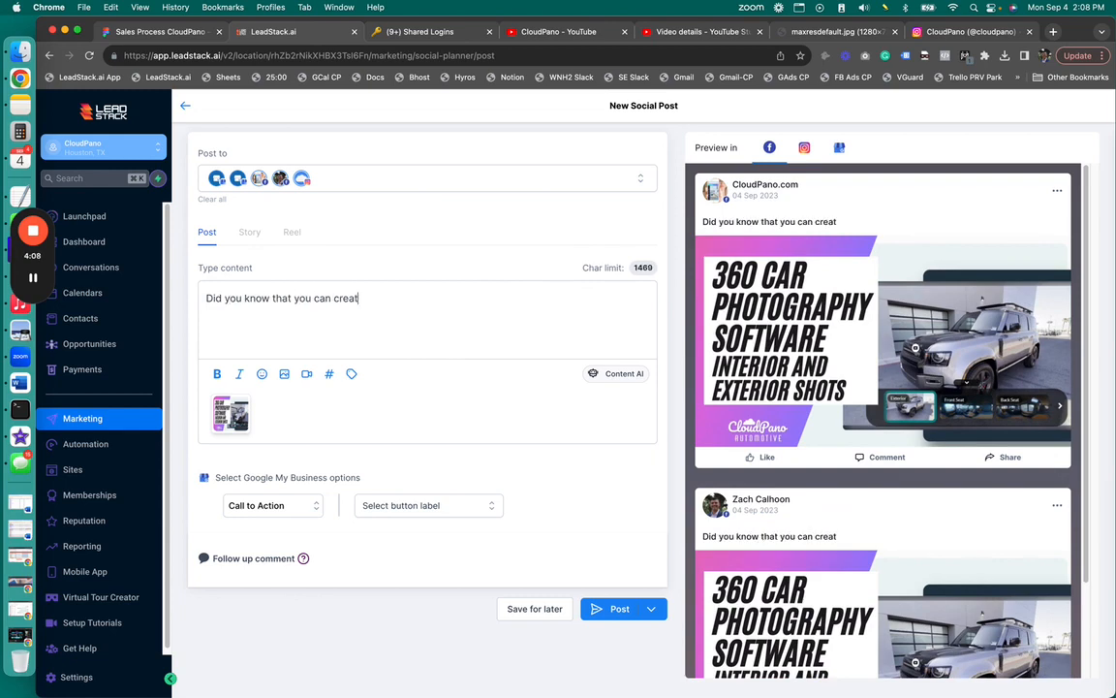
text(e 360 ex)
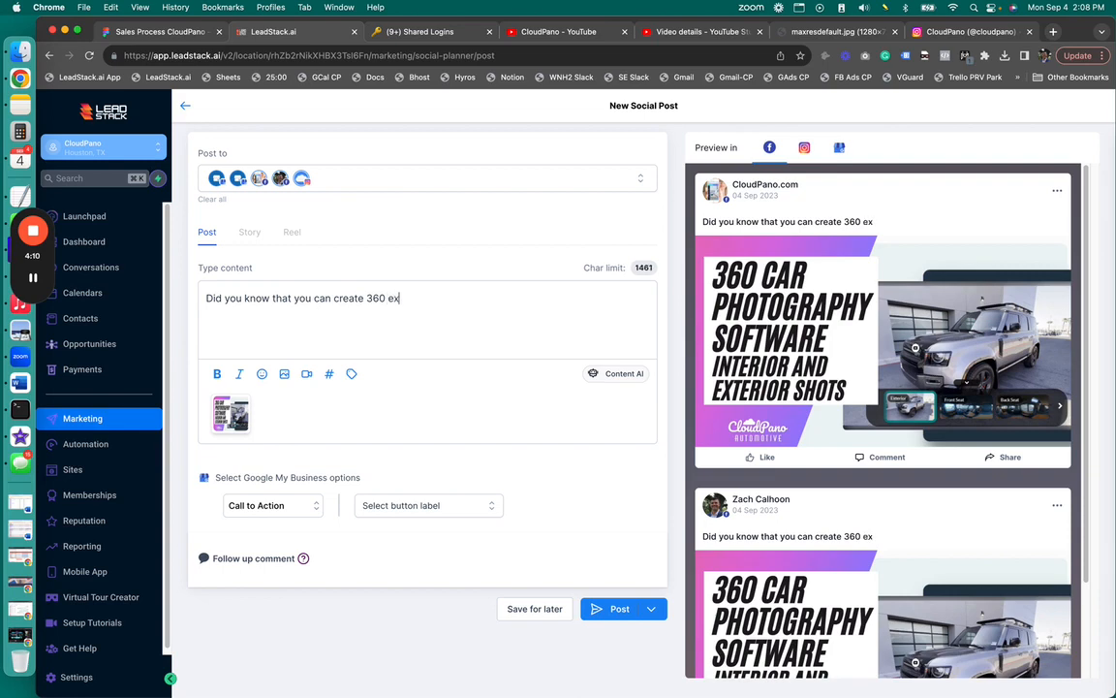
text(terior s)
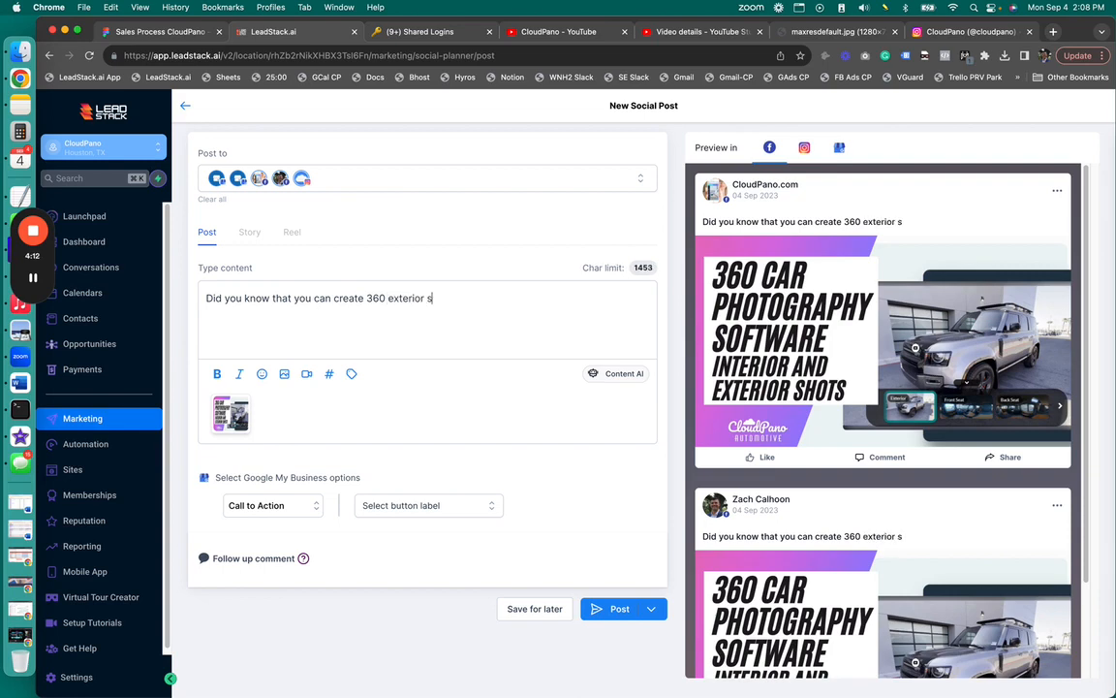
text(pins on Cl)
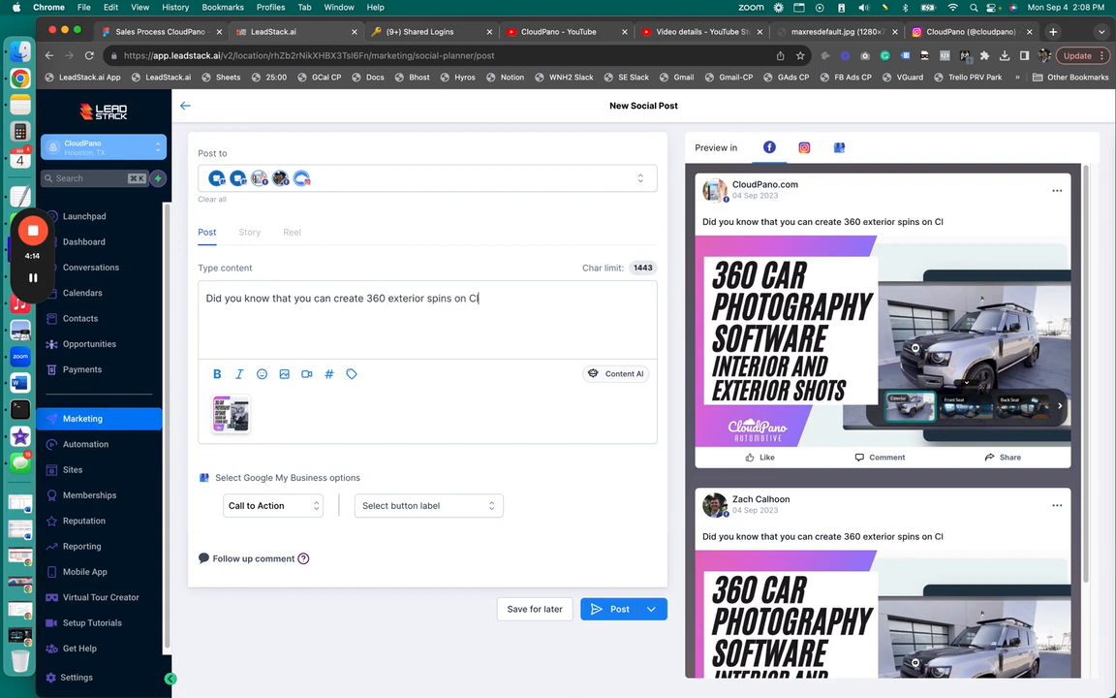
text(oudPano? Ths is)
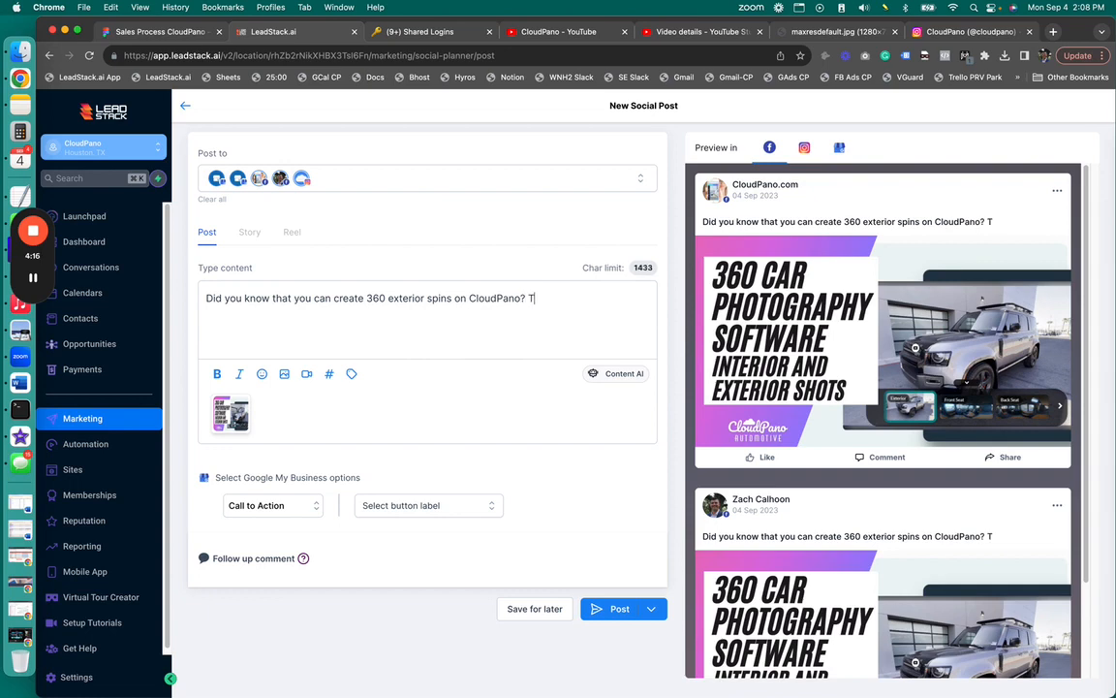
Continue the post's text with "This GREAT for the automotive industry!"
key(BackSpace)
key(BackSpace)
key(BackSpace)
text(is GREAT for th)
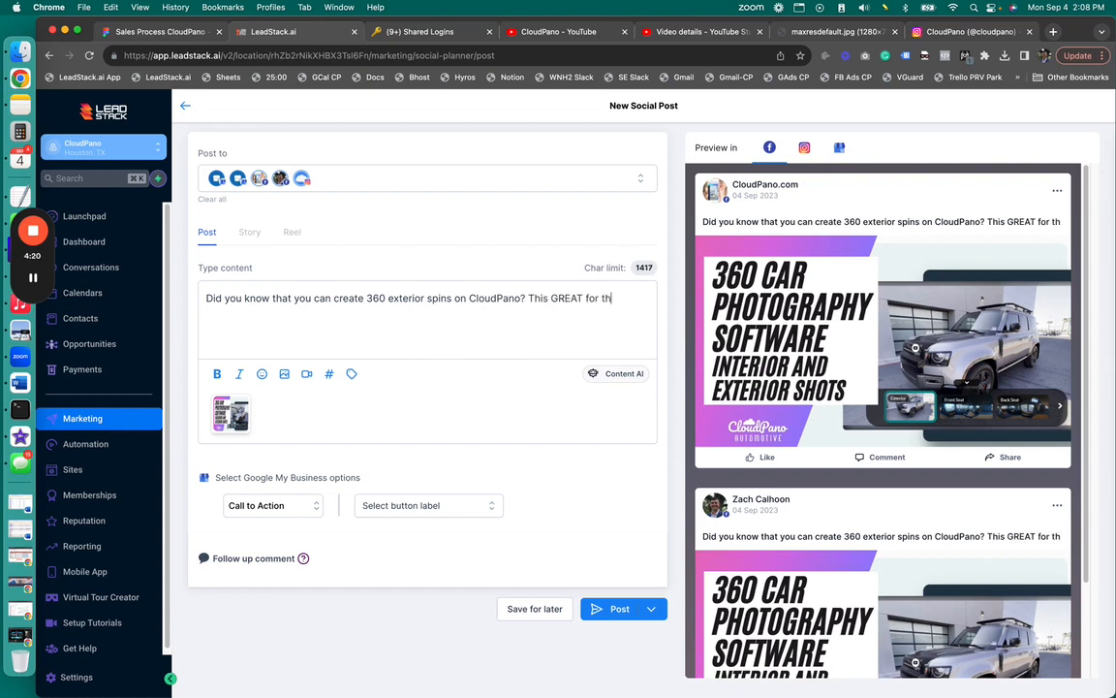
text(e automotive industry)
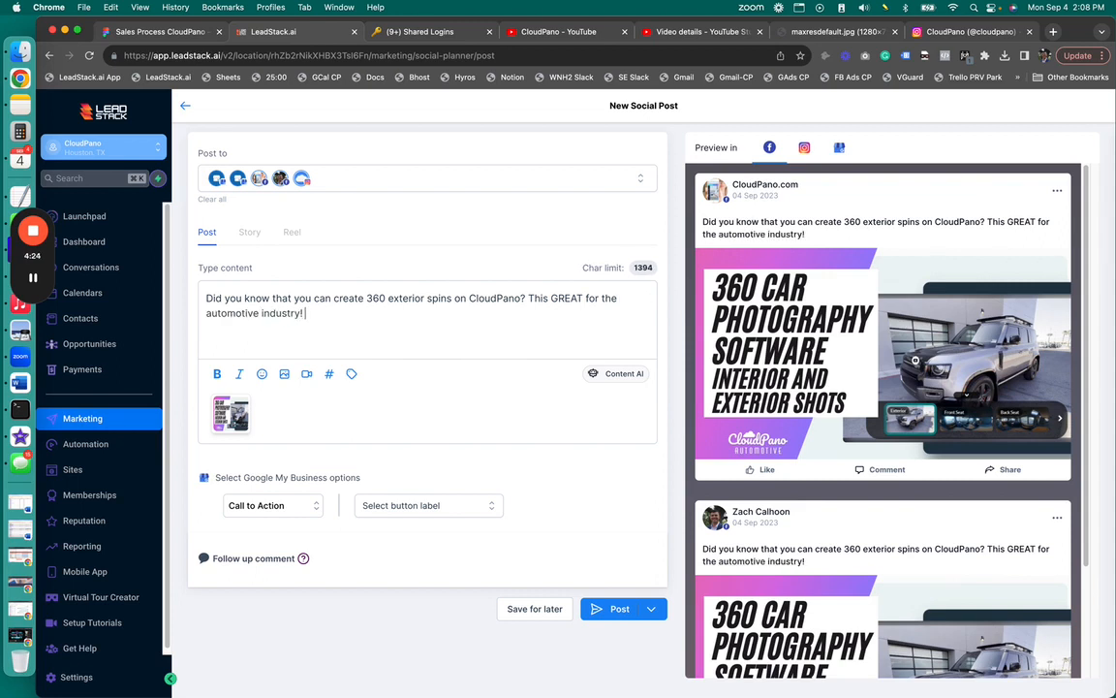
Finish the post's text with "To get started today, check the first comment below...See you there!"
text(! To get started today, )
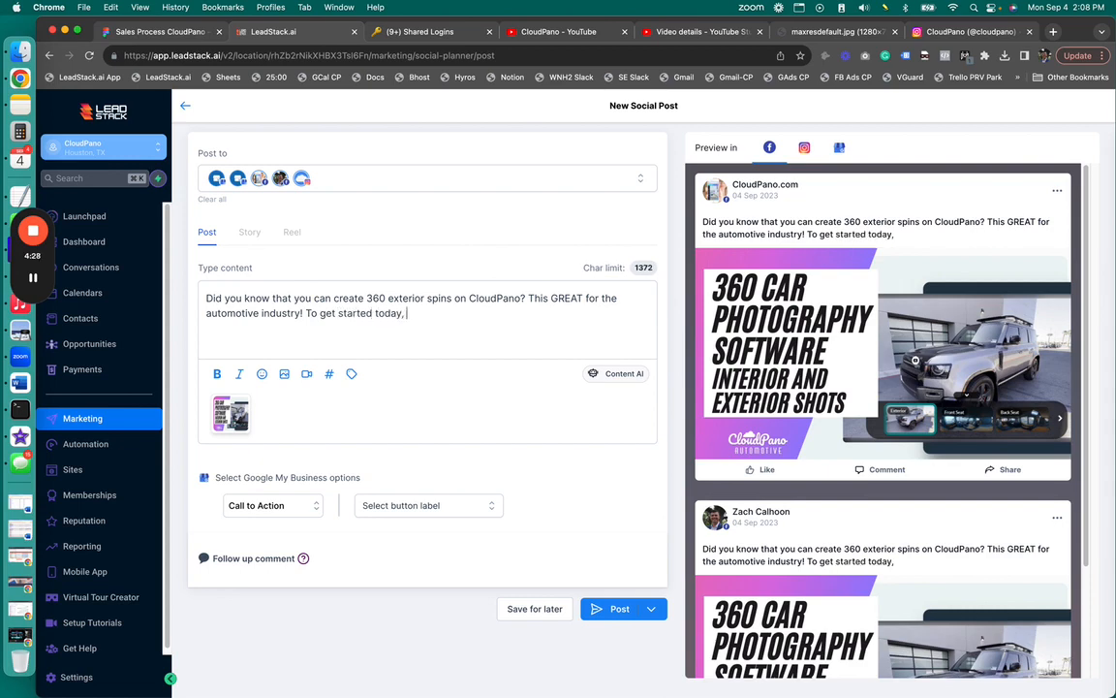
text(check hte)
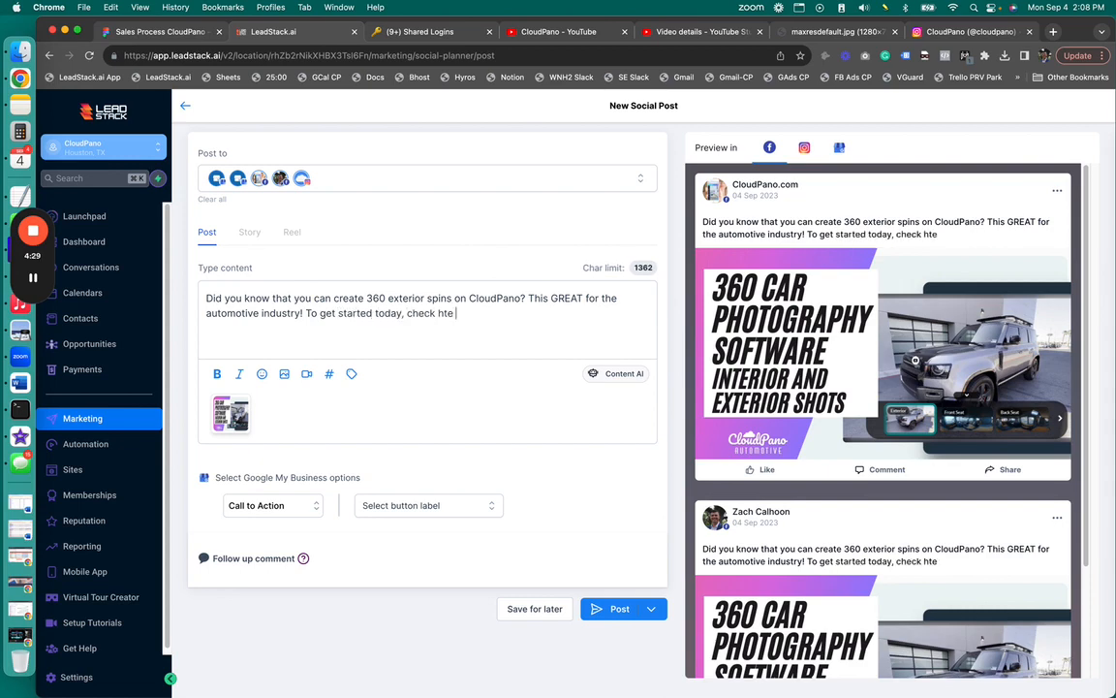
key(BackSpace)
key(BackSpace)
key(BackSpace)
key(BackSpace)
text(the first comment )
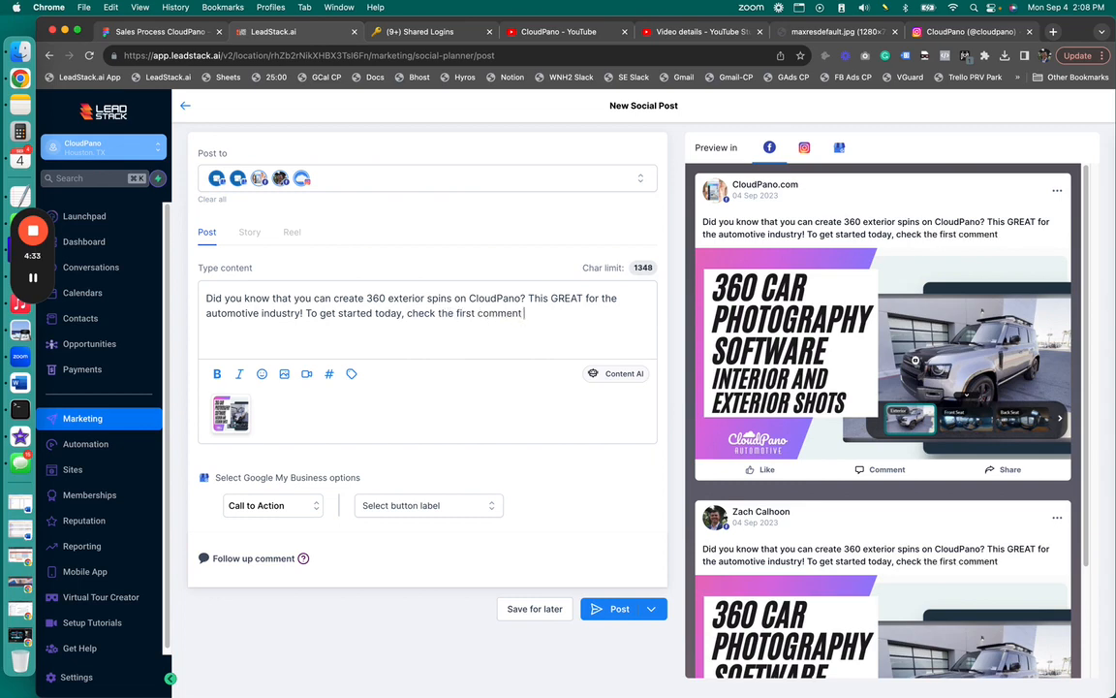
text(below...See you ther)
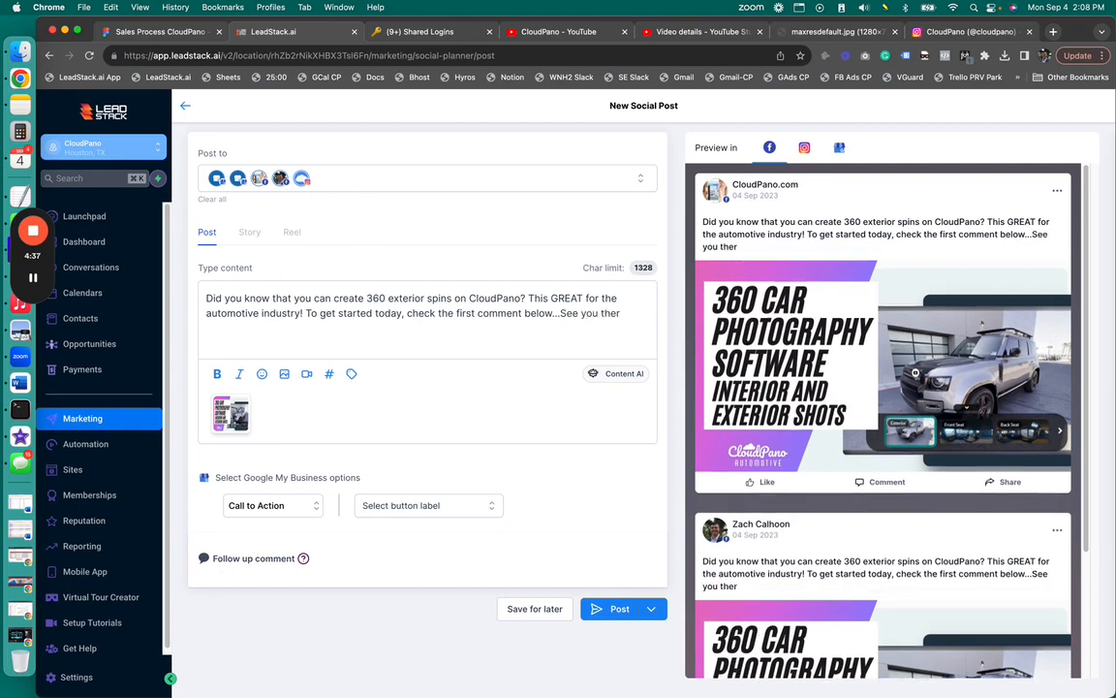
text(e!)
Set the Google My Business call-to-action button label to Learn More
click(265, 504)
click(394, 511)
click(392, 506)
click(418, 620)
click(452, 534)
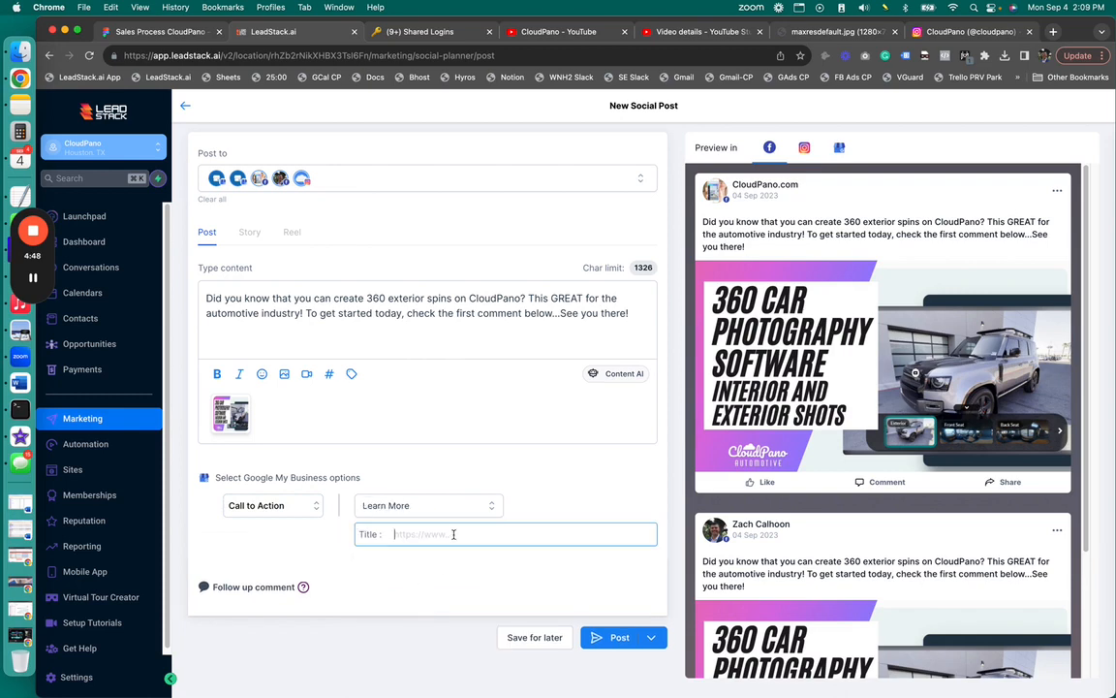
text(www.cloudpanospins.com)
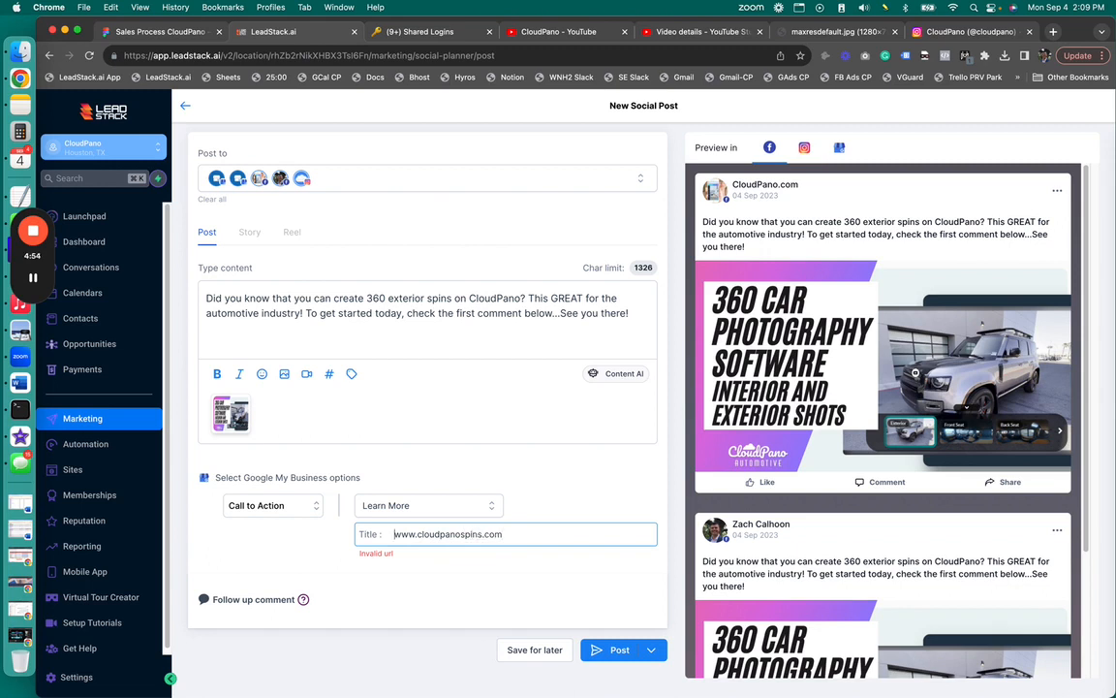
text(https:/)
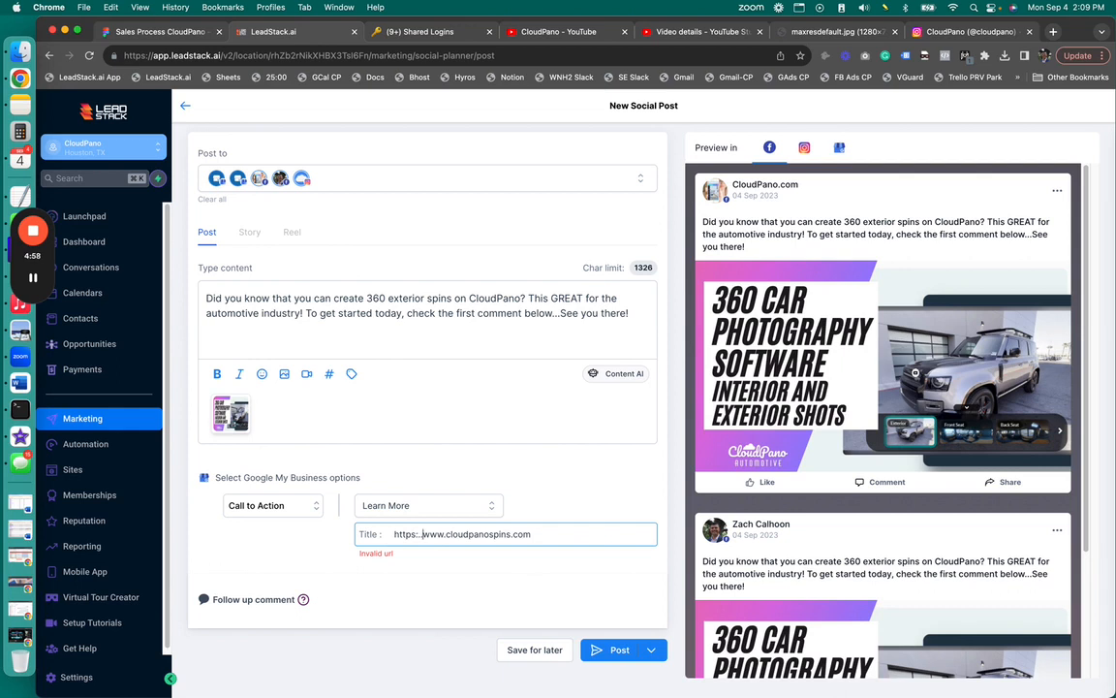
key(BackSpace)
key(BackSpace)
key(BackSpace)
text(//)
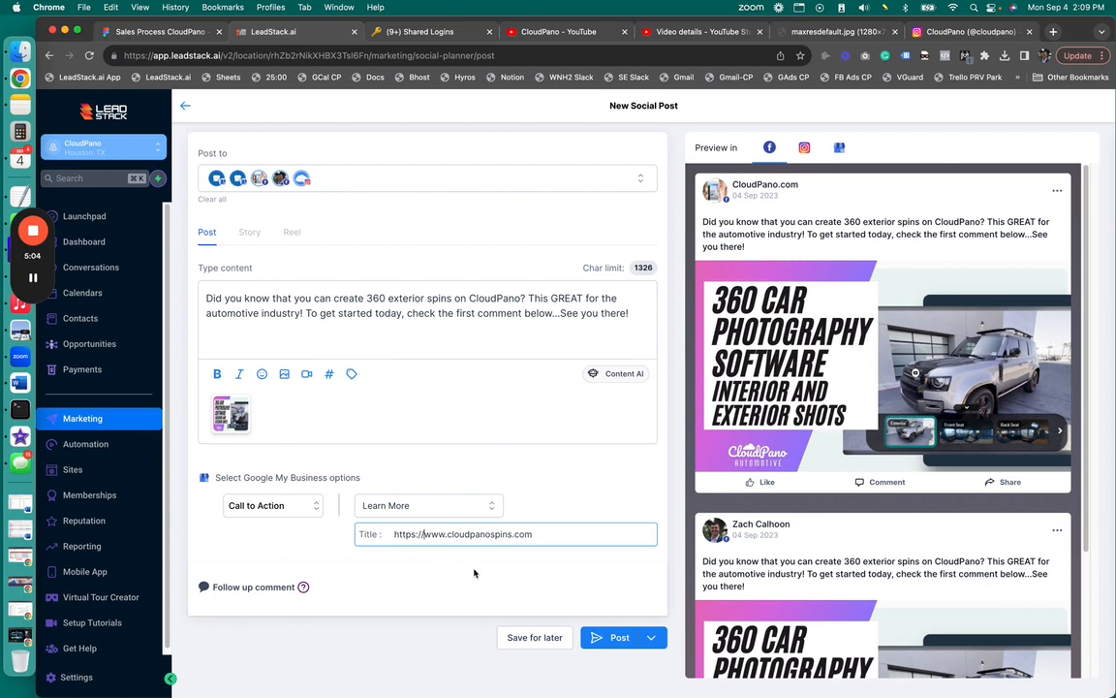
click(451, 569)
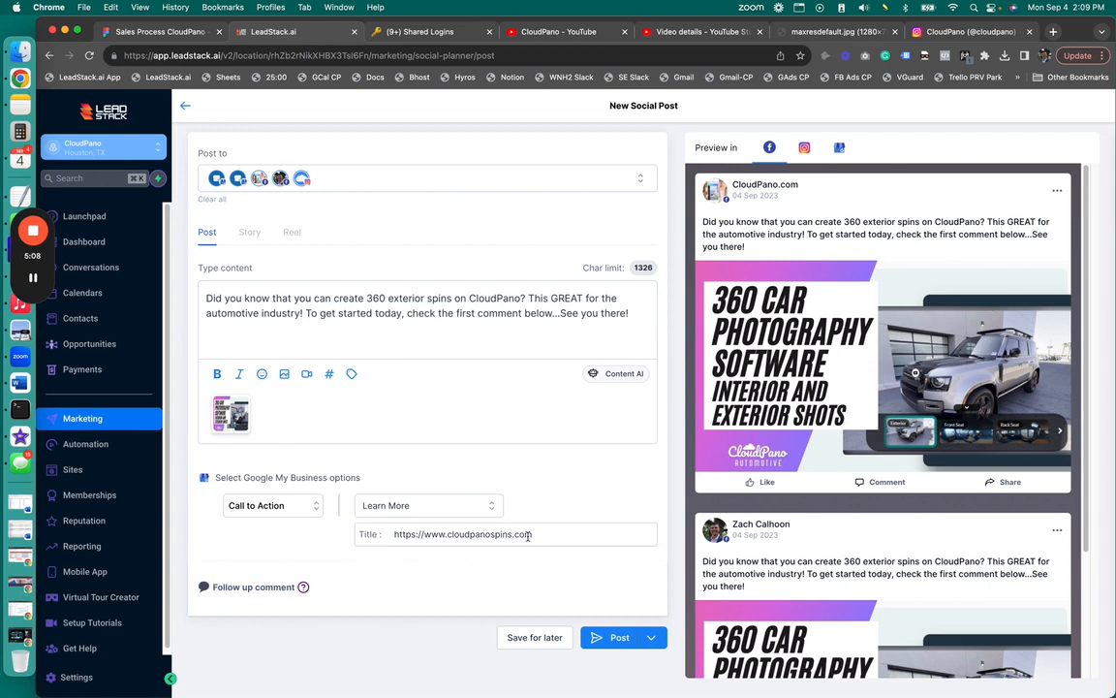
drag(394, 534, 531, 534)
key(super+c)
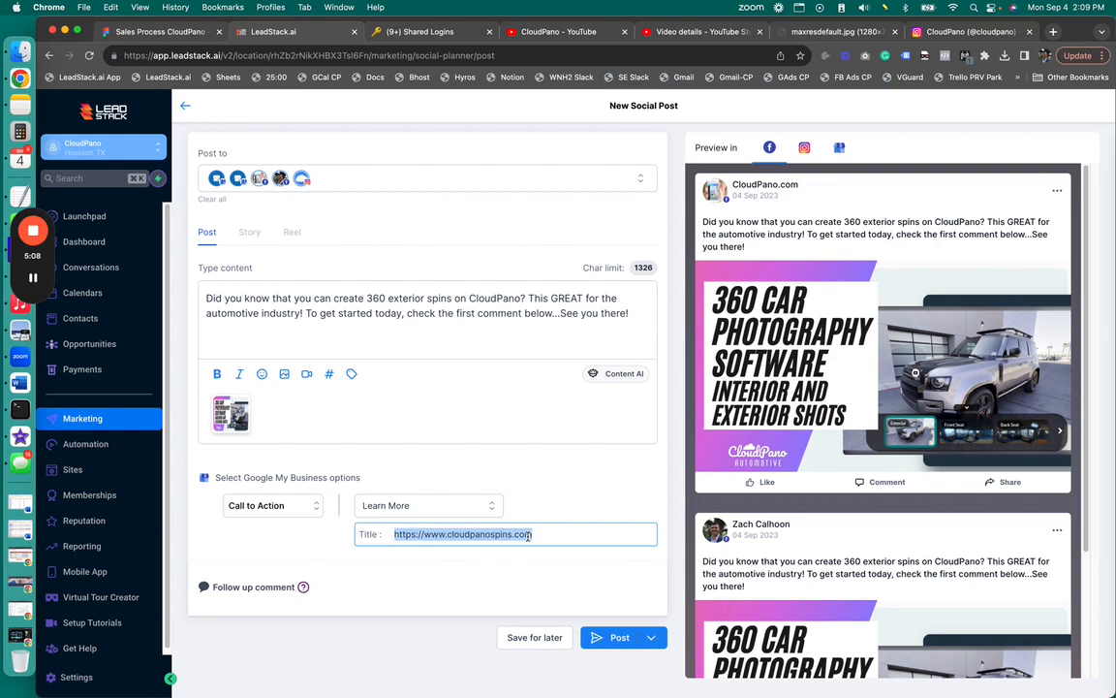
click(264, 589)
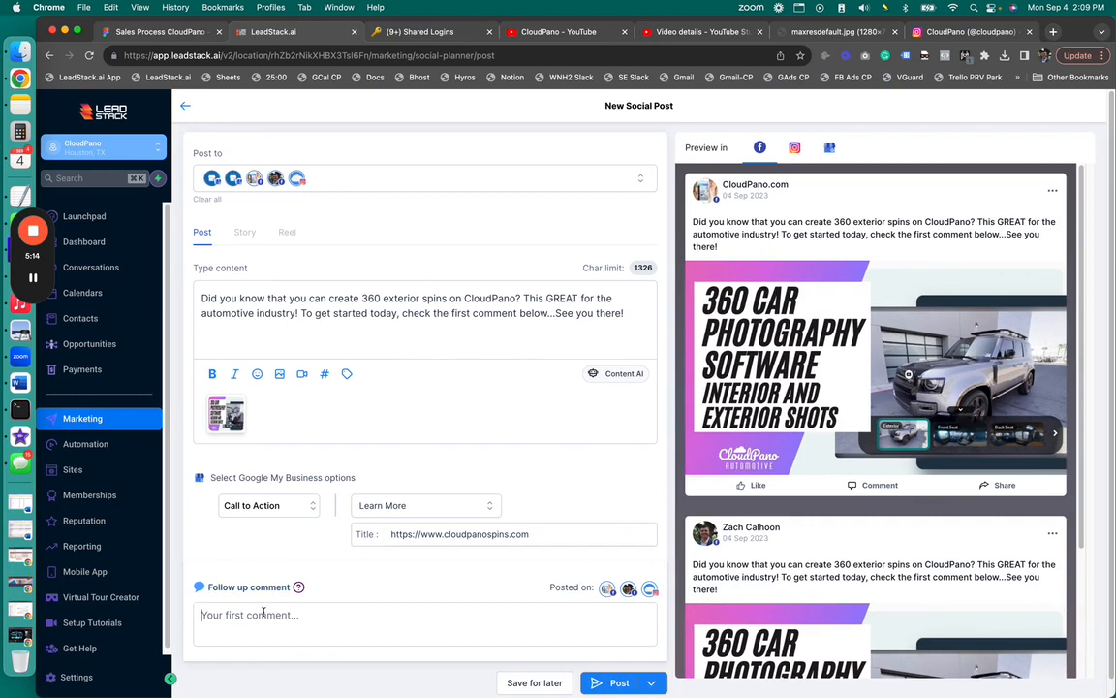
click(261, 613)
text(Start he)
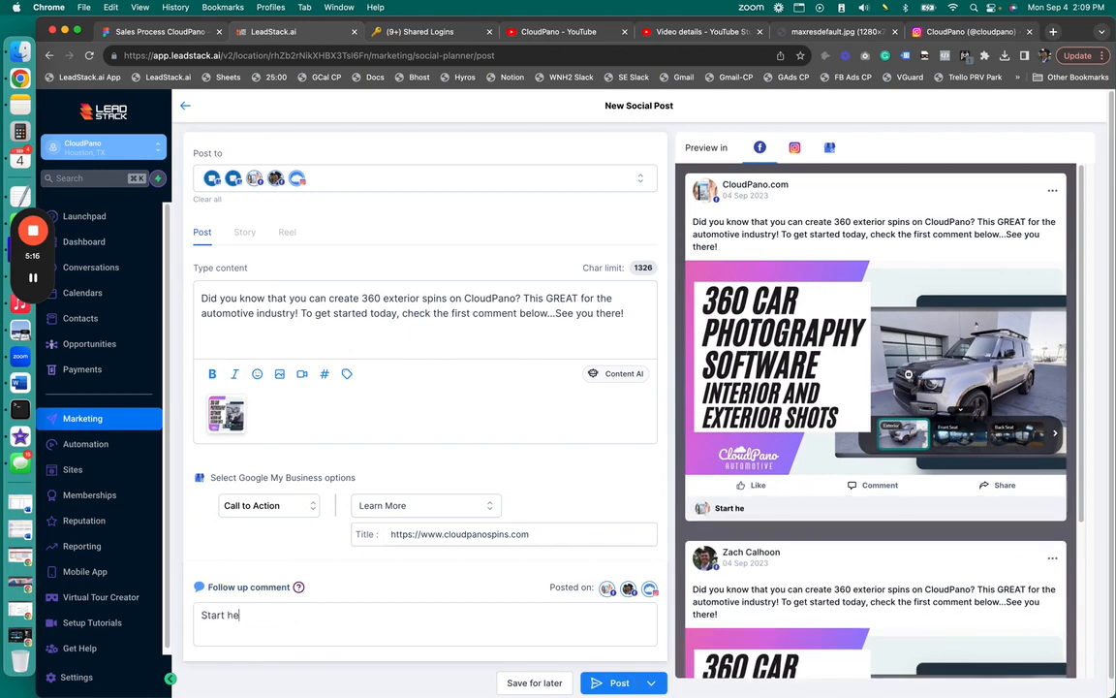
text(re today:)
key(super+v)
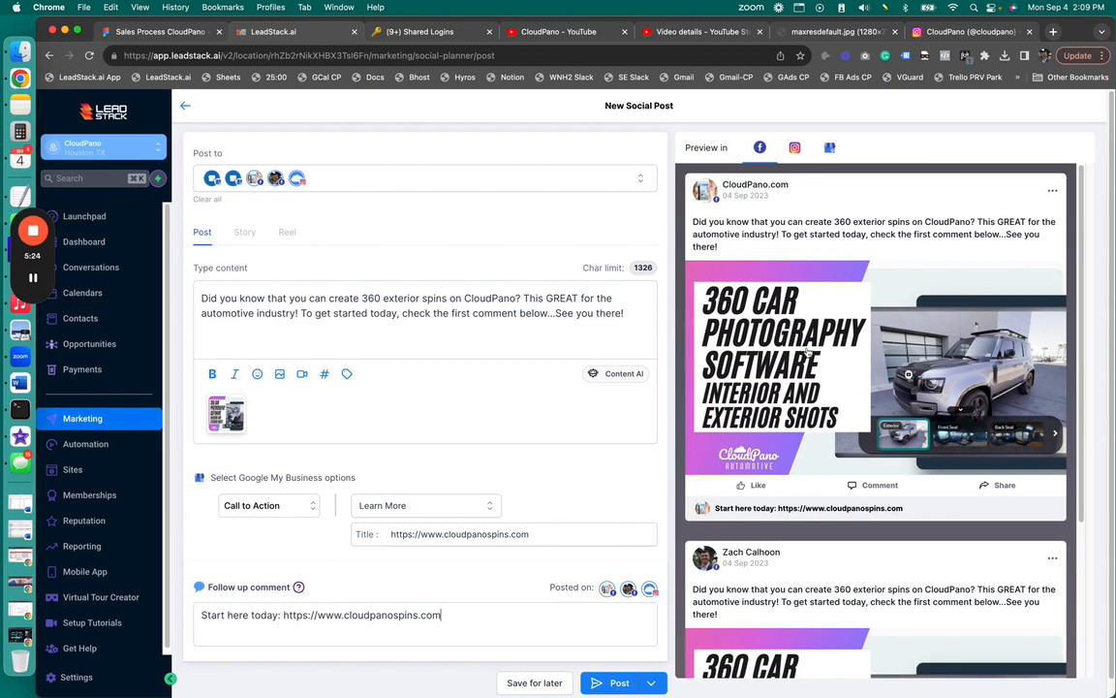
Review how the post looks in the Facebook, Instagram and Google My Business previews
scroll(869, 459, down, 3)
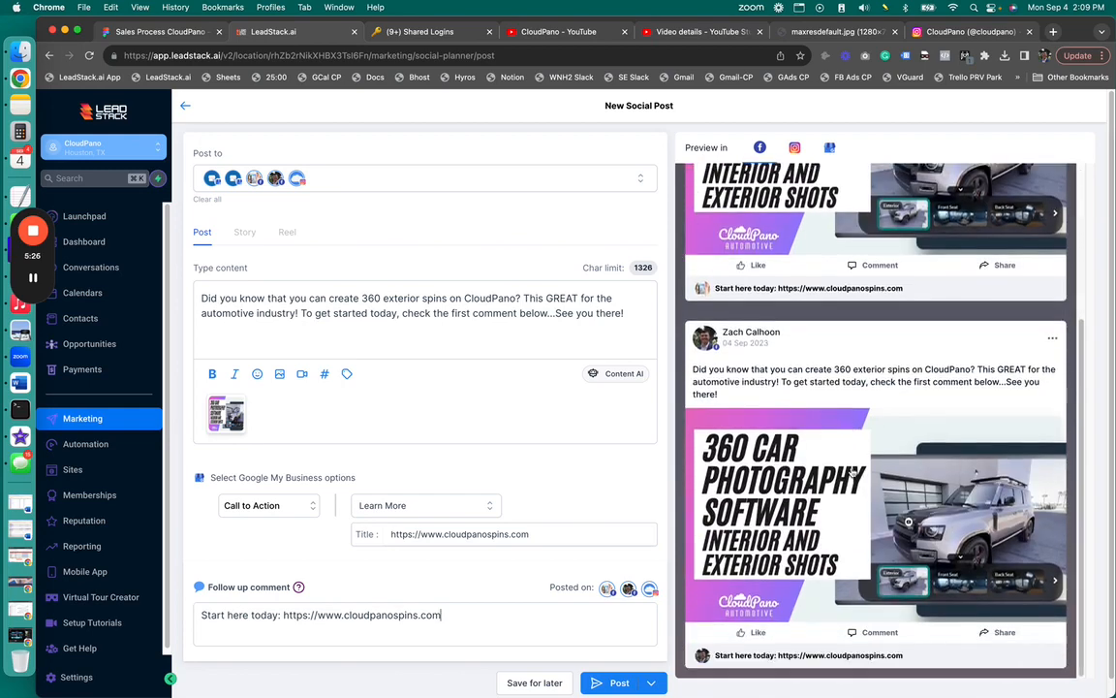
scroll(839, 422, up, 3)
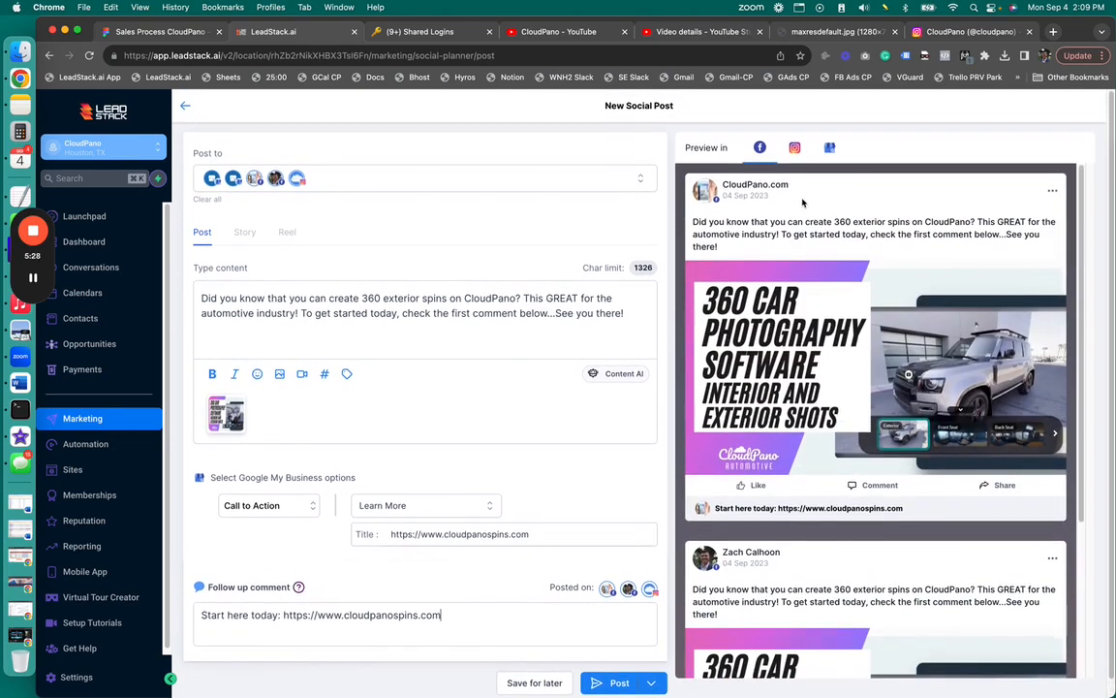
click(797, 153)
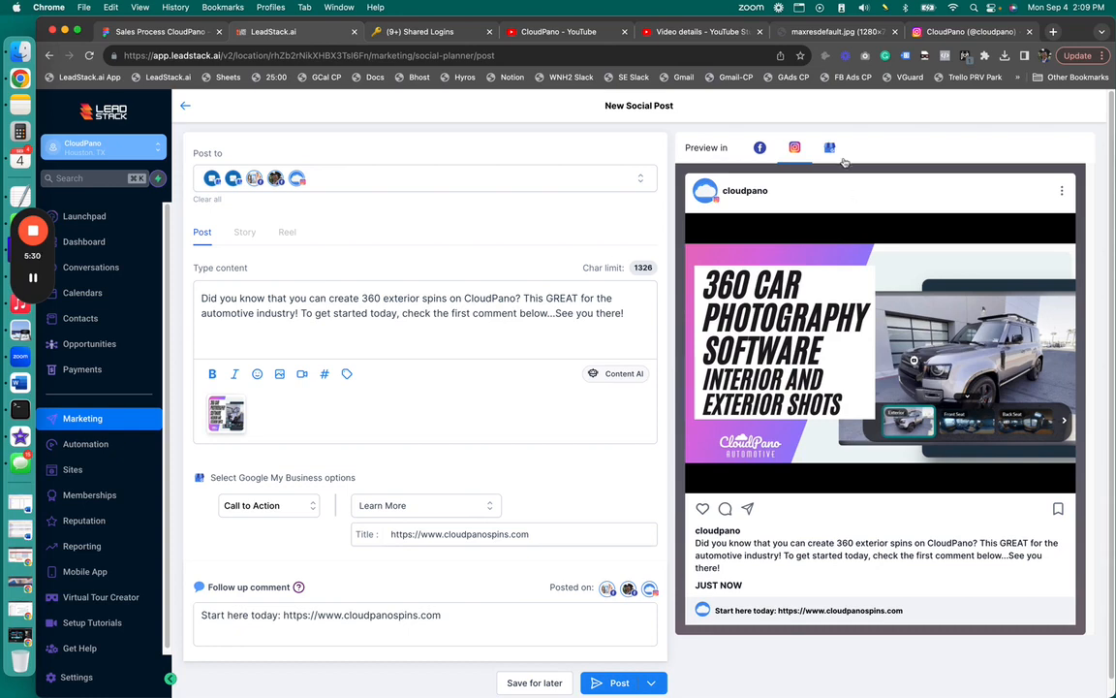
click(830, 149)
click(795, 147)
click(760, 147)
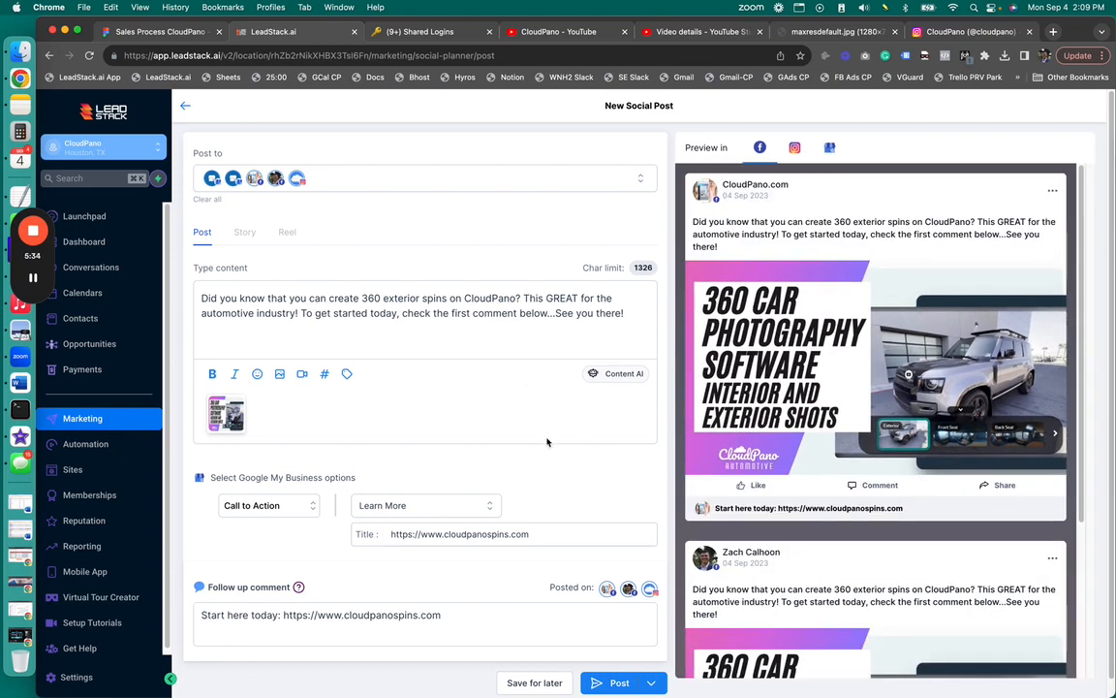
Start scheduling the post as a recurring post and set it to repeat every 1 week
scroll(542, 462, down, 1)
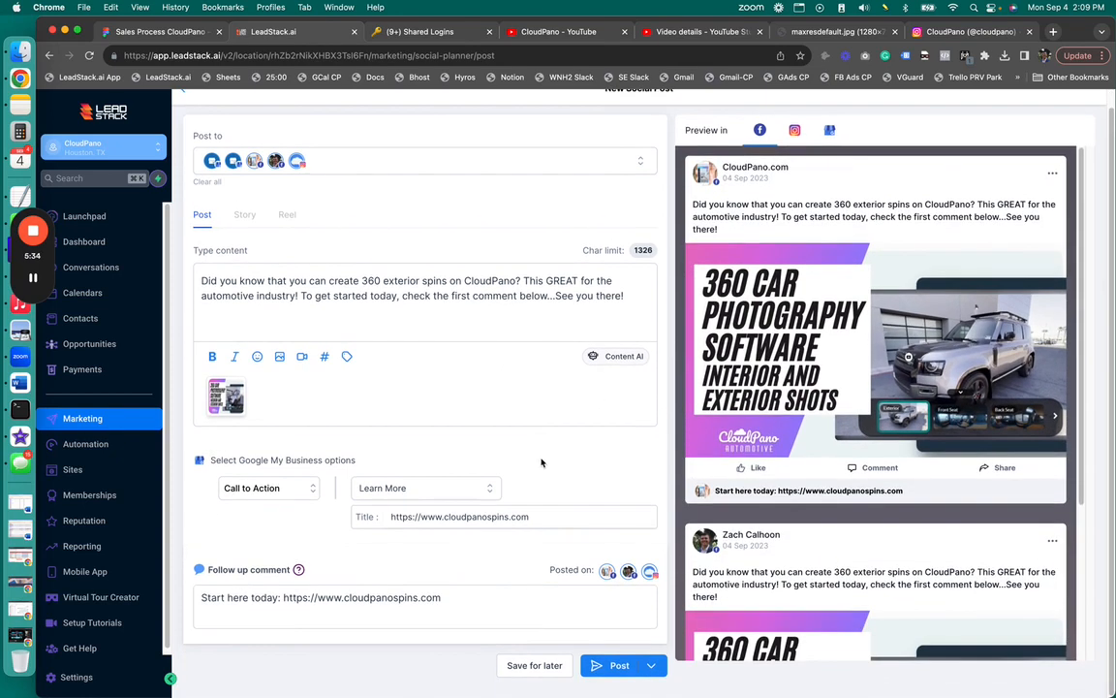
click(654, 668)
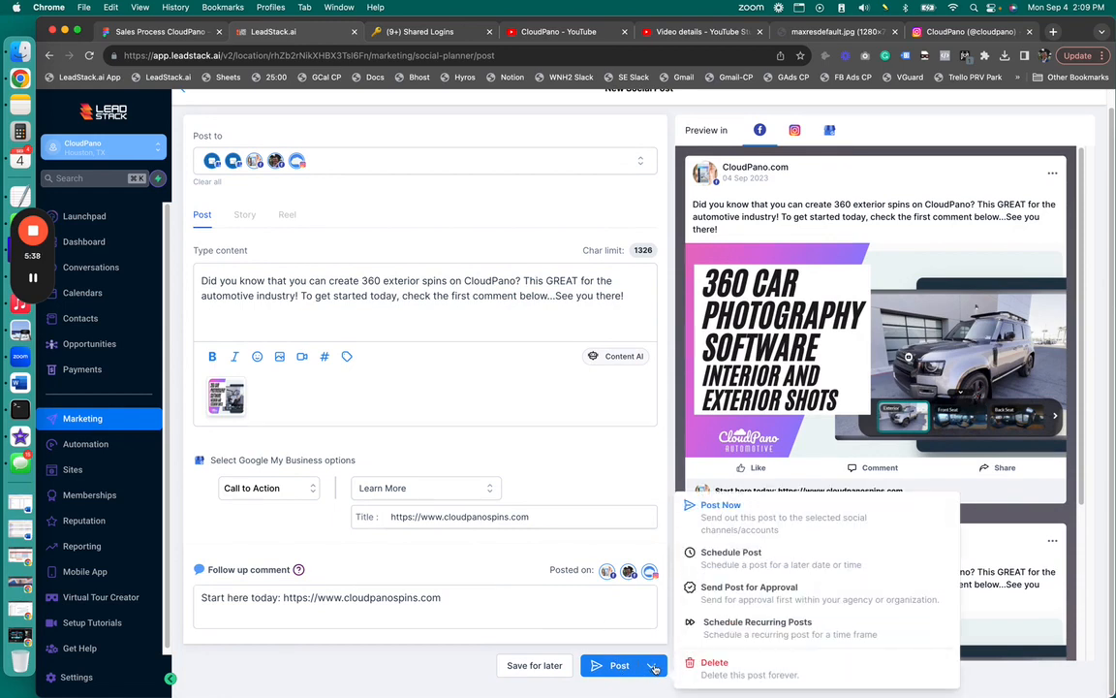
click(729, 627)
click(630, 332)
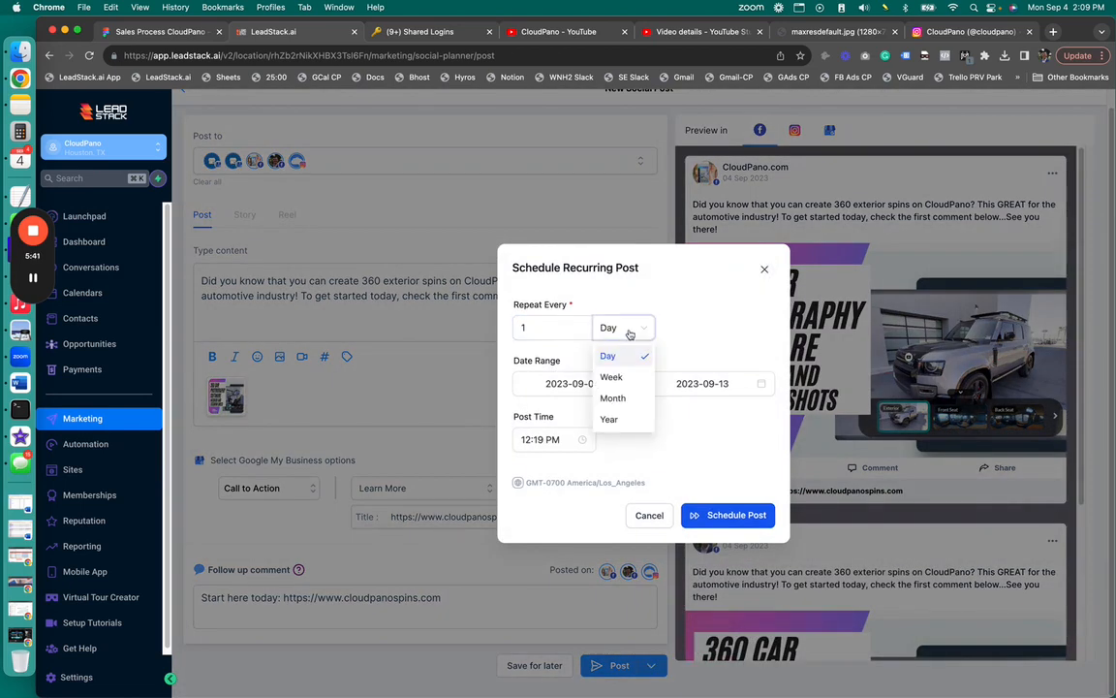
click(625, 381)
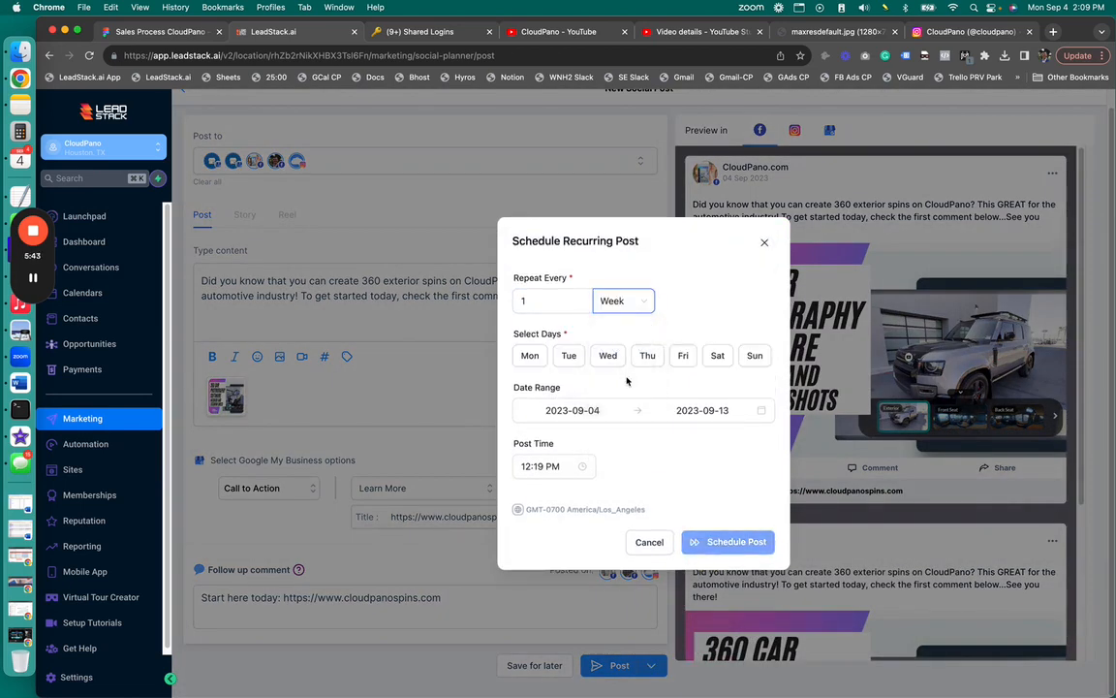
Select all seven days, Monday through Sunday, for the recurring post
click(530, 356)
click(569, 356)
click(607, 355)
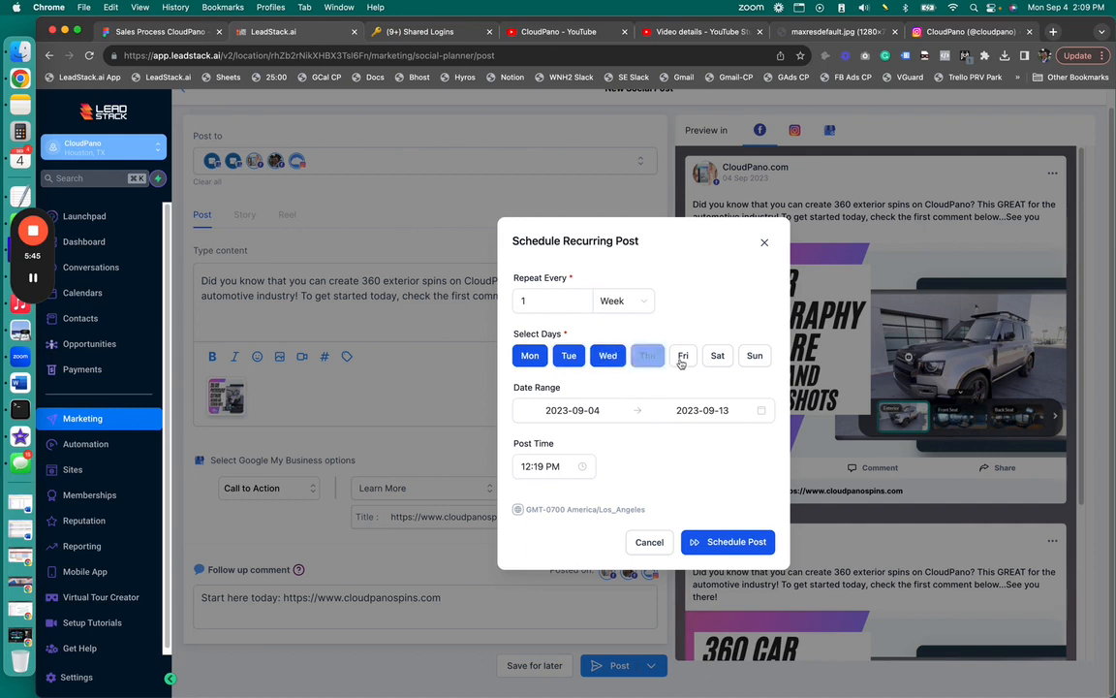
click(647, 355)
click(683, 356)
click(718, 357)
click(755, 355)
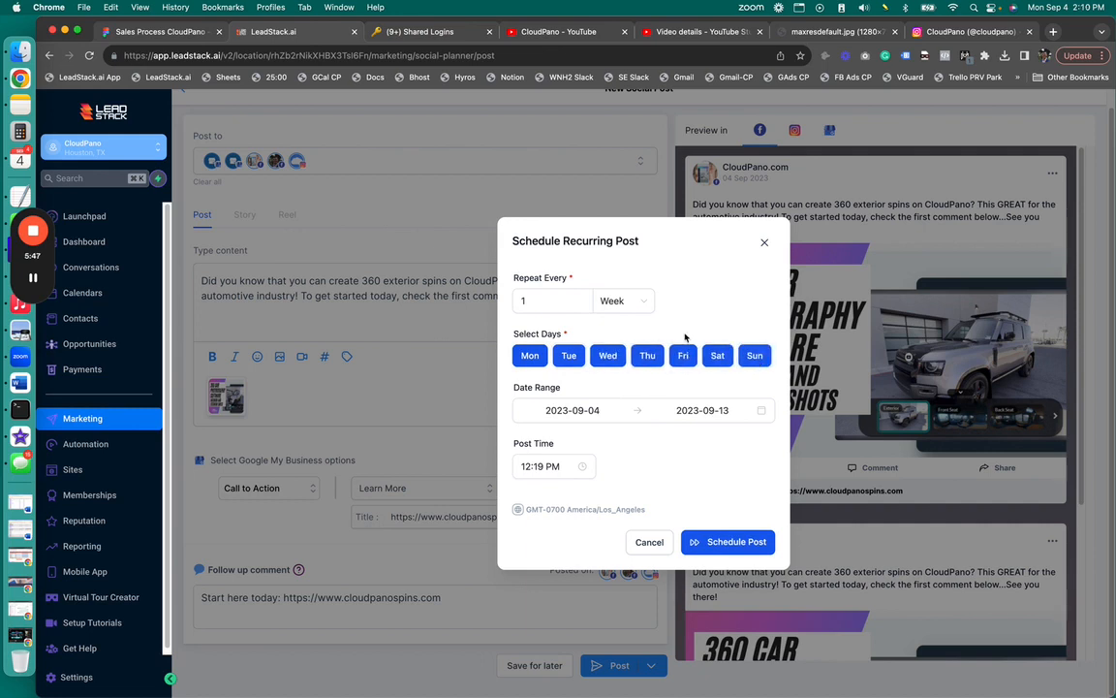
Set the end of the recurring post's date range to 2028-09-13
click(718, 411)
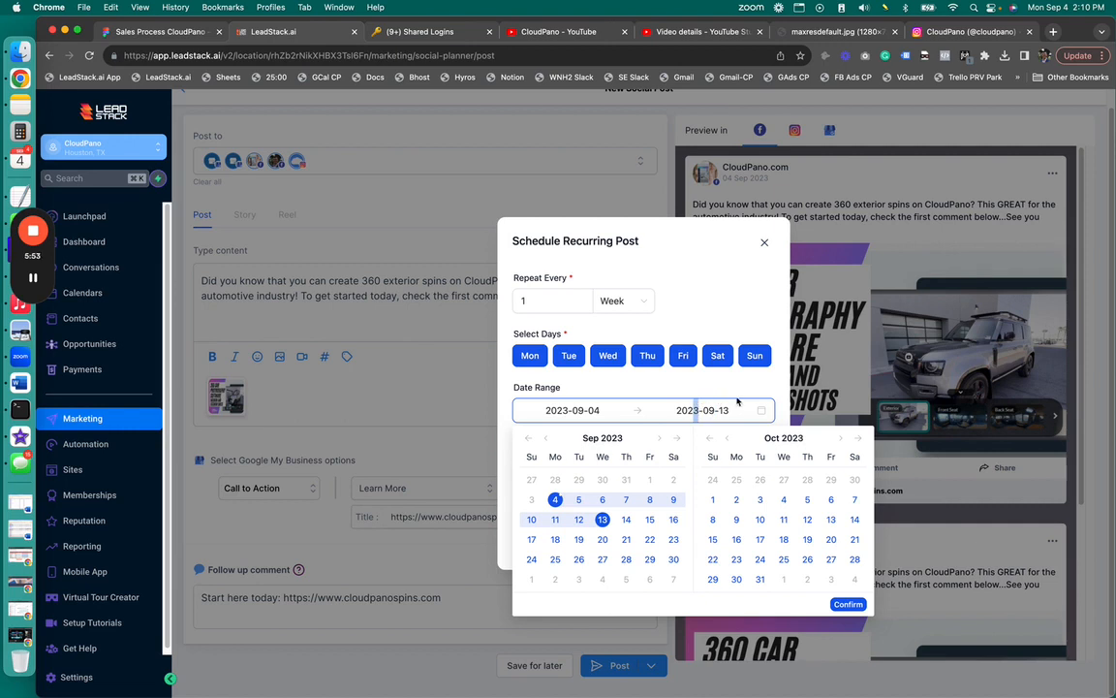
text(8)
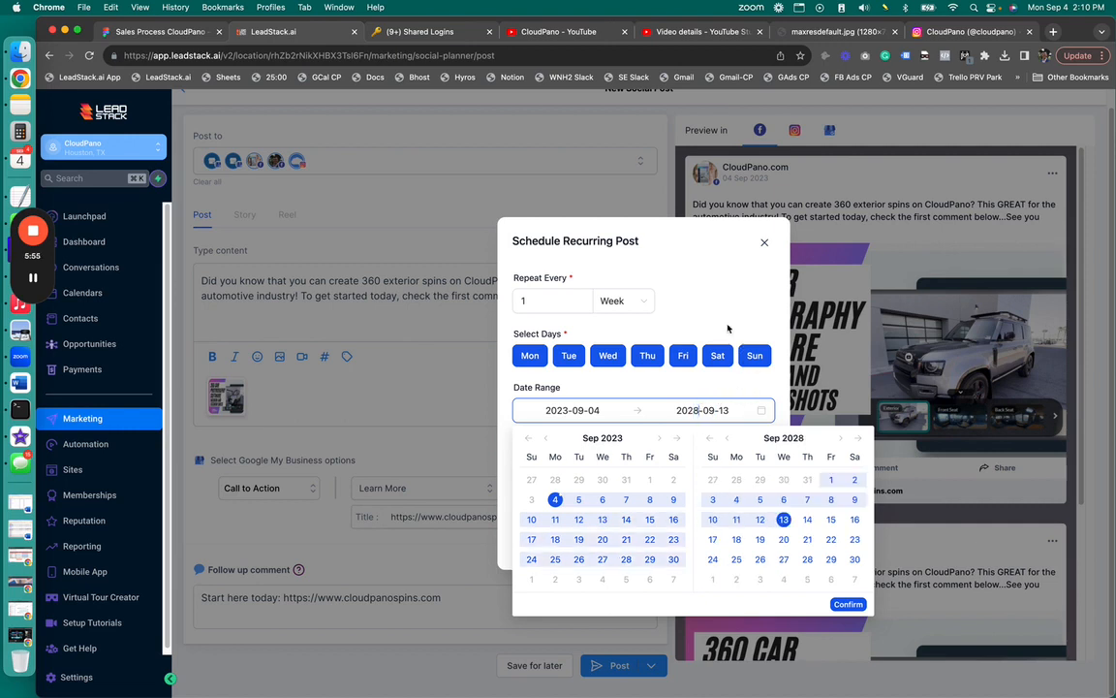
key(Return)
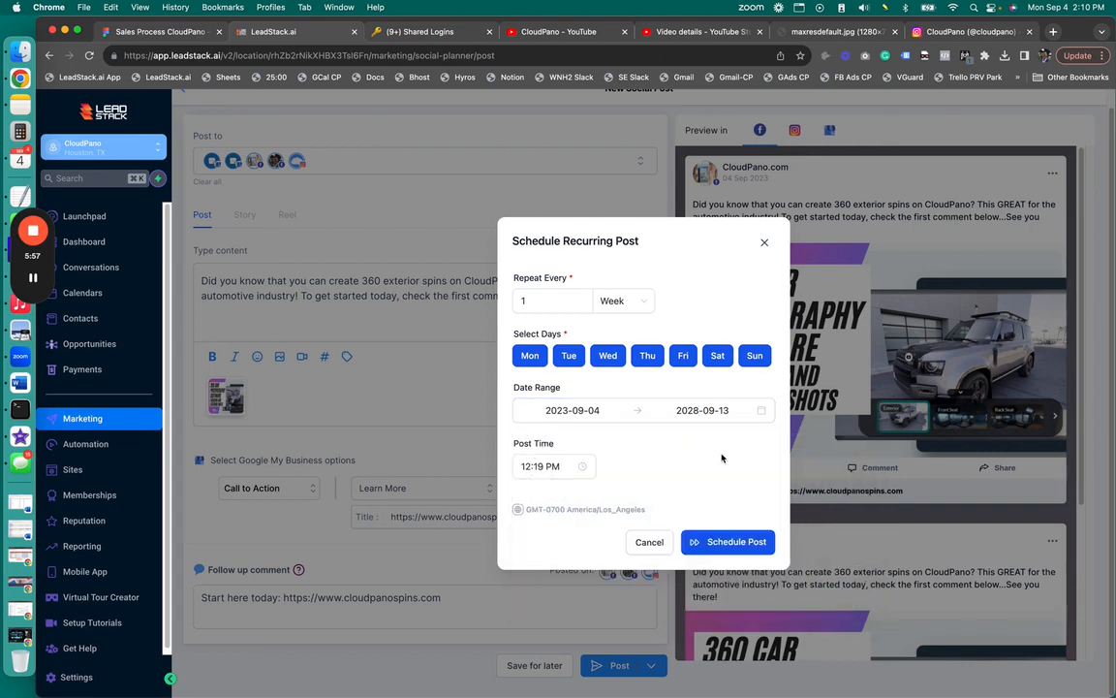
Schedule the recurring post with a post time of 12:19 PM and check its entry among the recurring posts
click(565, 467)
click(734, 544)
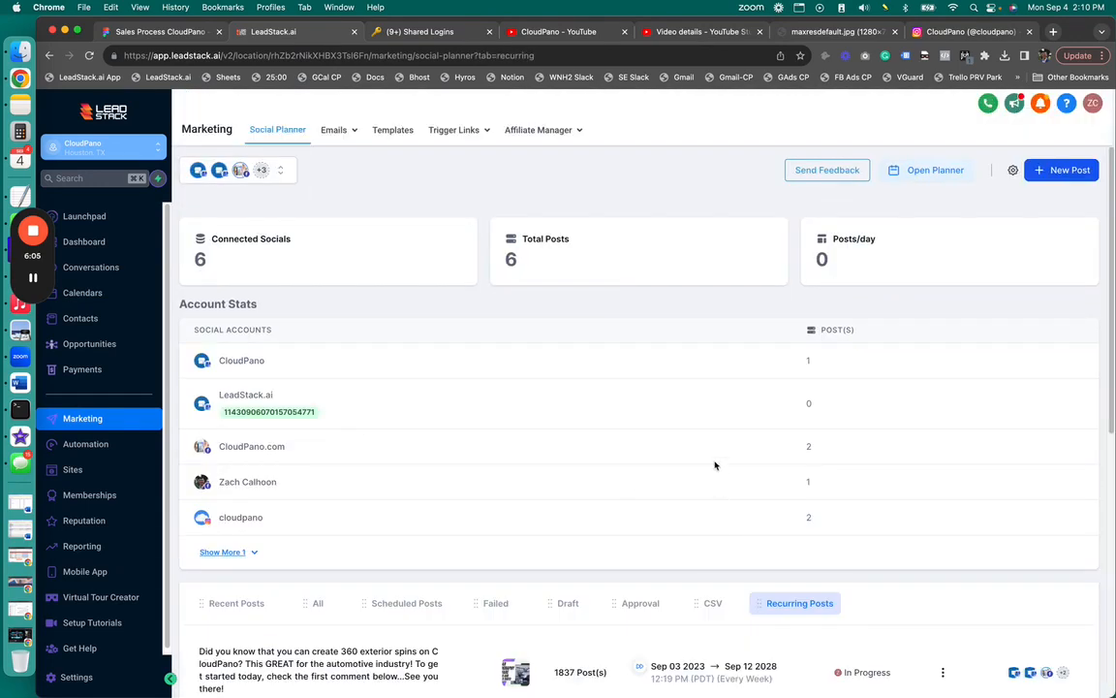
scroll(678, 499, down, 5)
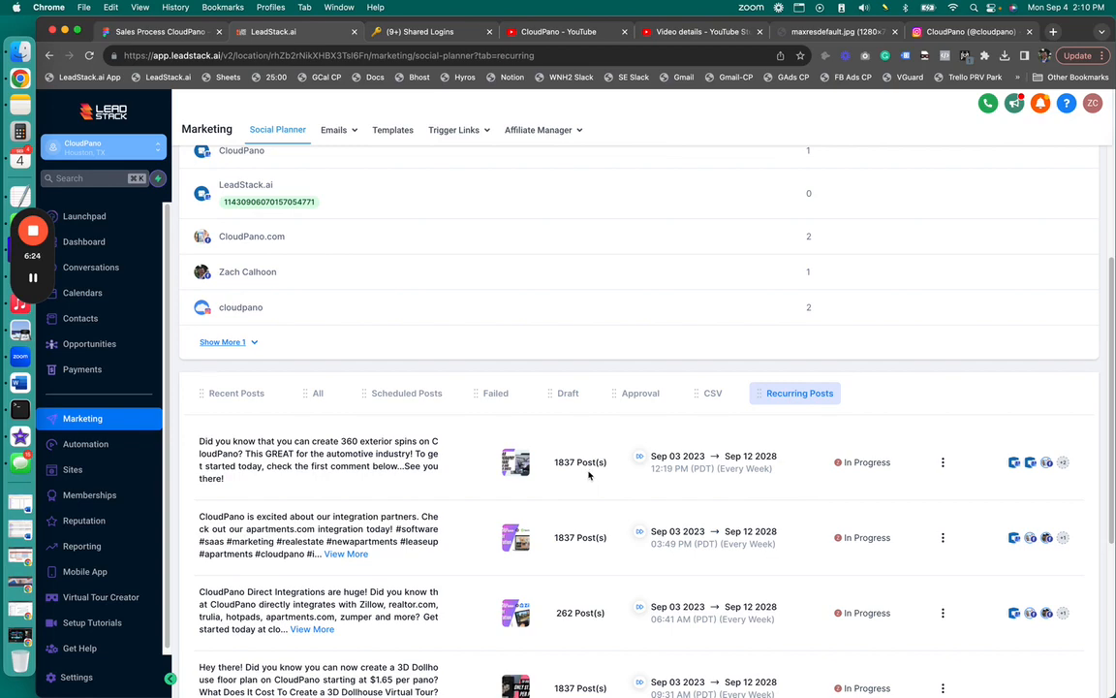
scroll(606, 465, up, 5)
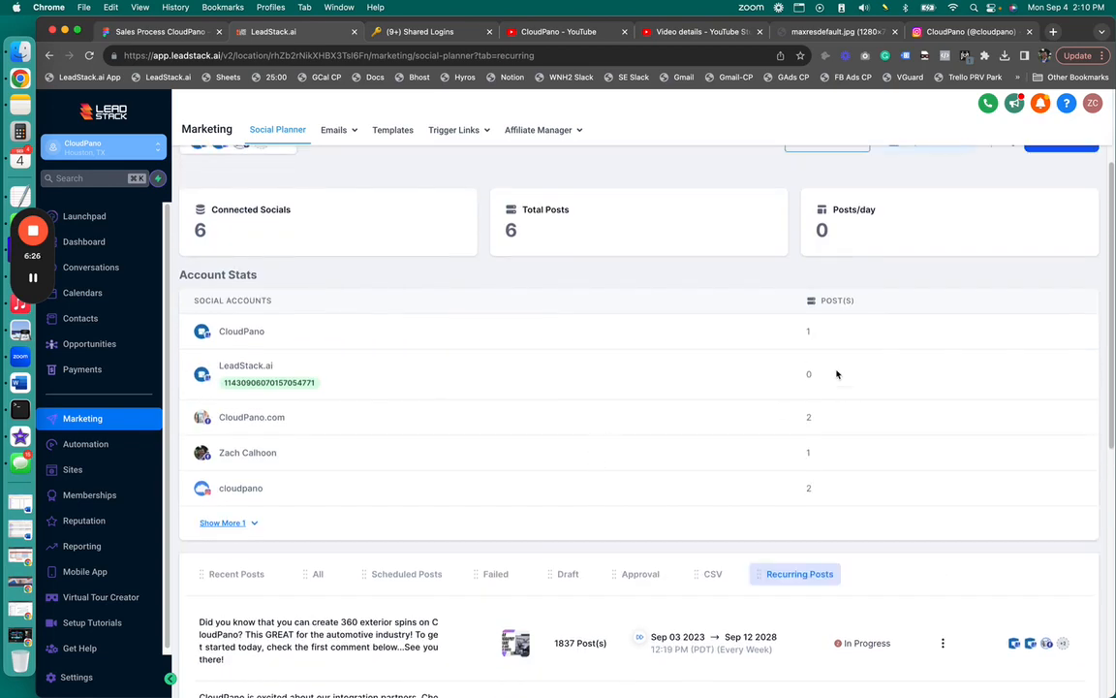
View the September 2023 planner calendar and expand all posts planned for September 5, then return to the social planner overview
click(938, 170)
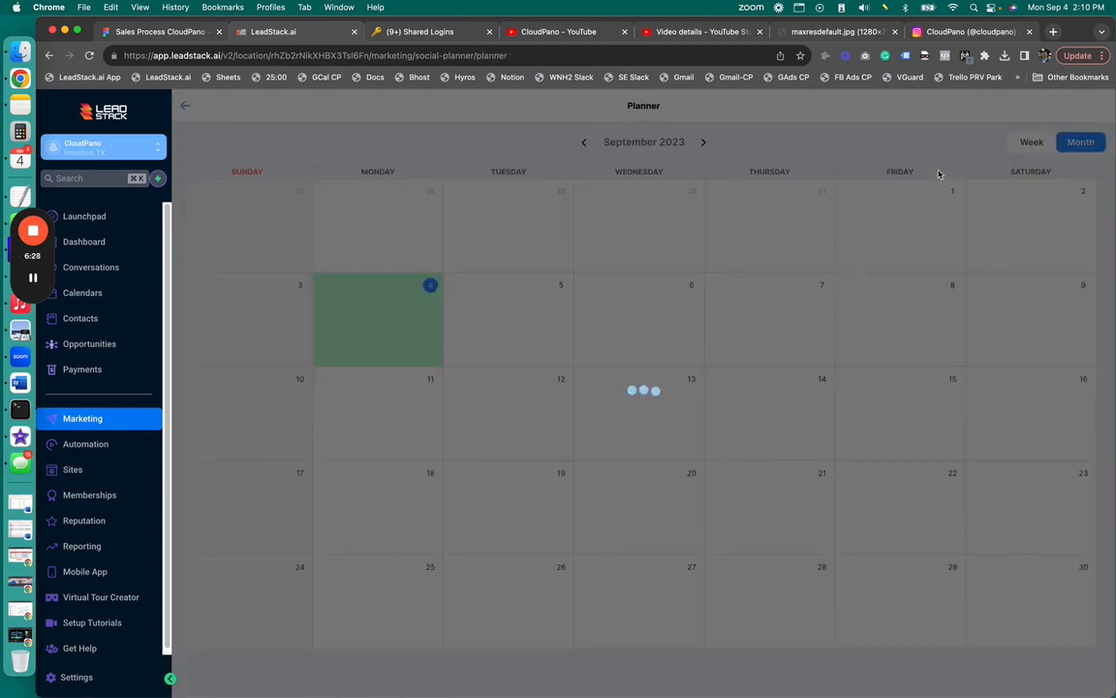
scroll(804, 519, down, 5)
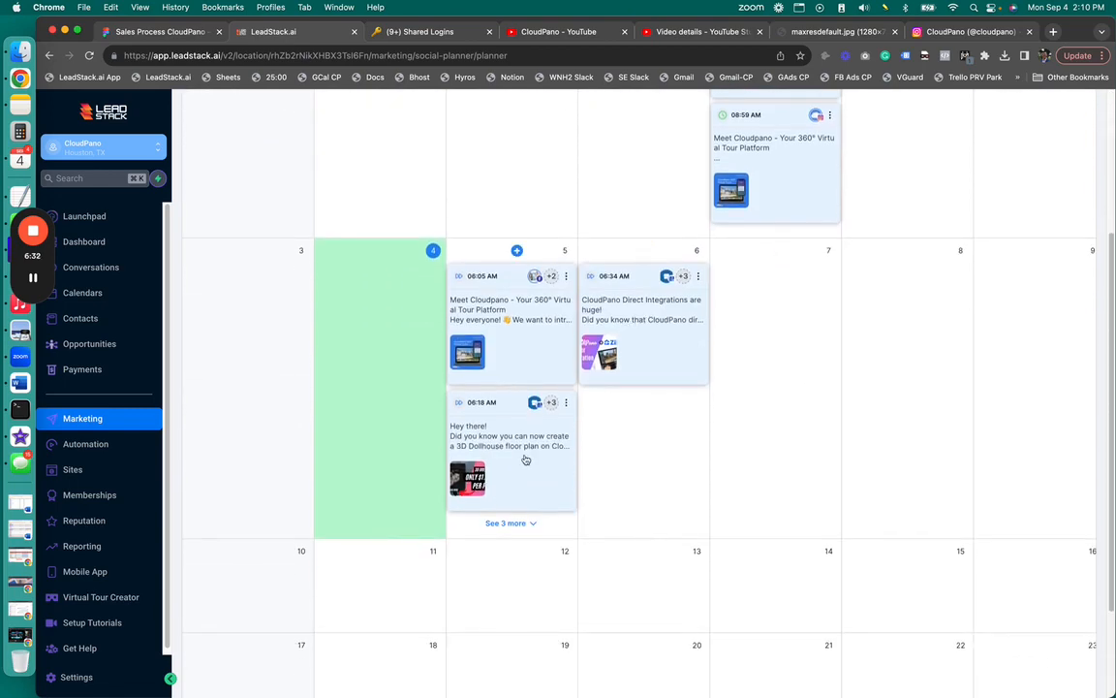
scroll(524, 460, up, 3)
scroll(466, 659, down, 6)
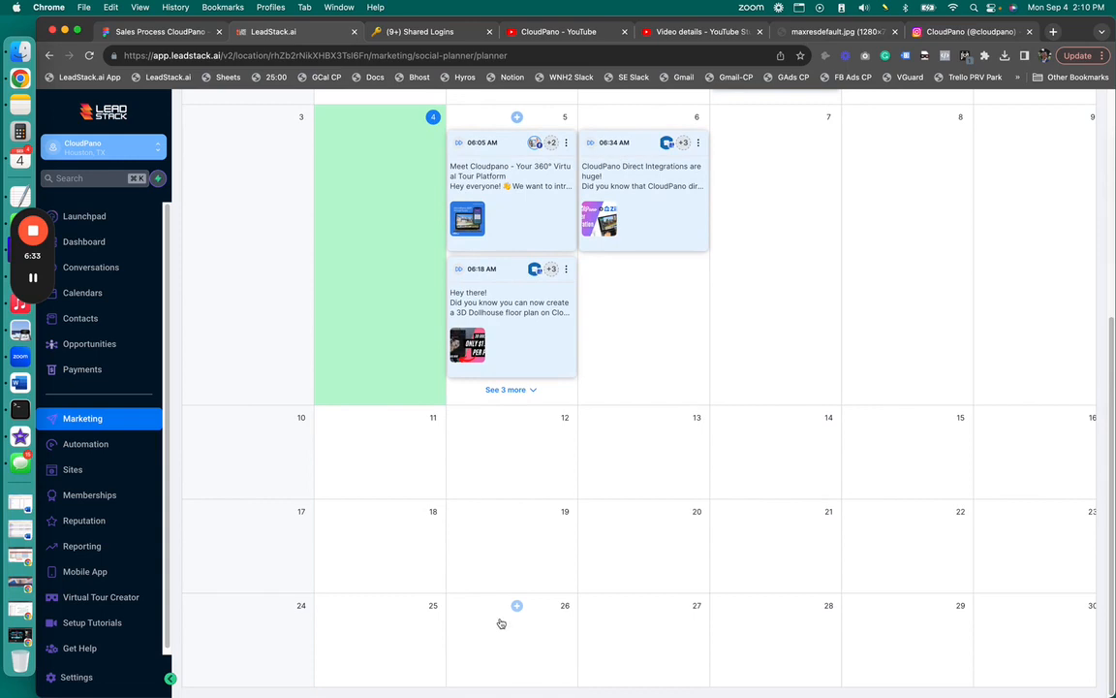
click(506, 390)
scroll(665, 389, up, 6)
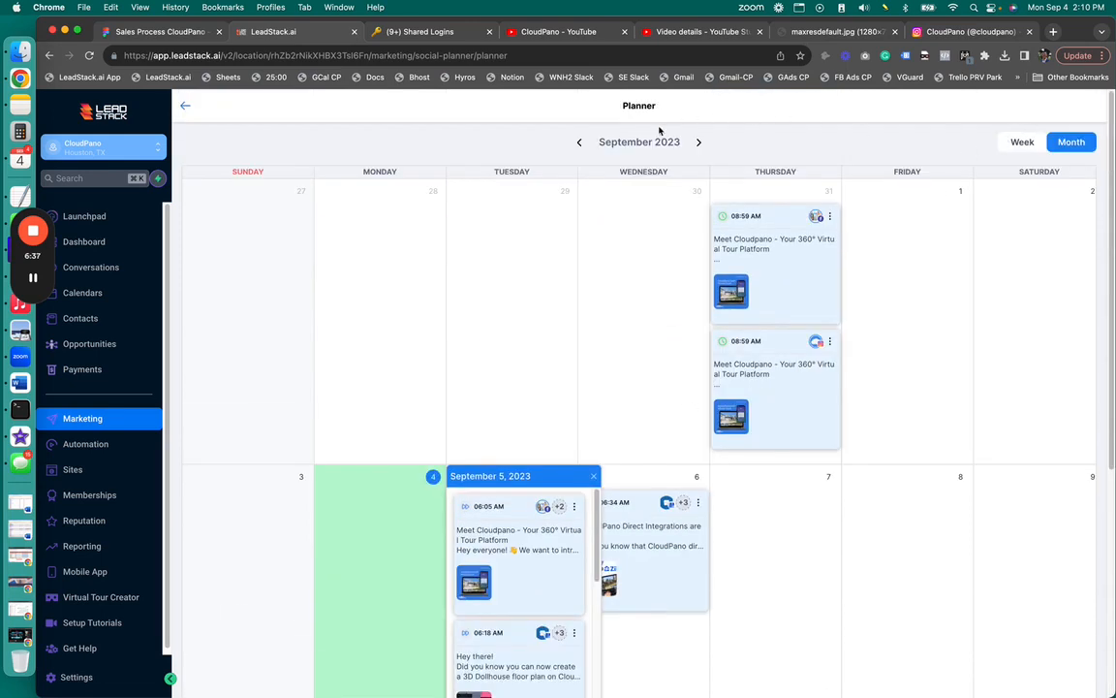
click(186, 107)
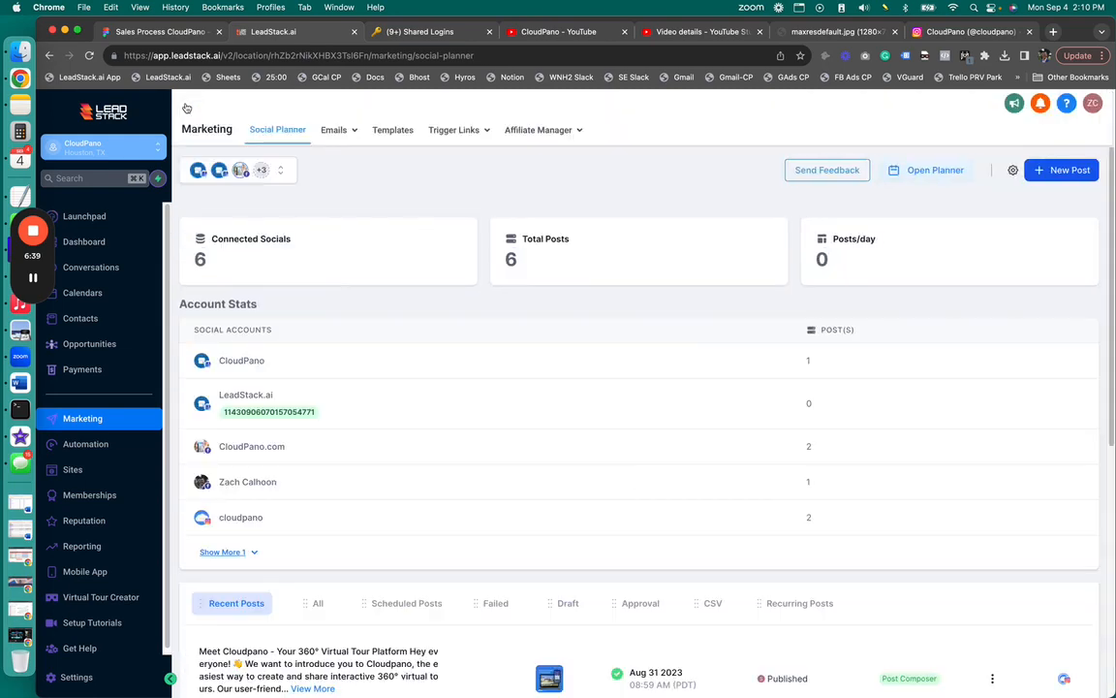
List all posts in the social planner and review the scheduled recurring posts
scroll(718, 344, down, 5)
scroll(716, 308, up, 5)
scroll(715, 310, down, 3)
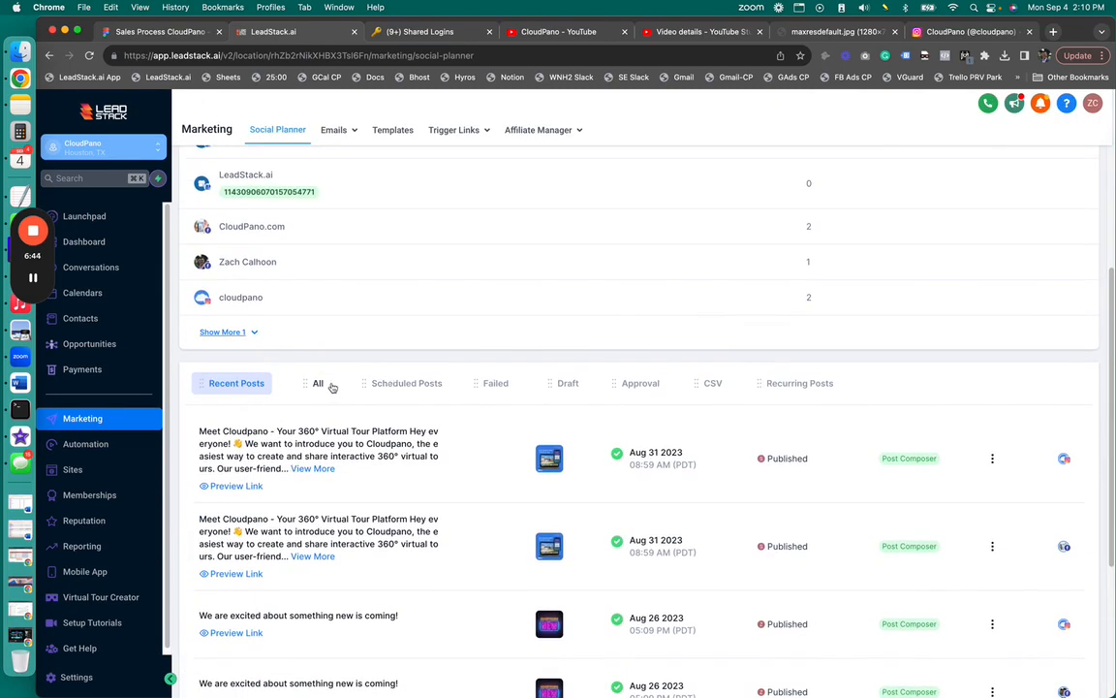
click(324, 386)
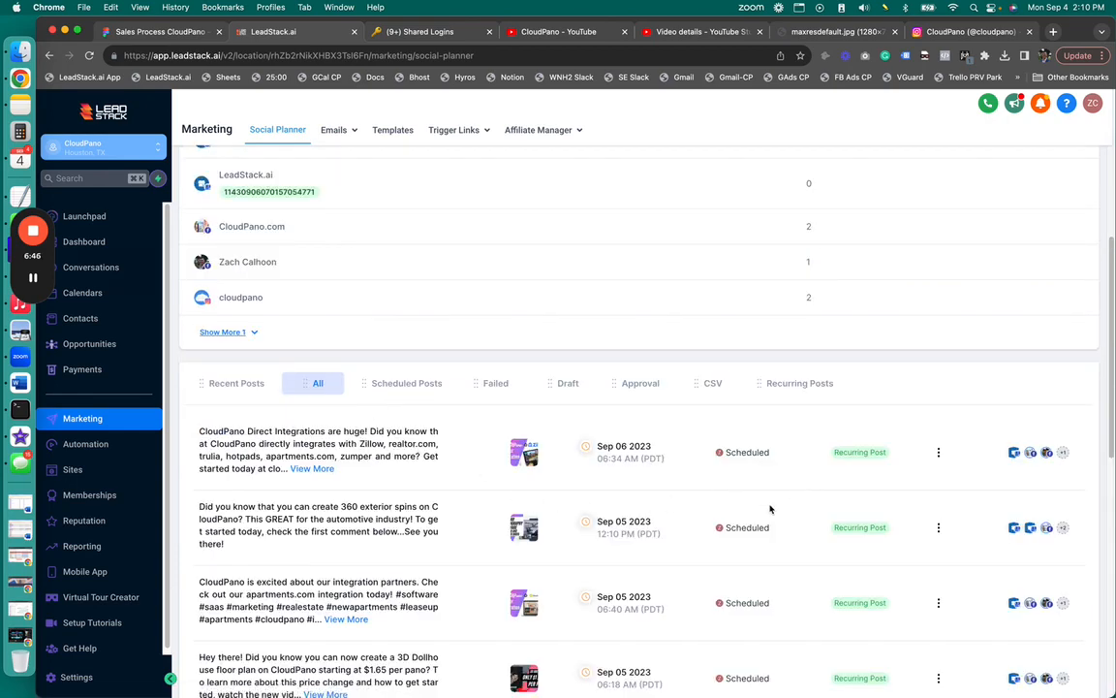
scroll(587, 509, down, 1)
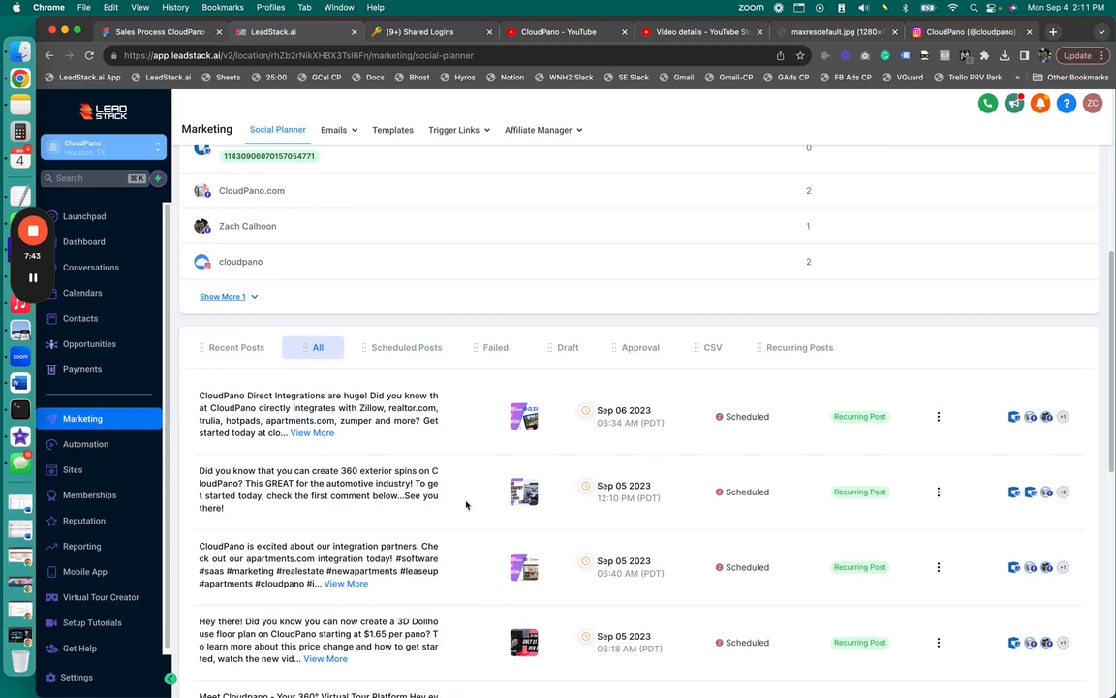
scroll(465, 505, up, 5)
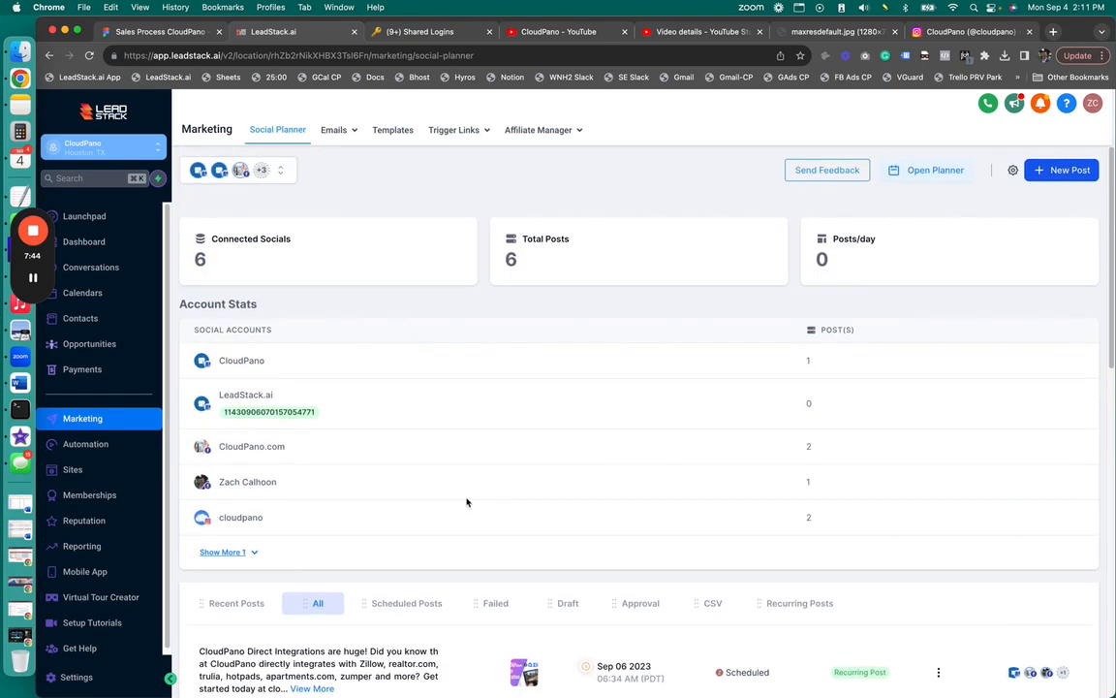
Look through the account selector's groups and connected social accounts without changing the selection
click(268, 171)
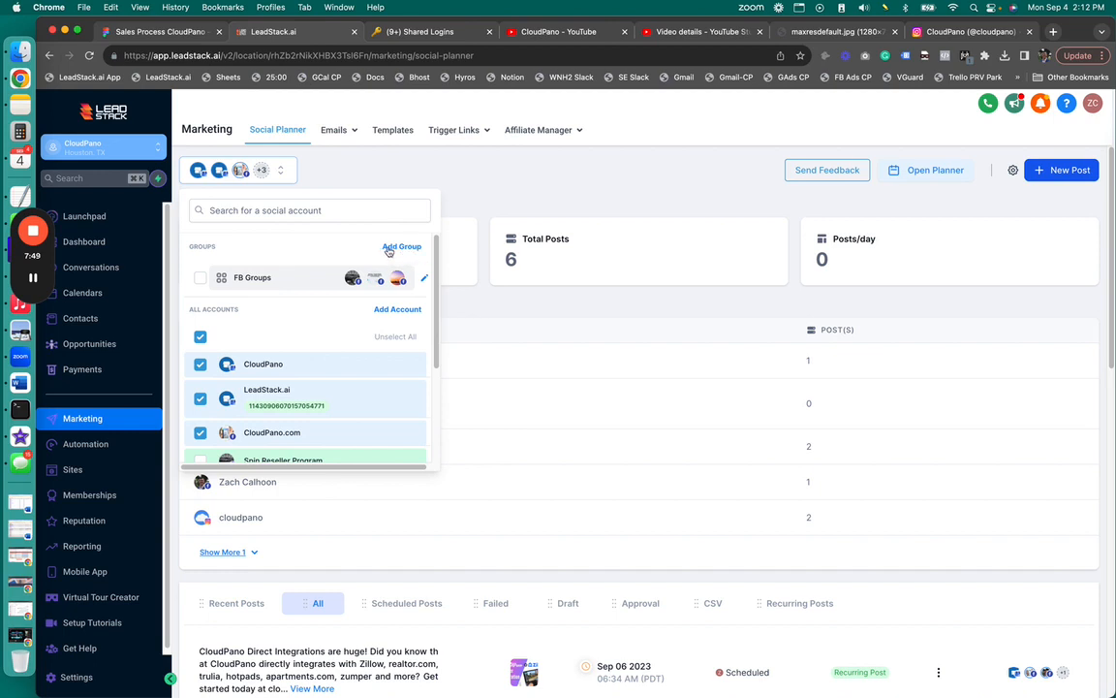
scroll(271, 388, down, 3)
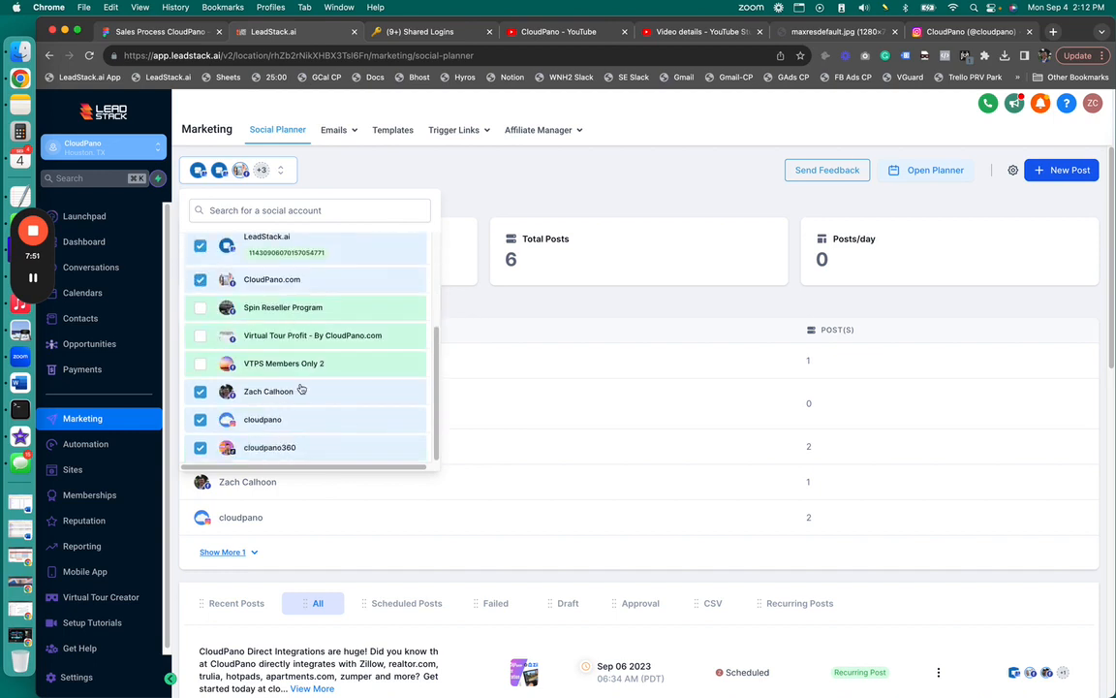
scroll(300, 369, up, 3)
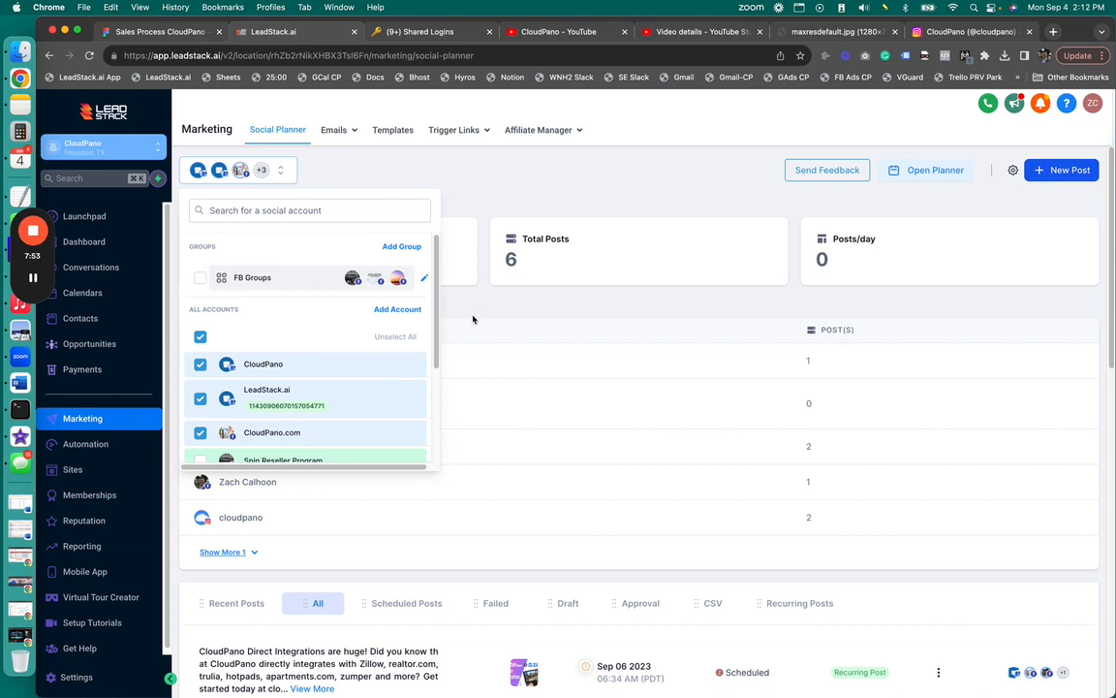
click(356, 176)
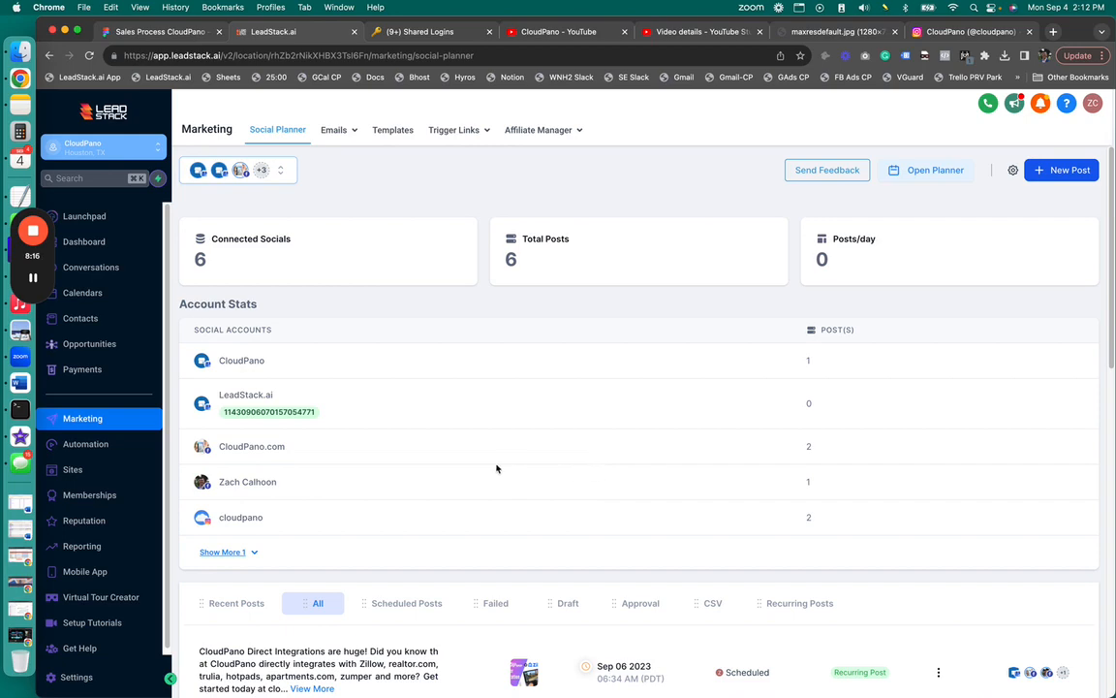
Examine the dates, statuses, post types and target accounts in the list of all posts
scroll(475, 467, down, 5)
scroll(546, 552, down, 1)
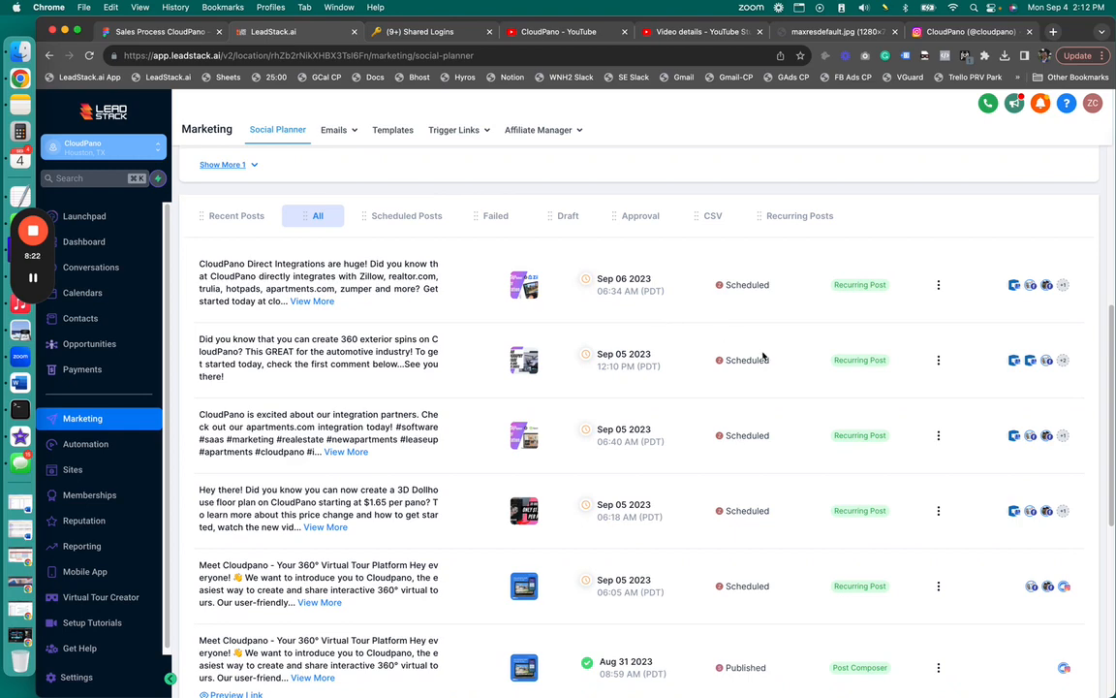
scroll(775, 281, up, 5)
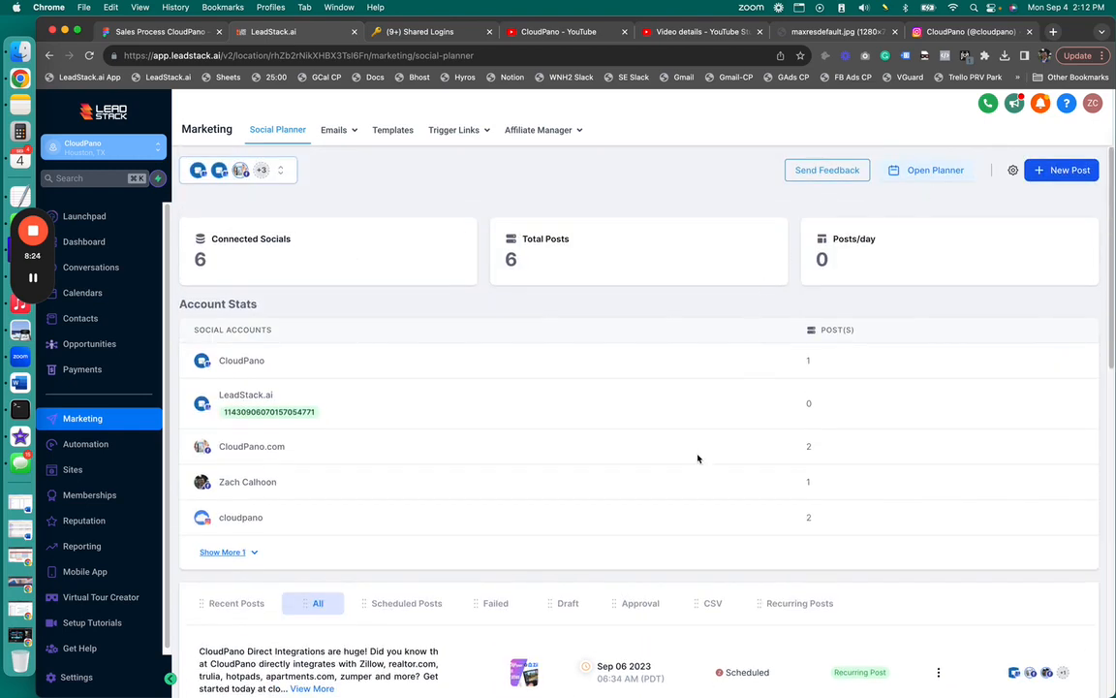
scroll(698, 459, down, 8)
scroll(700, 479, up, 1)
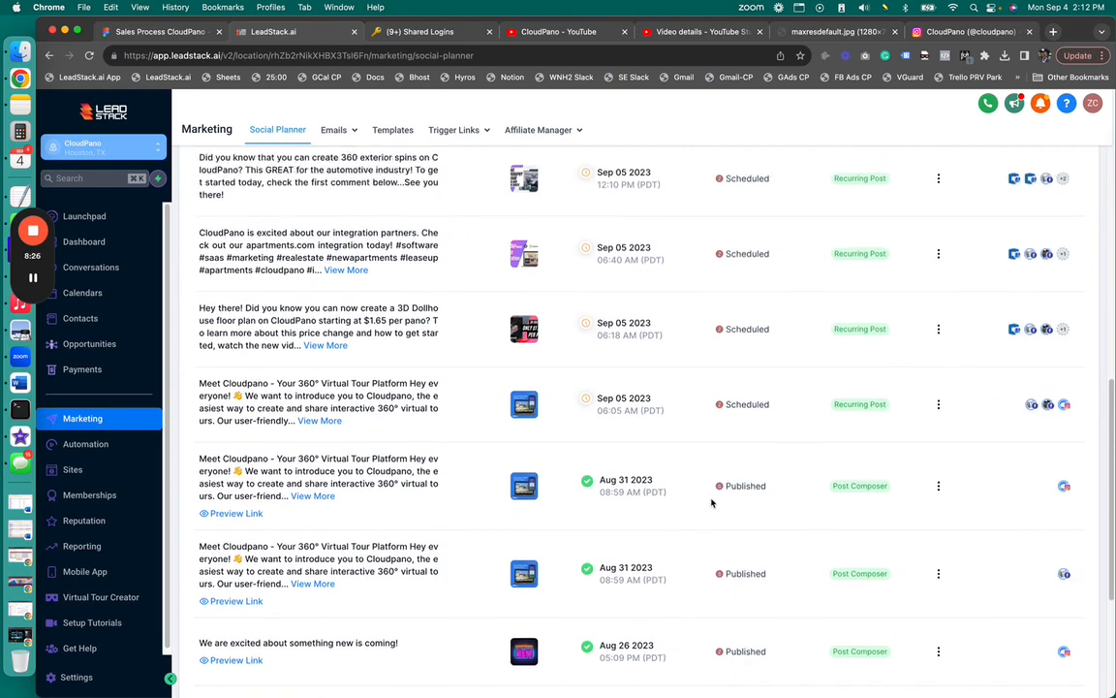
scroll(711, 503, up, 3)
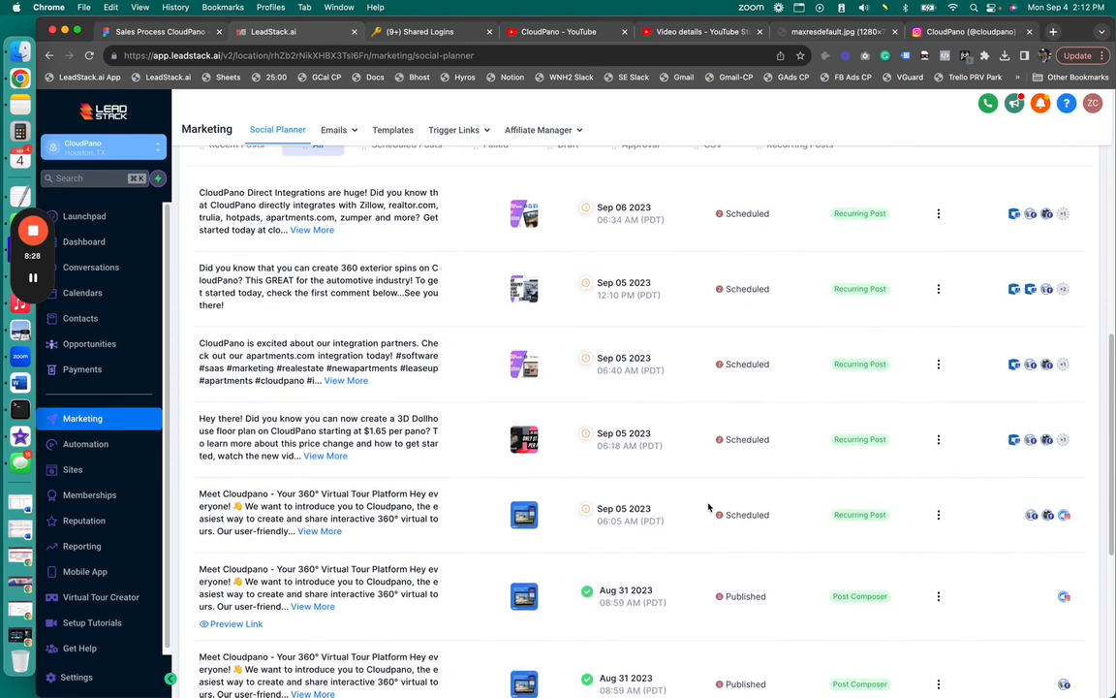
scroll(708, 507, up, 2)
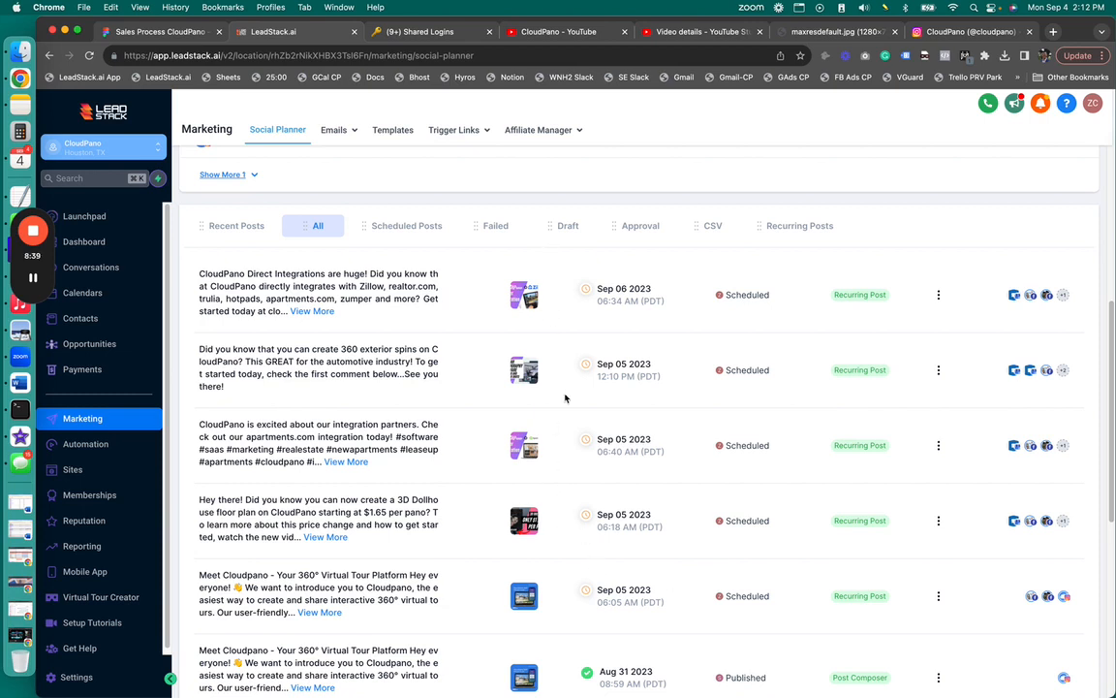
scroll(641, 386, up, 4)
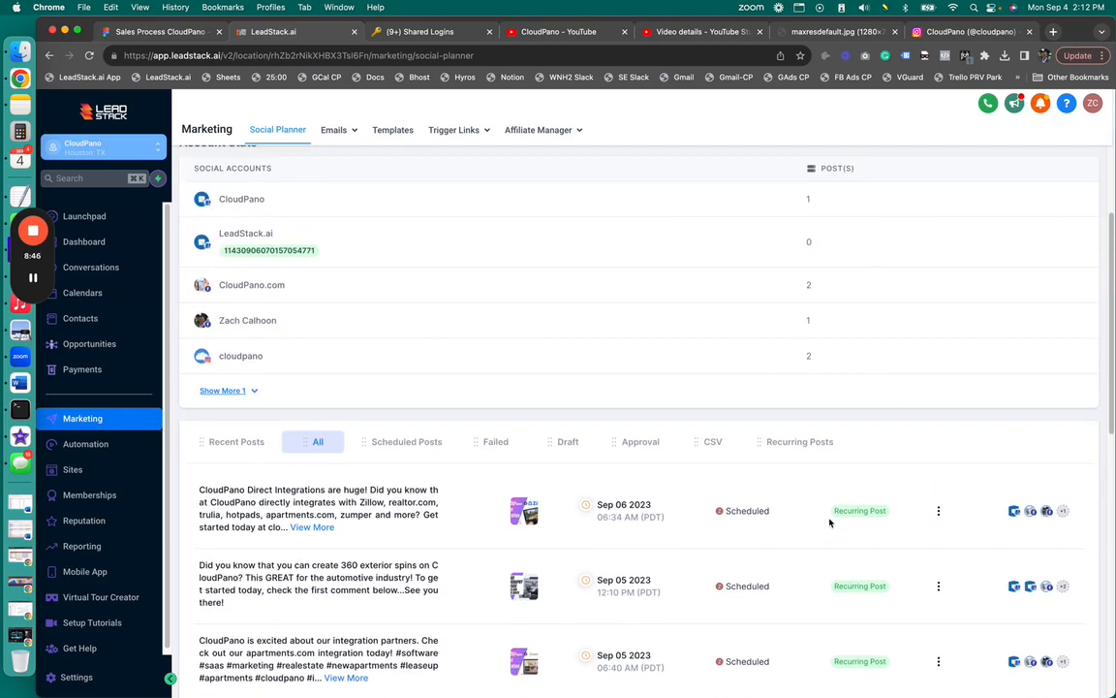
scroll(690, 581, down, 1)
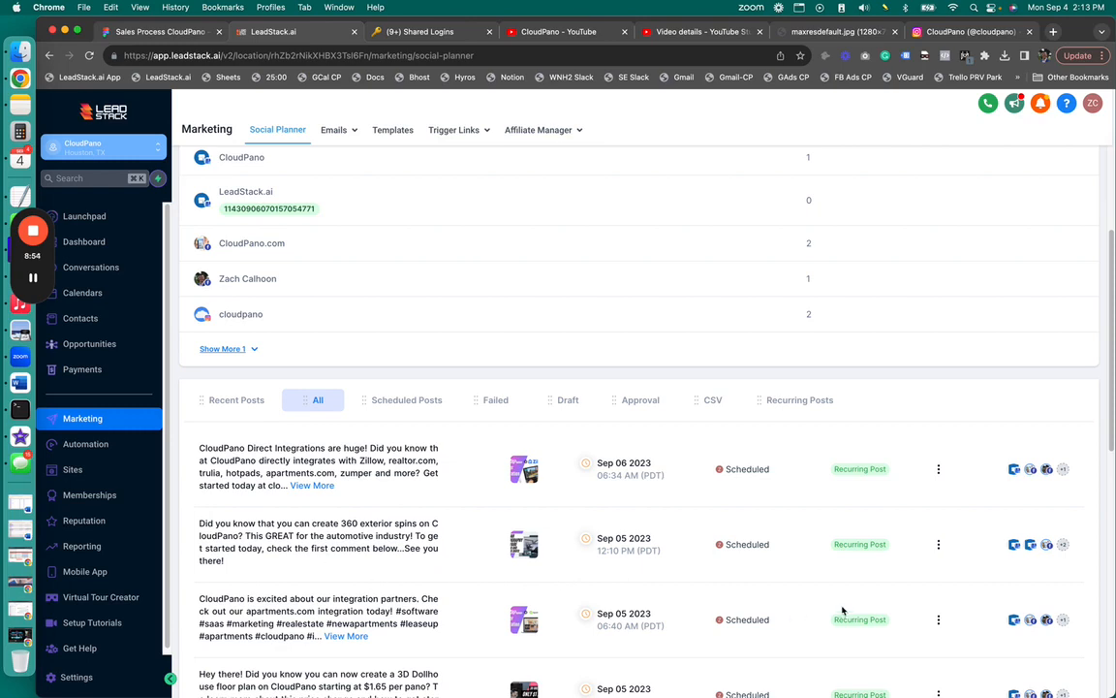
scroll(844, 581, up, 3)
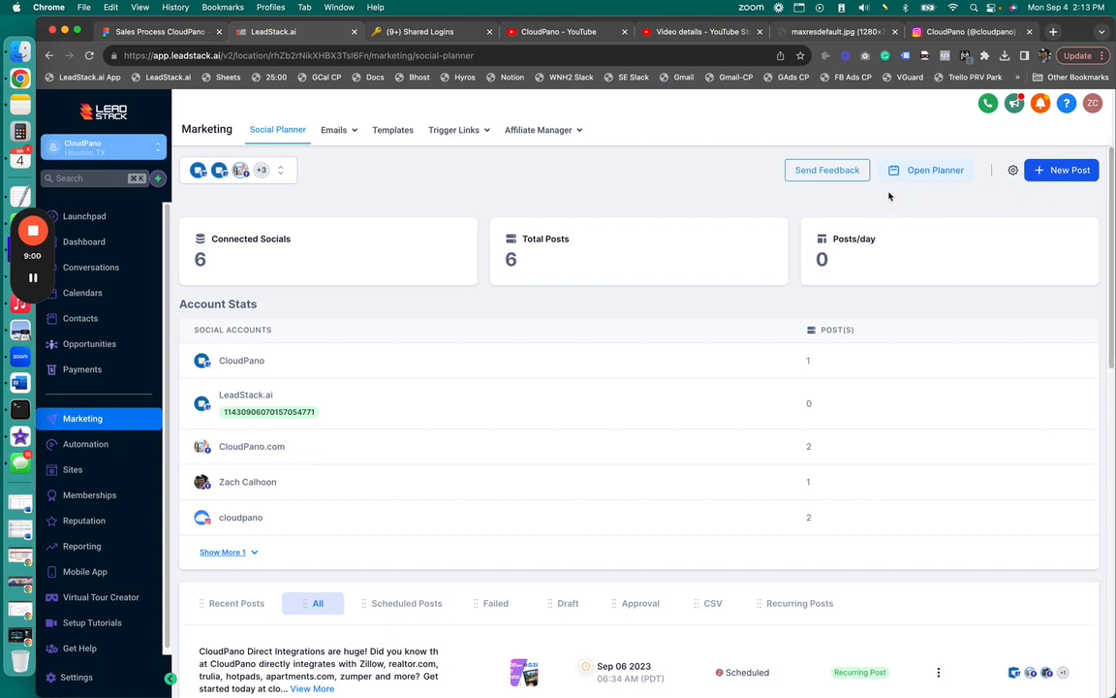
Open the planner calendar again and compare its week and month views
click(35, 278)
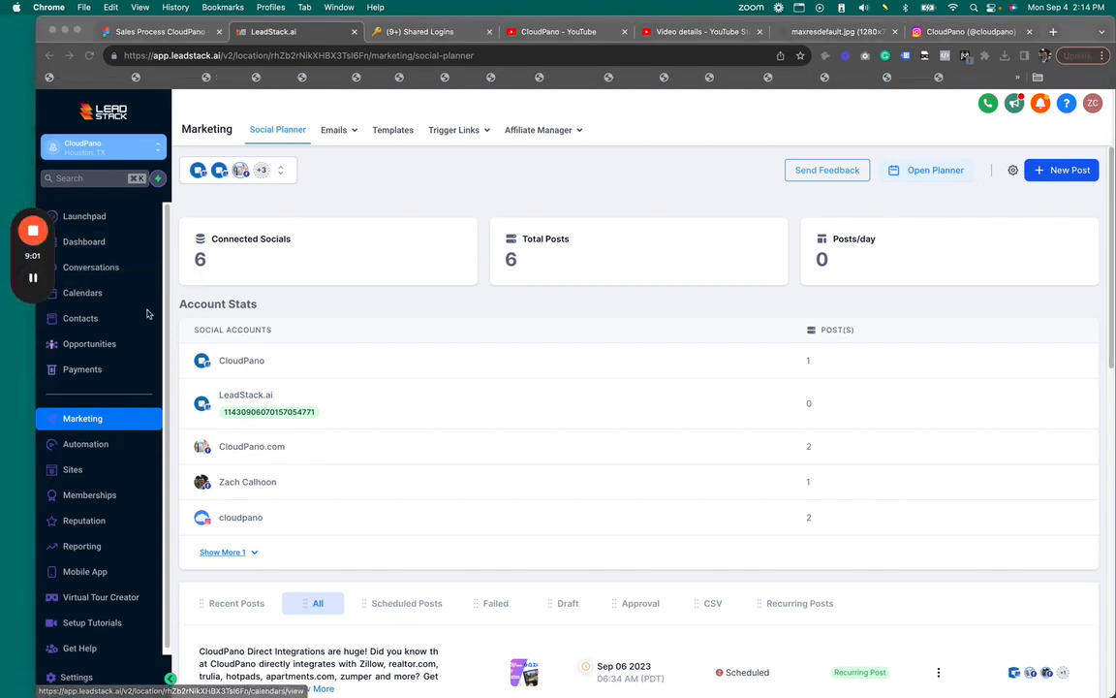
click(919, 176)
click(924, 172)
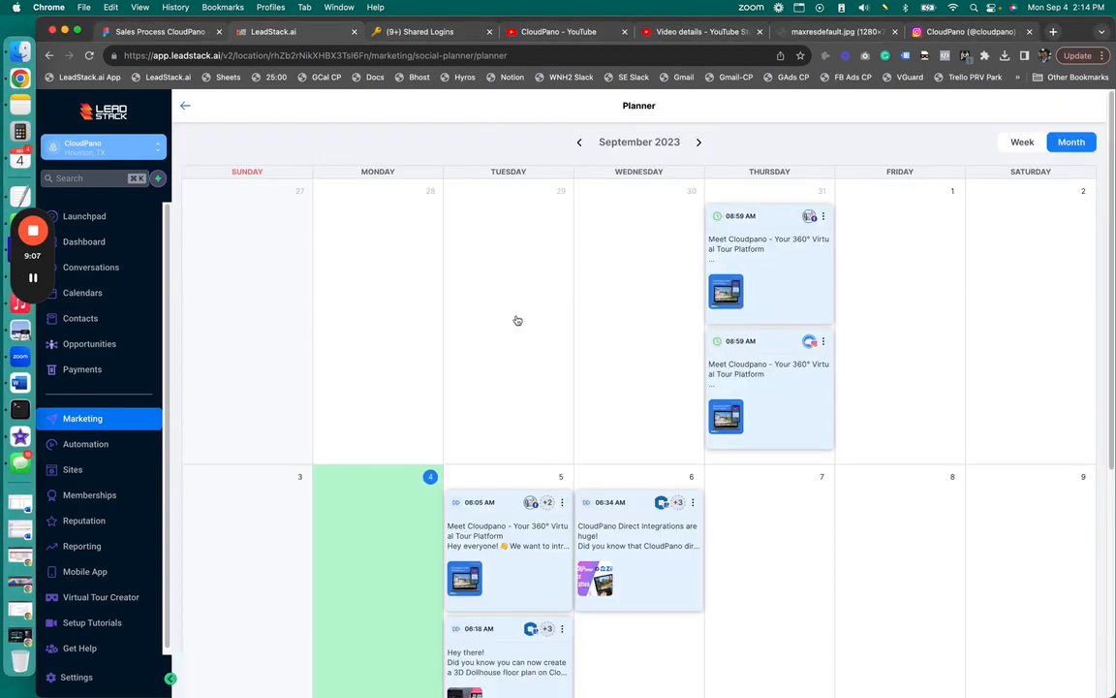
click(1019, 143)
click(1080, 142)
mouse_move(44, 297)
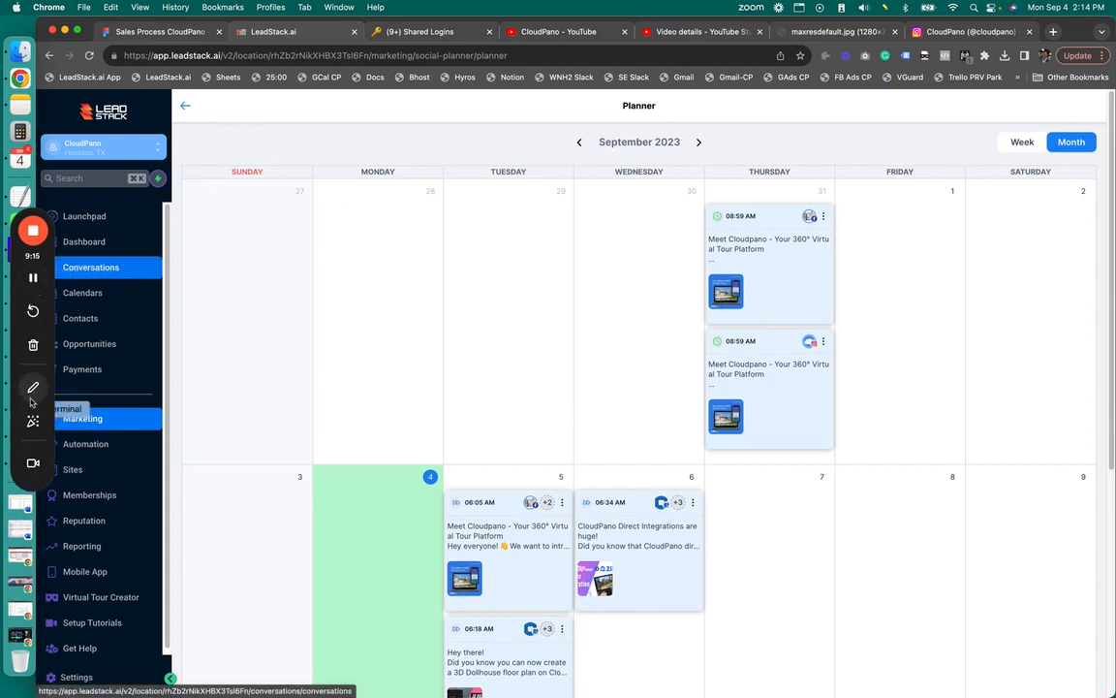
click(34, 392)
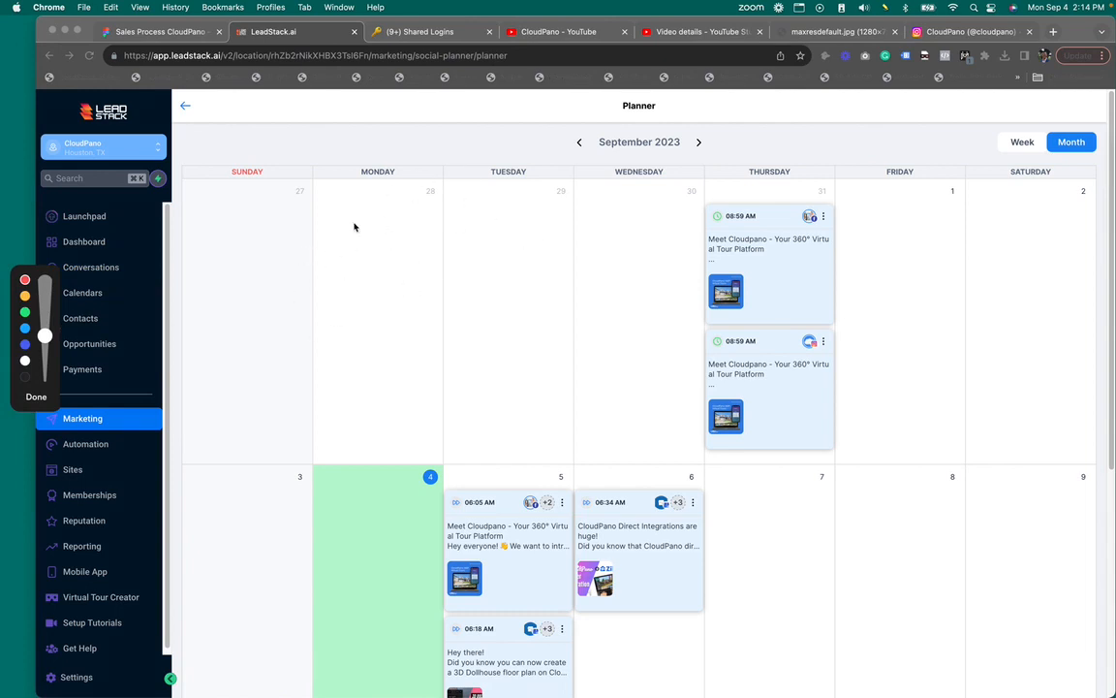
mouse_move(397, 225)
mouse_down()
mouse_move(335, 363)
mouse_move(368, 368)
mouse_up()
mouse_move(401, 224)
mouse_down()
mouse_move(501, 294)
mouse_move(540, 357)
mouse_move(565, 335)
mouse_up()
mouse_move(388, 147)
mouse_down()
mouse_move(403, 214)
mouse_move(395, 155)
mouse_move(398, 208)
mouse_move(409, 197)
mouse_up()
click(387, 182)
click(399, 178)
mouse_move(231, 315)
mouse_down()
mouse_move(236, 485)
mouse_move(403, 405)
mouse_move(221, 492)
mouse_up()
drag(291, 369, 298, 461)
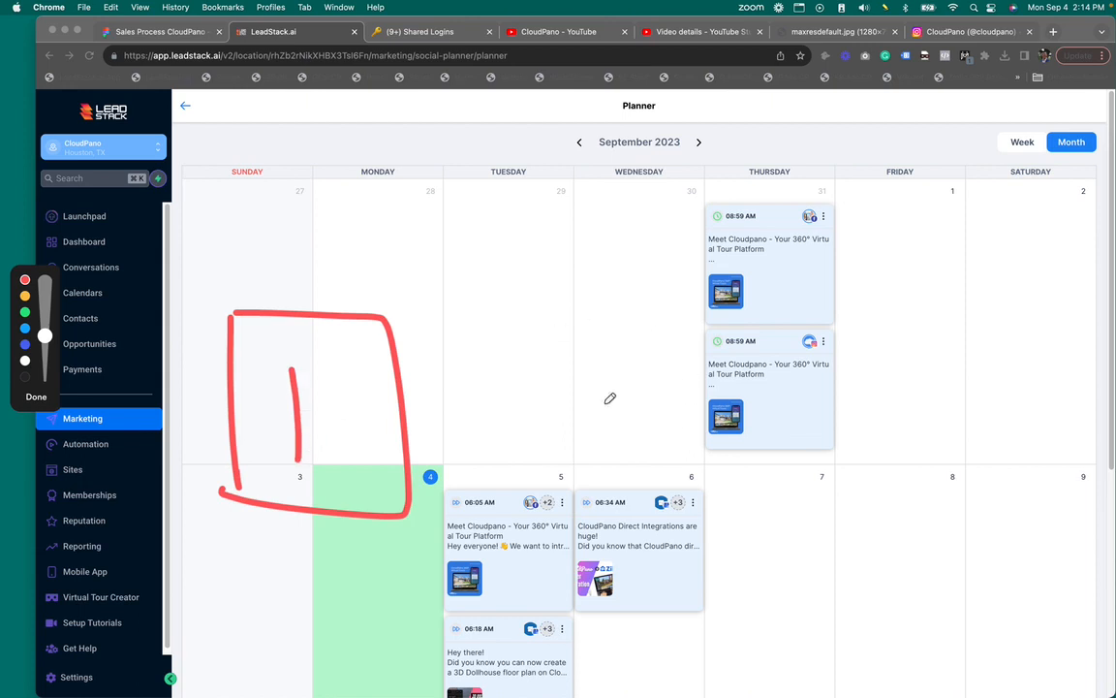
drag(570, 298, 551, 454)
mouse_move(571, 302)
mouse_down()
mouse_move(630, 429)
mouse_move(577, 438)
mouse_up()
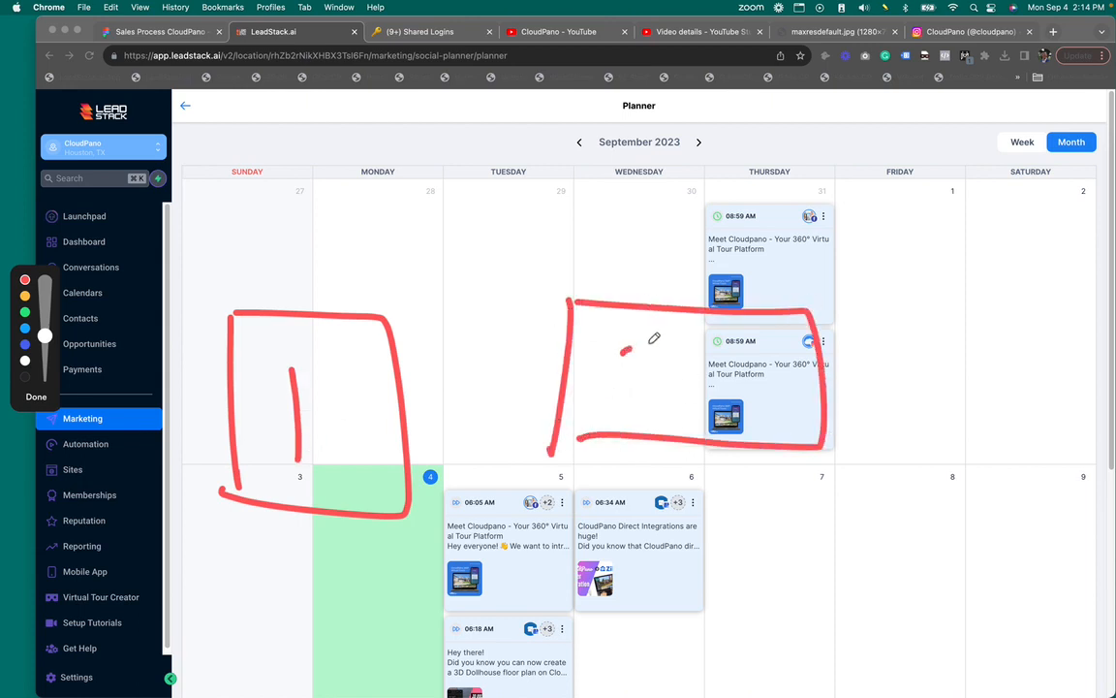
drag(621, 354, 729, 398)
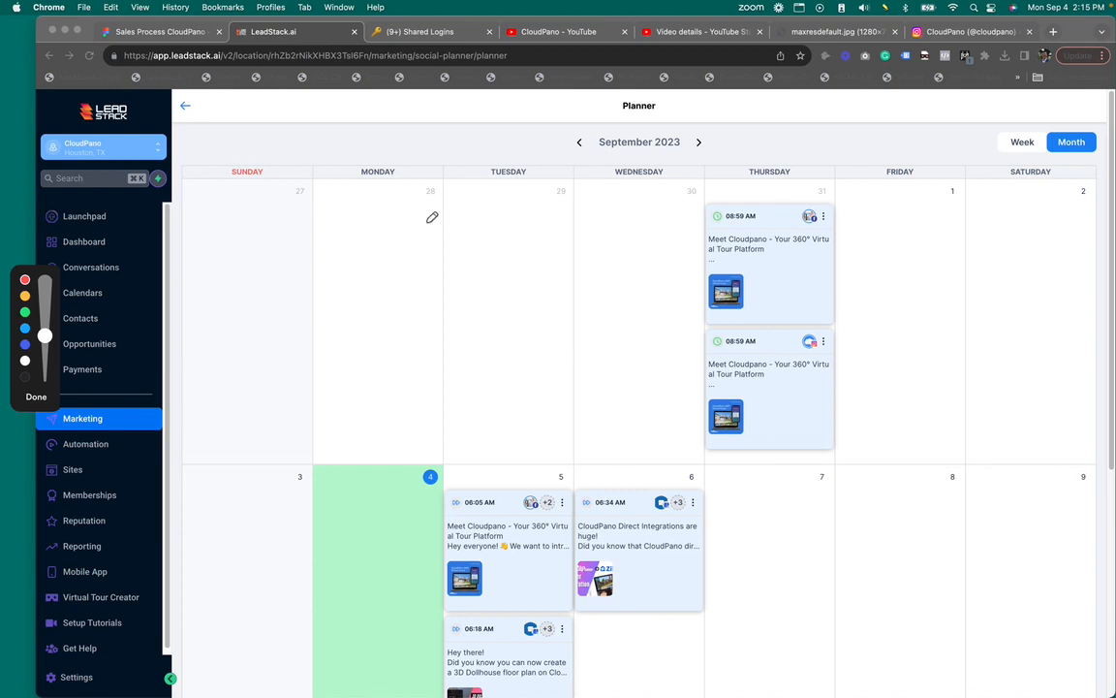
mouse_move(423, 224)
mouse_down()
mouse_move(474, 222)
mouse_move(471, 234)
mouse_up()
drag(517, 194, 560, 214)
mouse_move(530, 190)
mouse_down()
mouse_move(498, 228)
mouse_move(530, 230)
mouse_up()
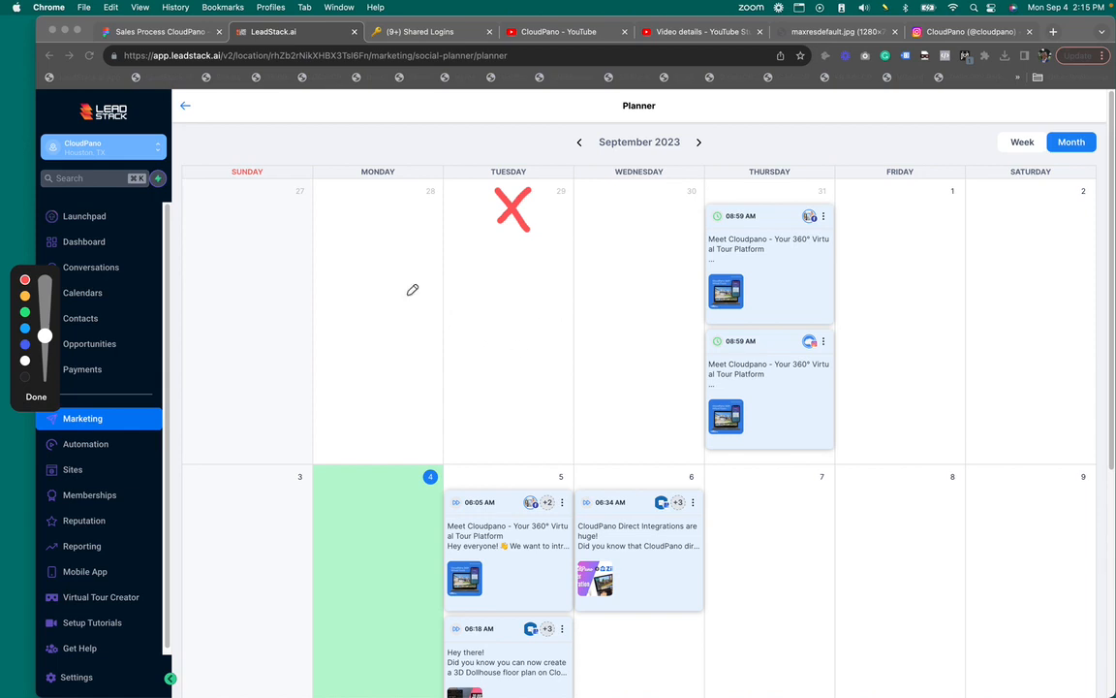
mouse_move(382, 289)
mouse_down()
mouse_move(449, 283)
mouse_move(433, 303)
mouse_up()
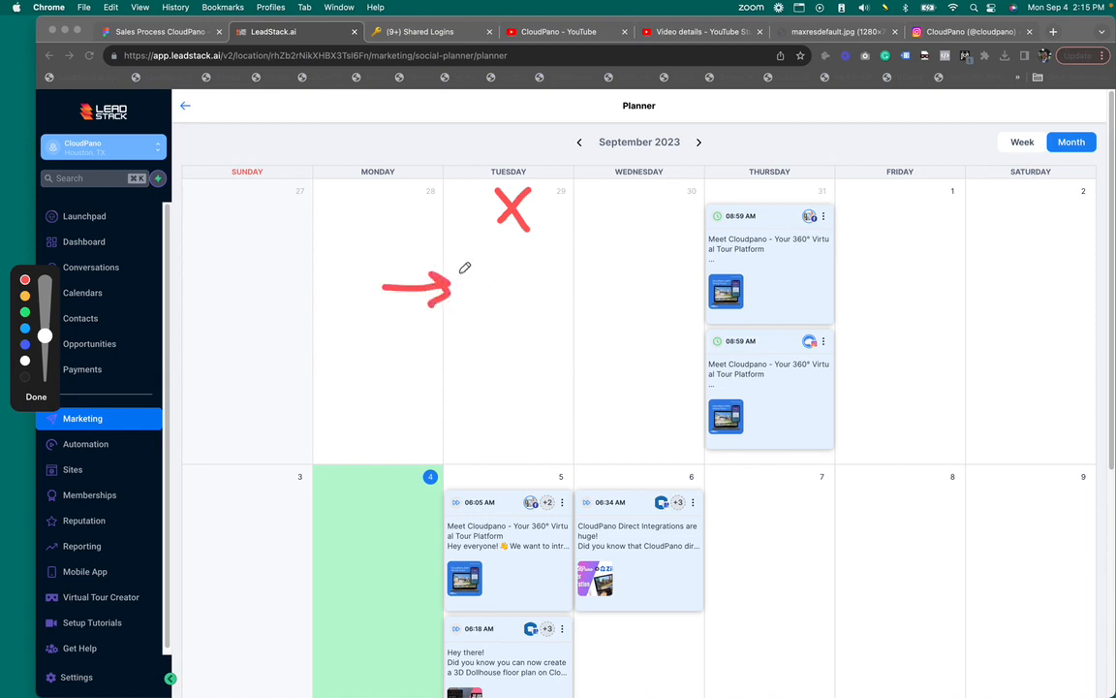
mouse_move(466, 262)
mouse_down()
mouse_move(481, 276)
mouse_move(468, 304)
mouse_up()
mouse_move(501, 269)
mouse_down()
mouse_move(521, 263)
mouse_move(497, 263)
mouse_up()
mouse_move(551, 262)
mouse_down()
mouse_move(565, 274)
mouse_move(548, 260)
mouse_up()
drag(429, 354, 586, 308)
mouse_move(499, 346)
mouse_down()
mouse_move(514, 367)
mouse_move(637, 344)
mouse_up()
drag(420, 419, 737, 393)
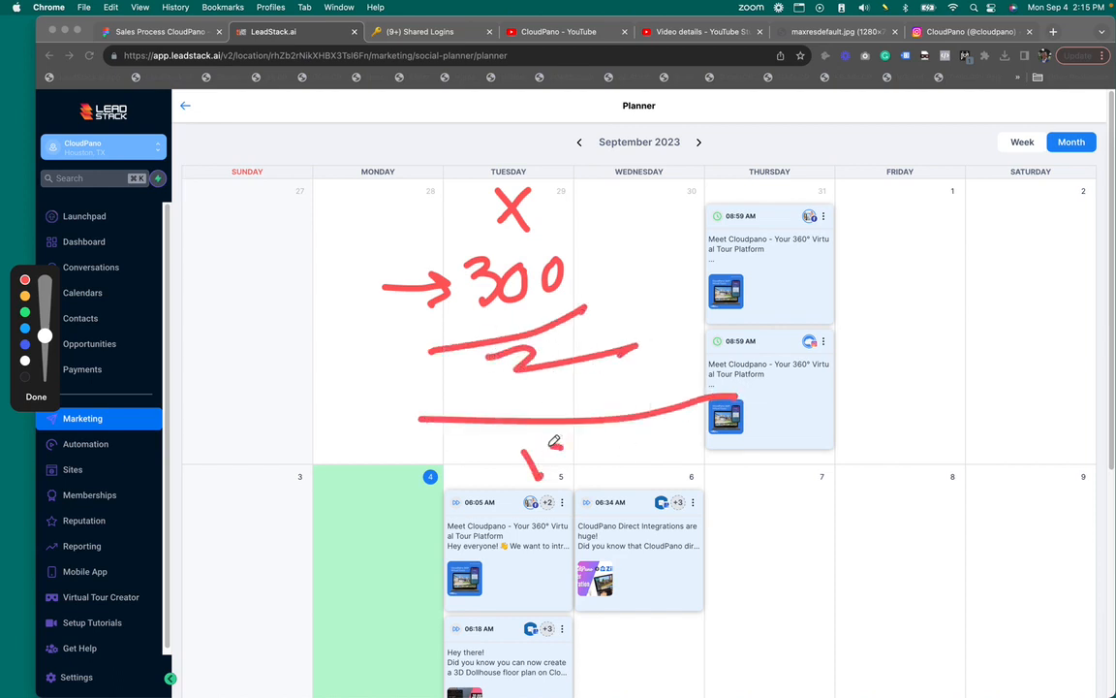
drag(529, 447, 534, 476)
mouse_move(566, 447)
mouse_down()
mouse_move(548, 475)
mouse_move(591, 445)
mouse_up()
mouse_move(493, 453)
mouse_down()
mouse_move(504, 452)
mouse_move(479, 477)
mouse_move(496, 483)
mouse_up()
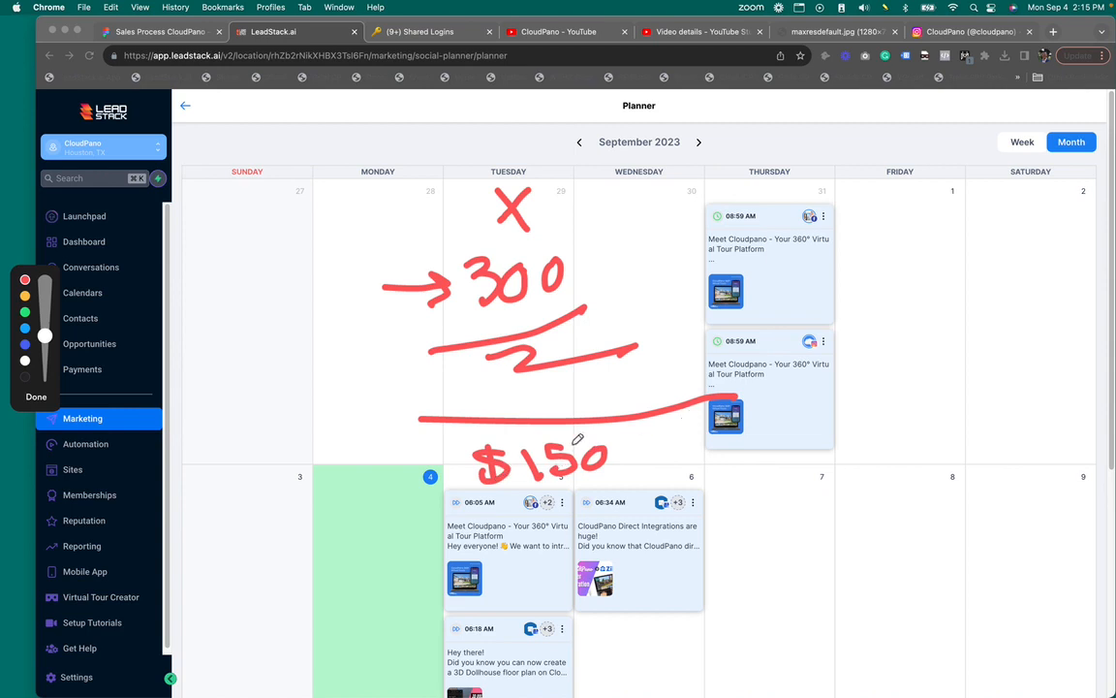
mouse_move(308, 332)
mouse_down()
mouse_move(306, 414)
mouse_move(347, 405)
mouse_up()
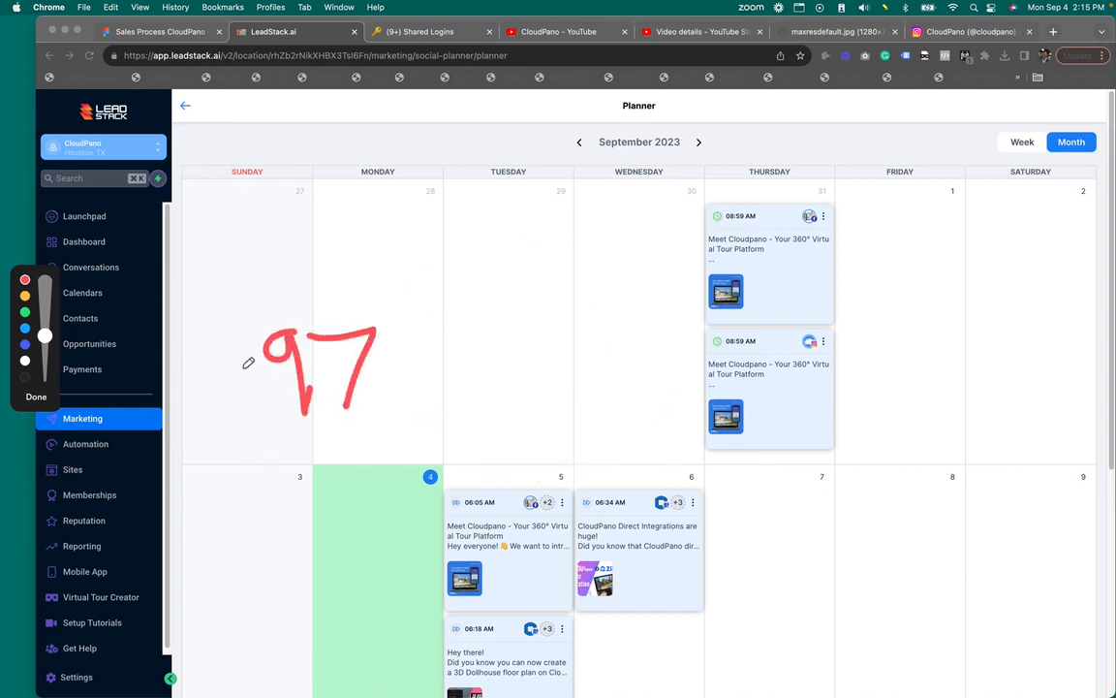
mouse_move(250, 347)
mouse_down()
mouse_move(211, 409)
mouse_move(229, 419)
mouse_up()
drag(390, 438, 447, 283)
drag(454, 367, 579, 358)
drag(556, 333, 558, 389)
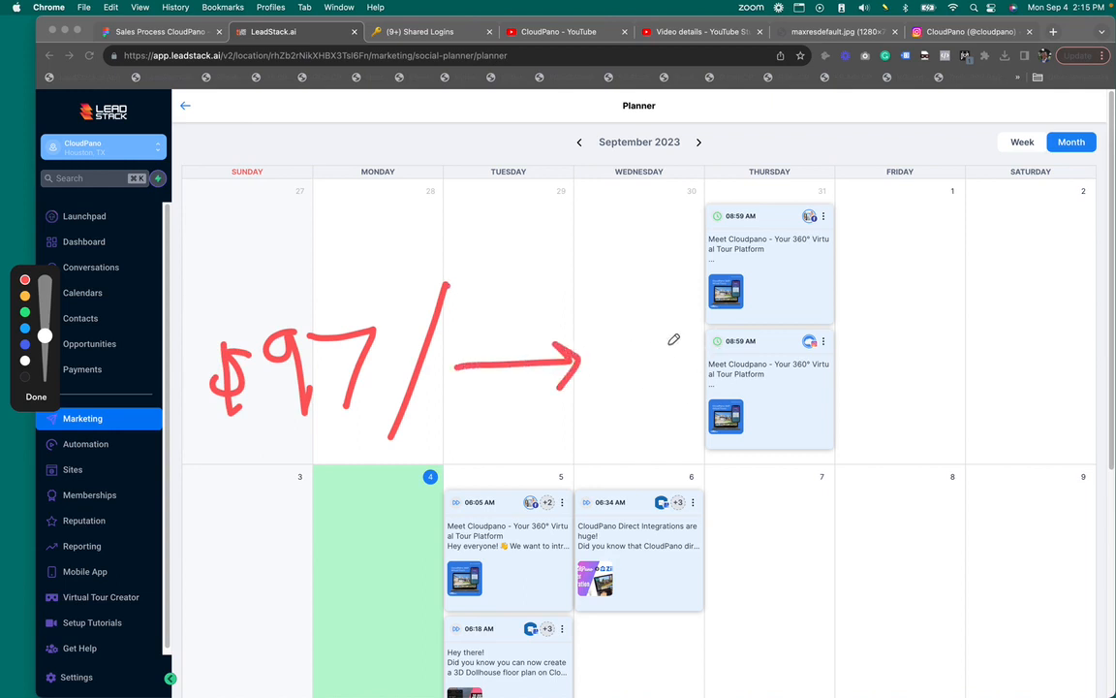
mouse_move(601, 332)
mouse_down()
mouse_move(559, 399)
mouse_move(643, 368)
mouse_move(623, 331)
mouse_up()
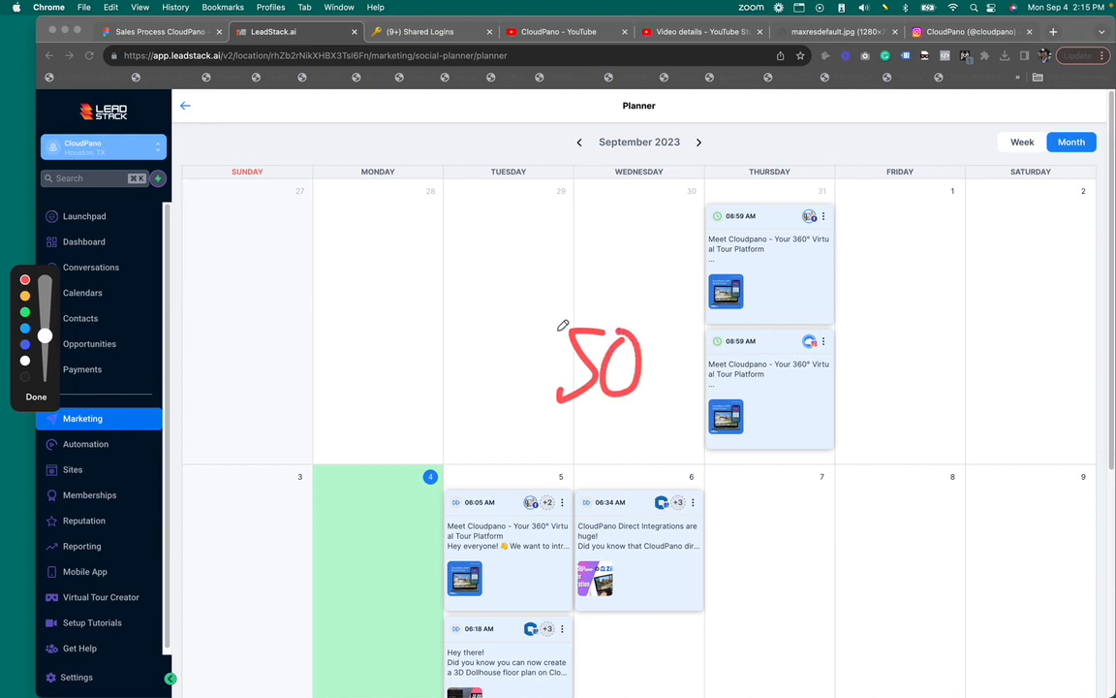
mouse_move(544, 335)
mouse_down()
mouse_move(505, 378)
mouse_move(525, 386)
mouse_up()
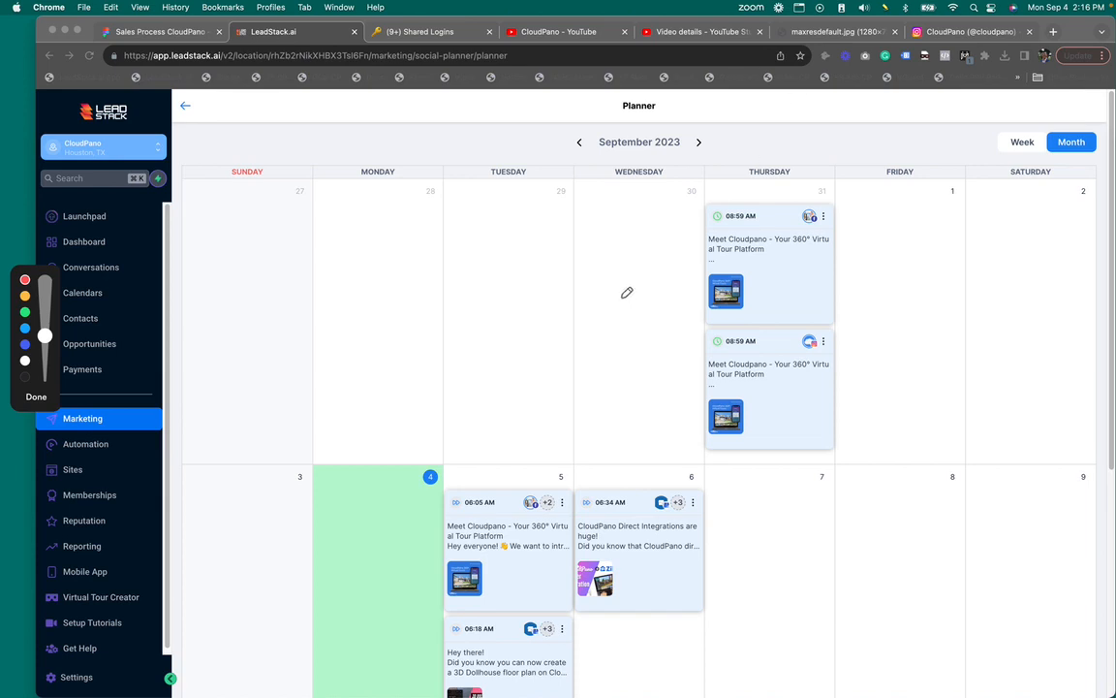
mouse_move(524, 244)
mouse_down()
mouse_move(653, 238)
mouse_move(645, 258)
mouse_up()
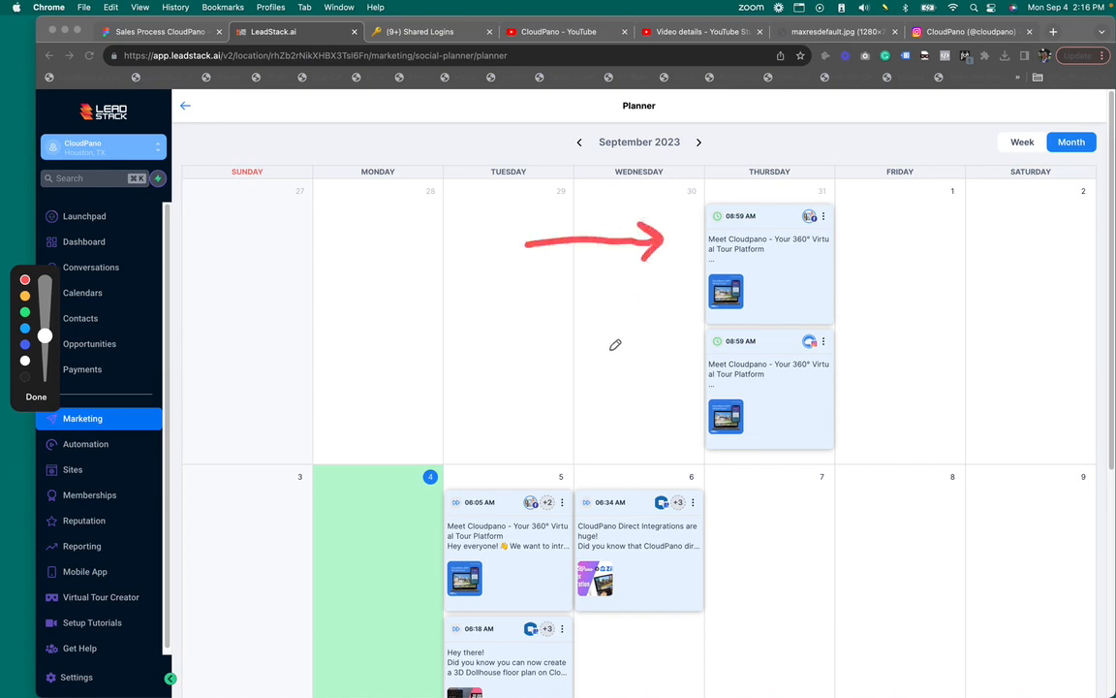
mouse_move(605, 351)
mouse_down()
mouse_move(694, 326)
mouse_move(682, 370)
mouse_up()
mouse_move(358, 474)
mouse_down()
mouse_move(441, 513)
mouse_move(427, 554)
mouse_up()
drag(633, 427, 640, 508)
drag(621, 489, 640, 508)
drag(640, 508, 659, 483)
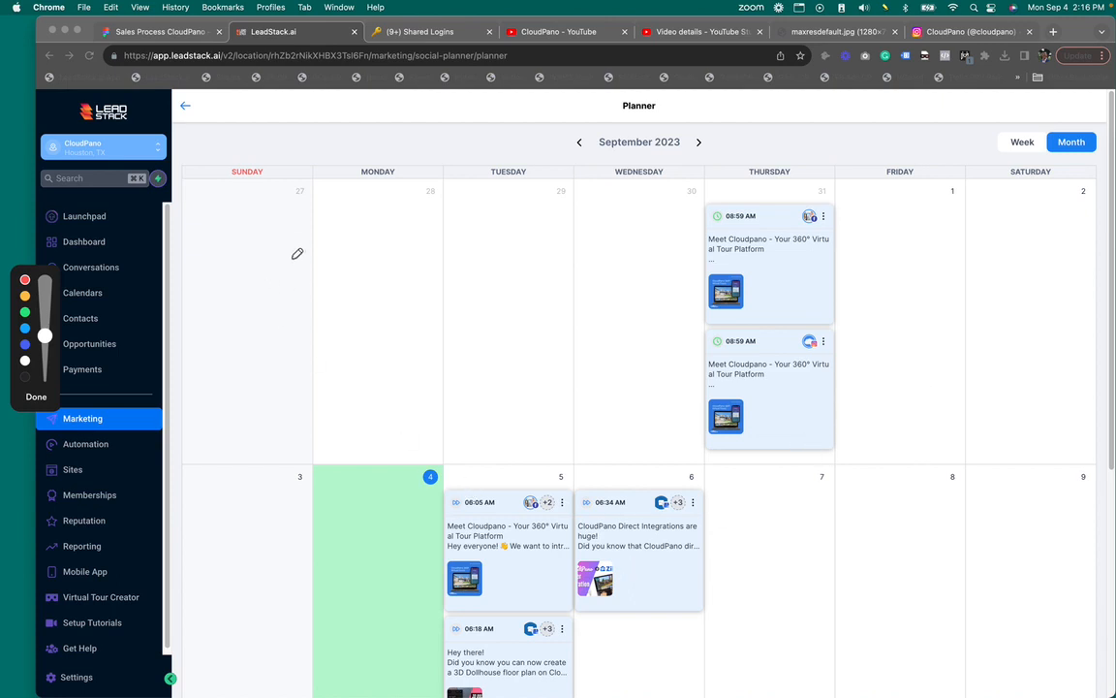
drag(273, 214, 274, 258)
drag(310, 213, 316, 220)
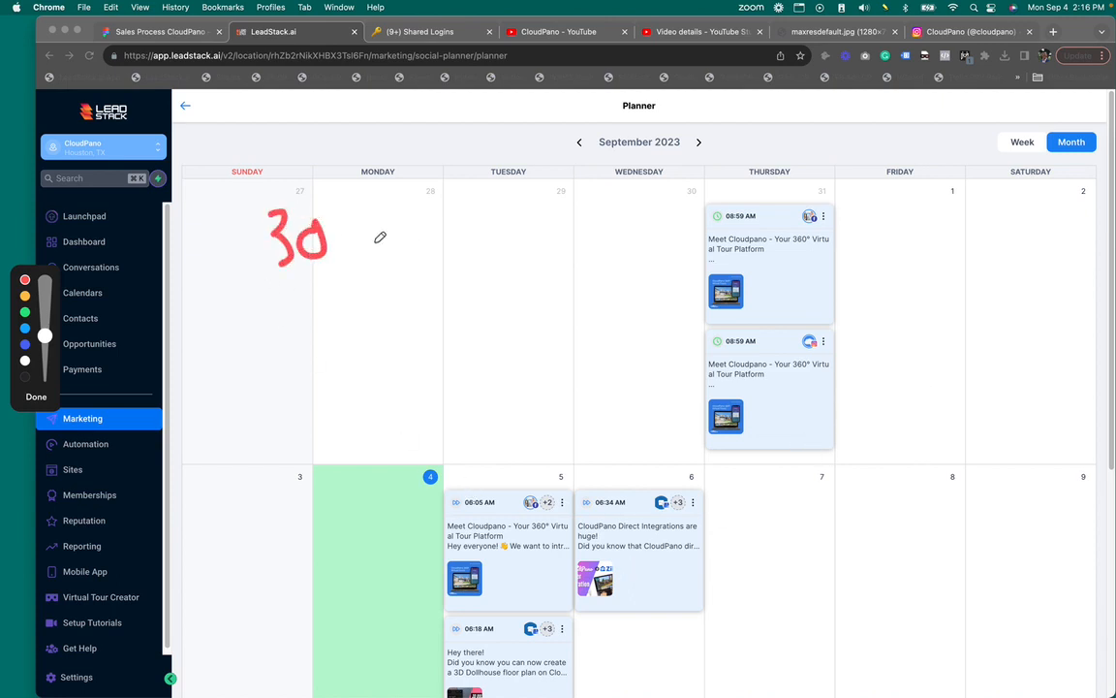
mouse_move(406, 219)
mouse_down()
mouse_move(410, 252)
mouse_move(385, 337)
mouse_up()
drag(415, 288, 410, 291)
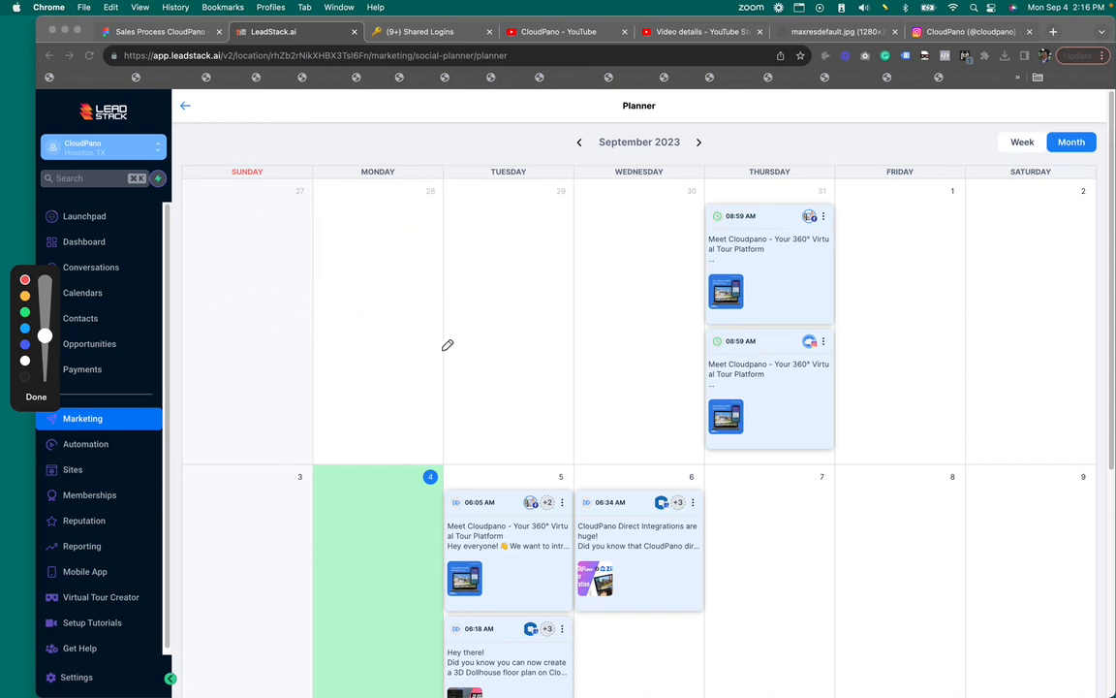
drag(287, 236, 296, 310)
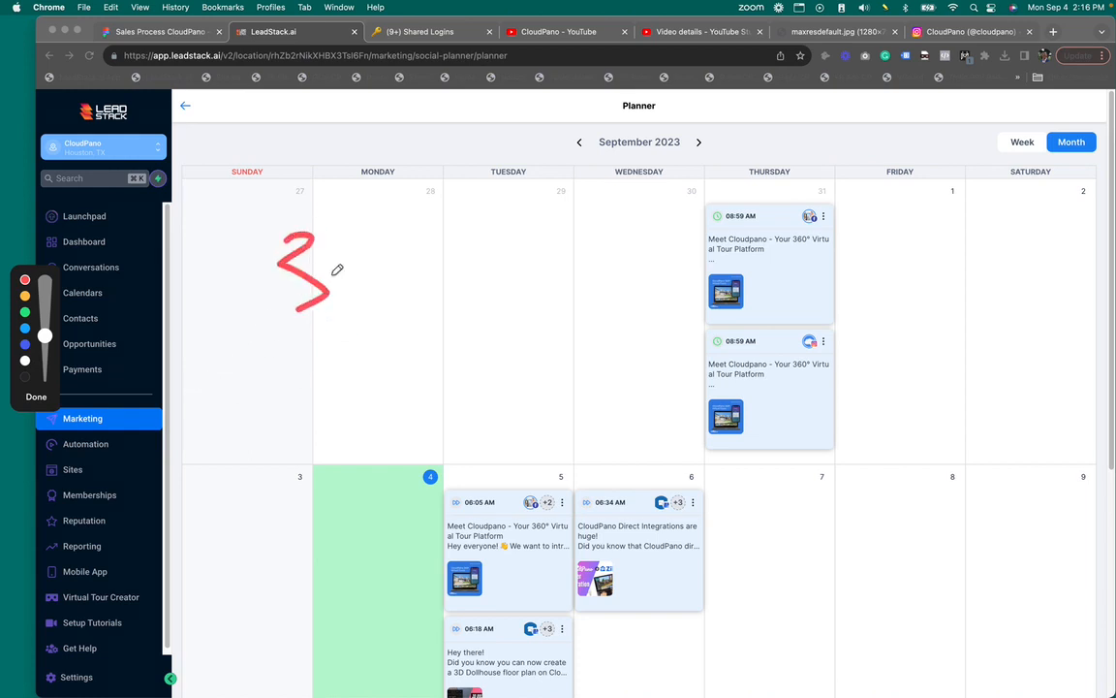
drag(355, 254, 373, 255)
drag(443, 221, 398, 347)
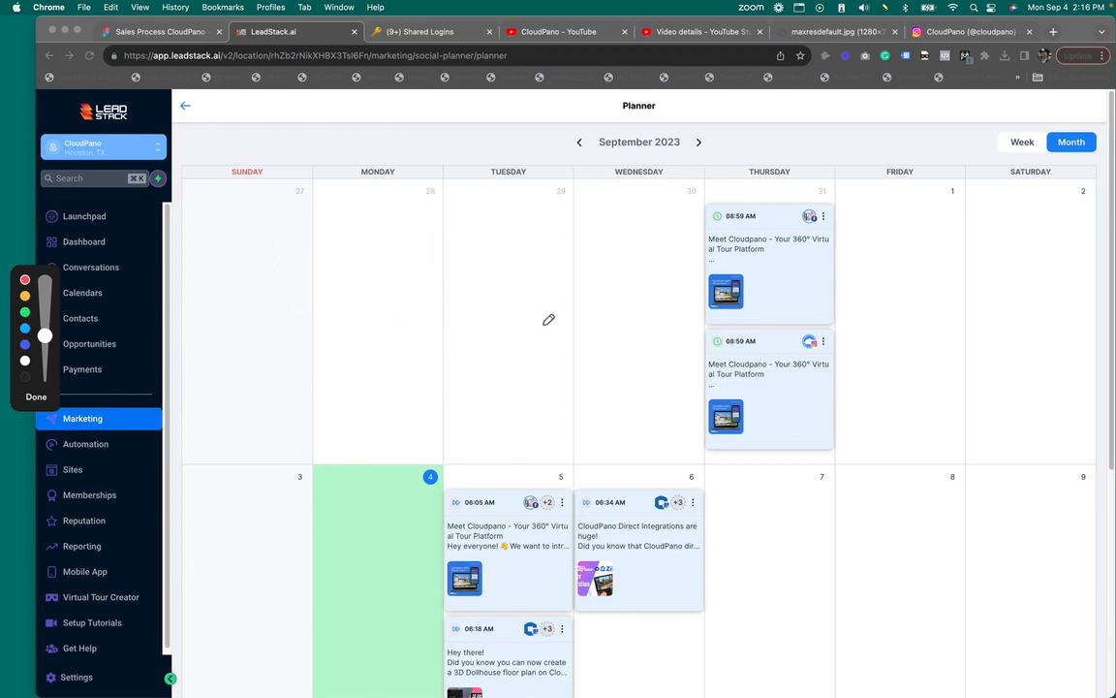
mouse_move(423, 202)
mouse_down()
mouse_move(226, 349)
mouse_move(252, 339)
mouse_up()
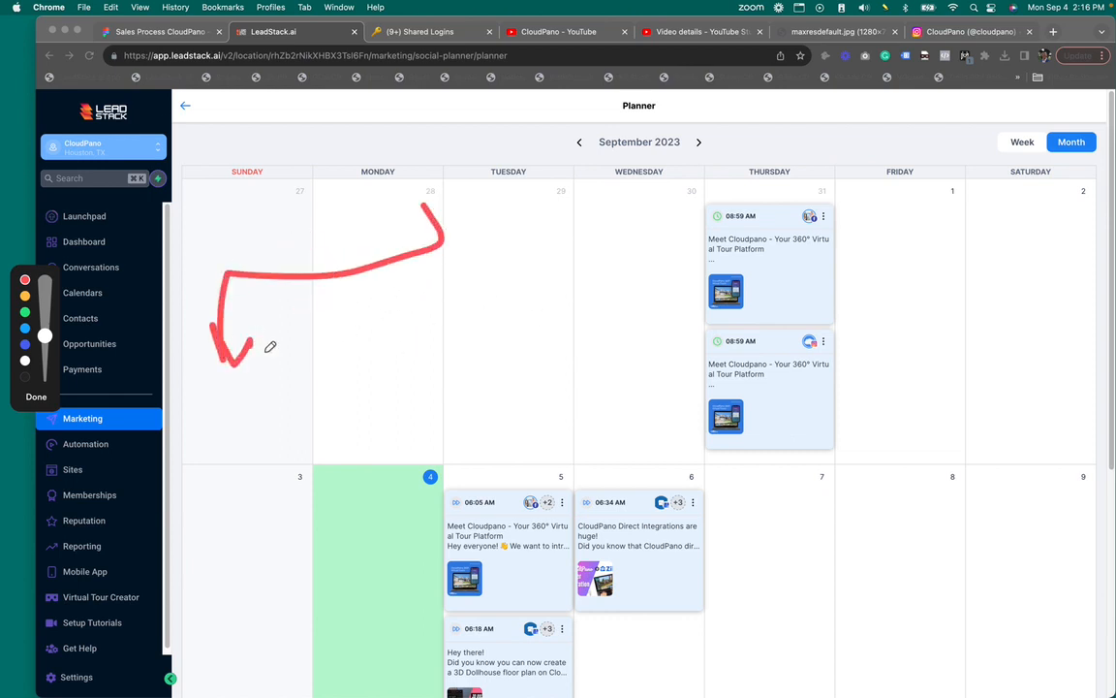
mouse_move(455, 249)
mouse_down()
mouse_move(444, 383)
mouse_move(632, 268)
mouse_move(669, 376)
mouse_up()
drag(225, 392, 221, 451)
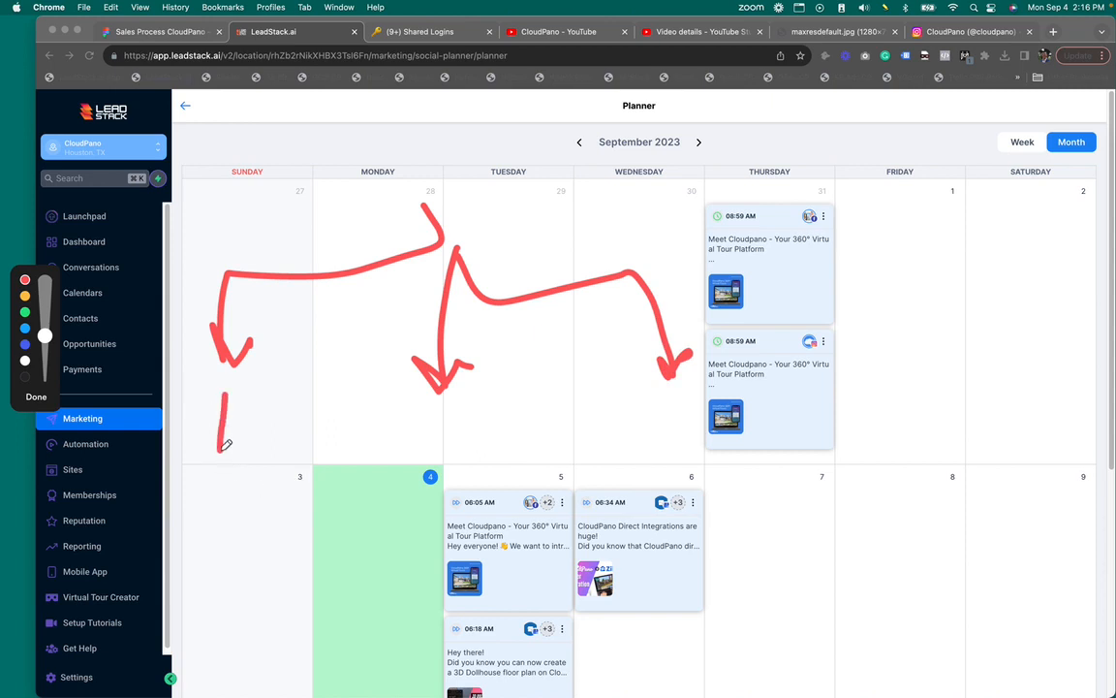
drag(432, 421, 405, 459)
drag(620, 417, 624, 455)
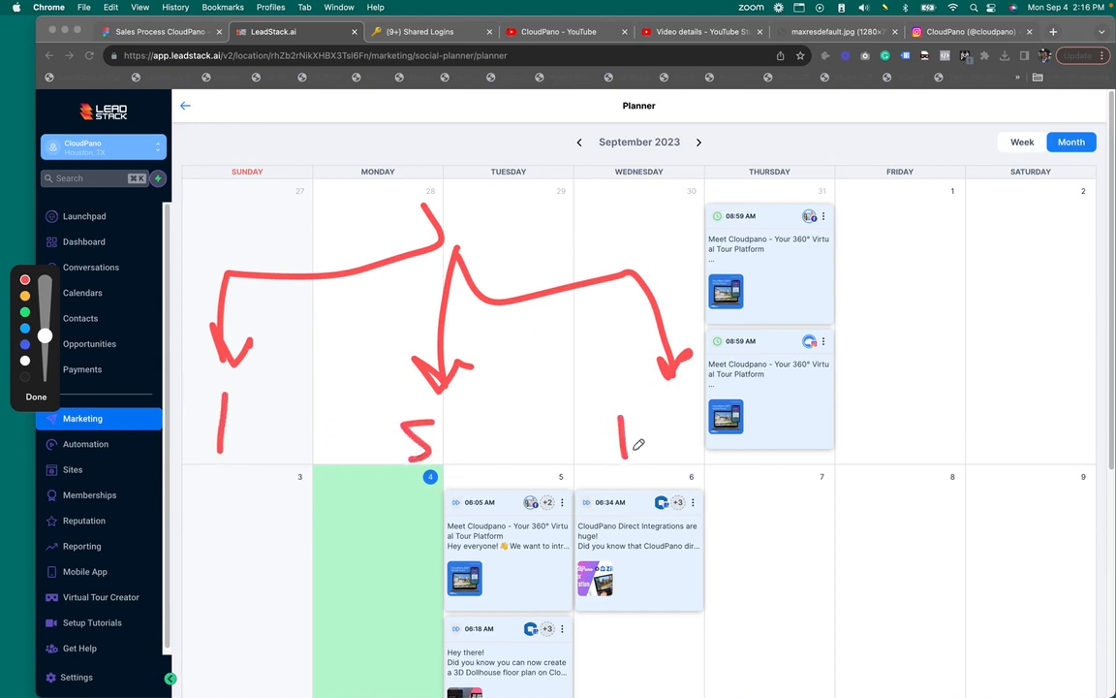
drag(667, 423, 672, 437)
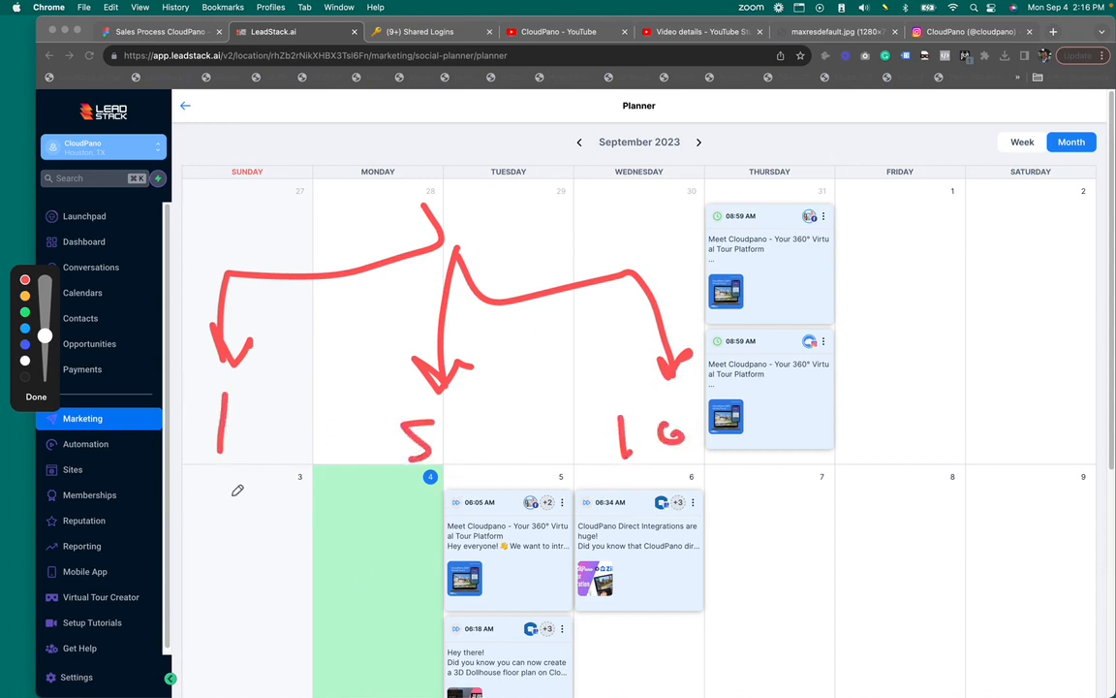
click(209, 519)
click(398, 503)
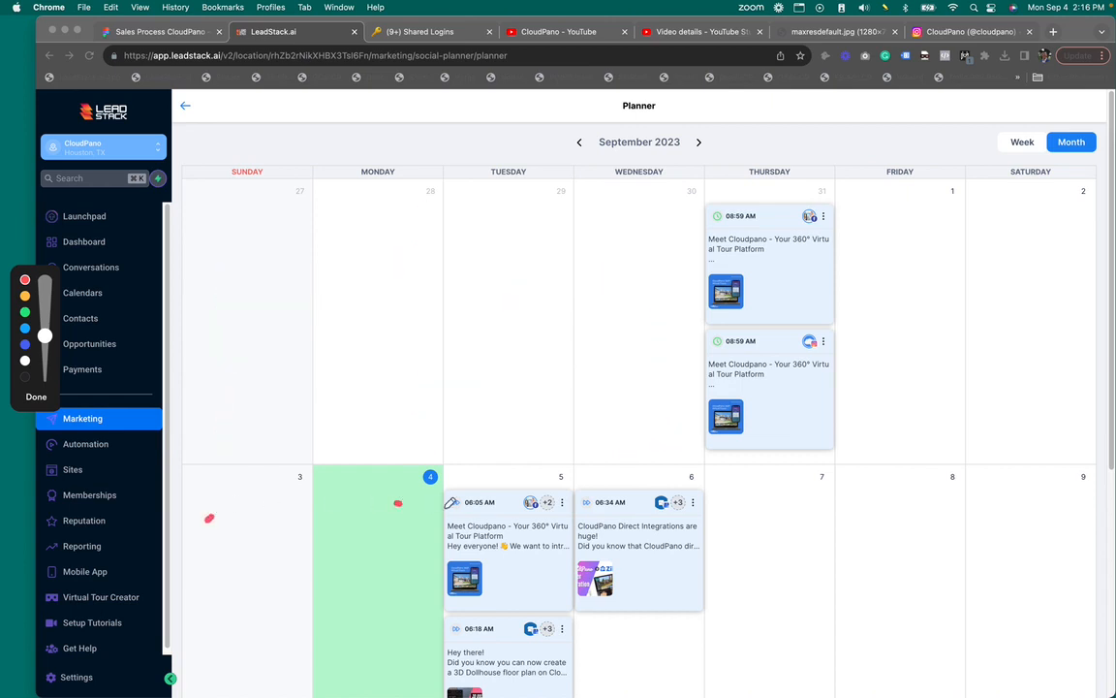
click(644, 489)
click(27, 395)
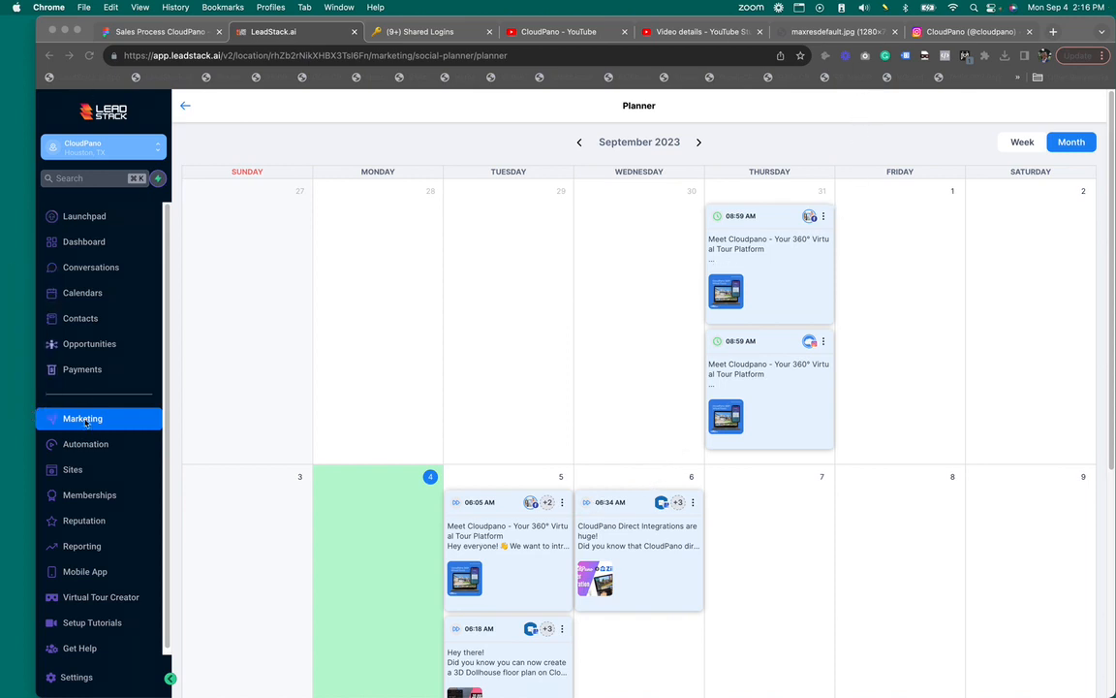
Leave the planner calendar and open the library of social planner templates for a new post
click(186, 106)
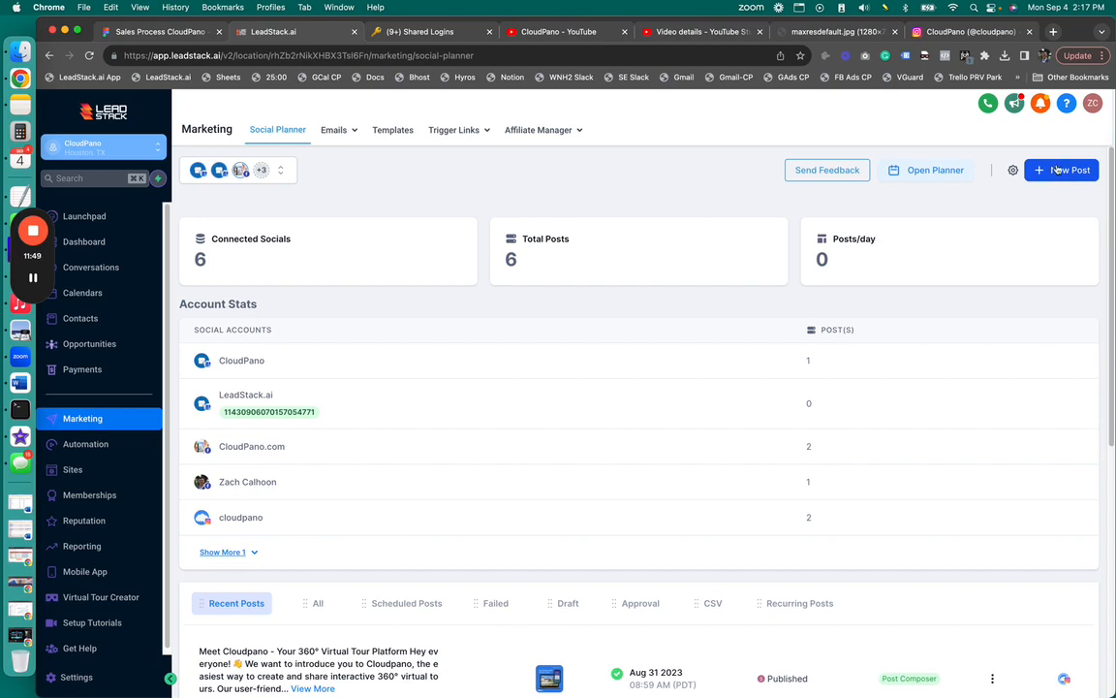
click(1061, 170)
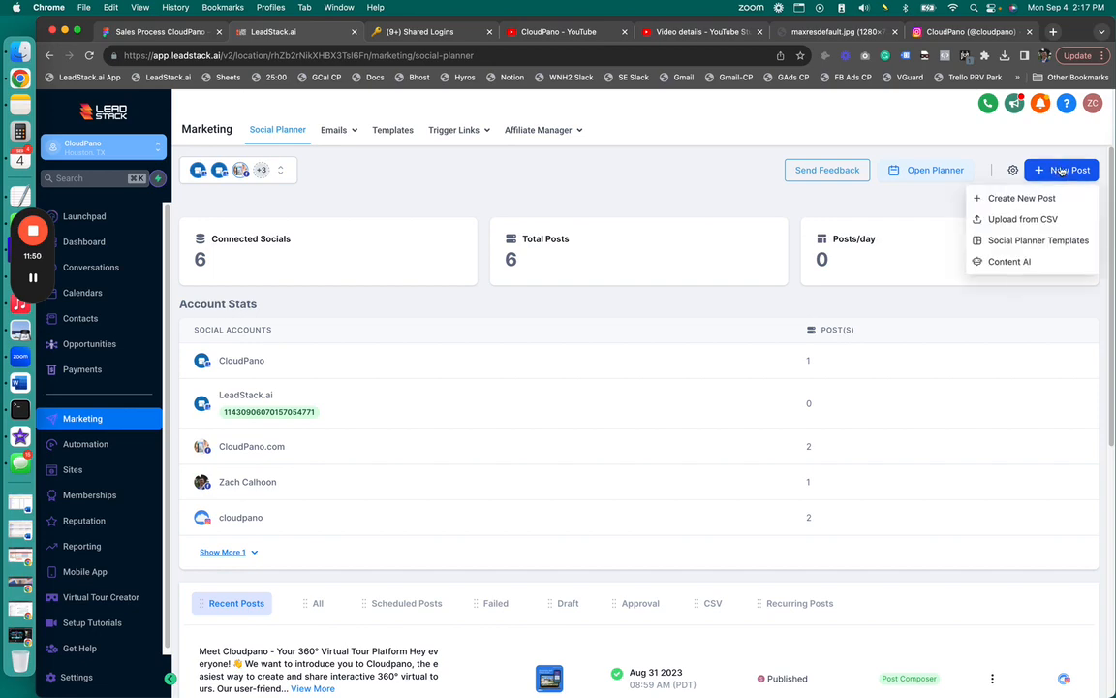
click(1044, 242)
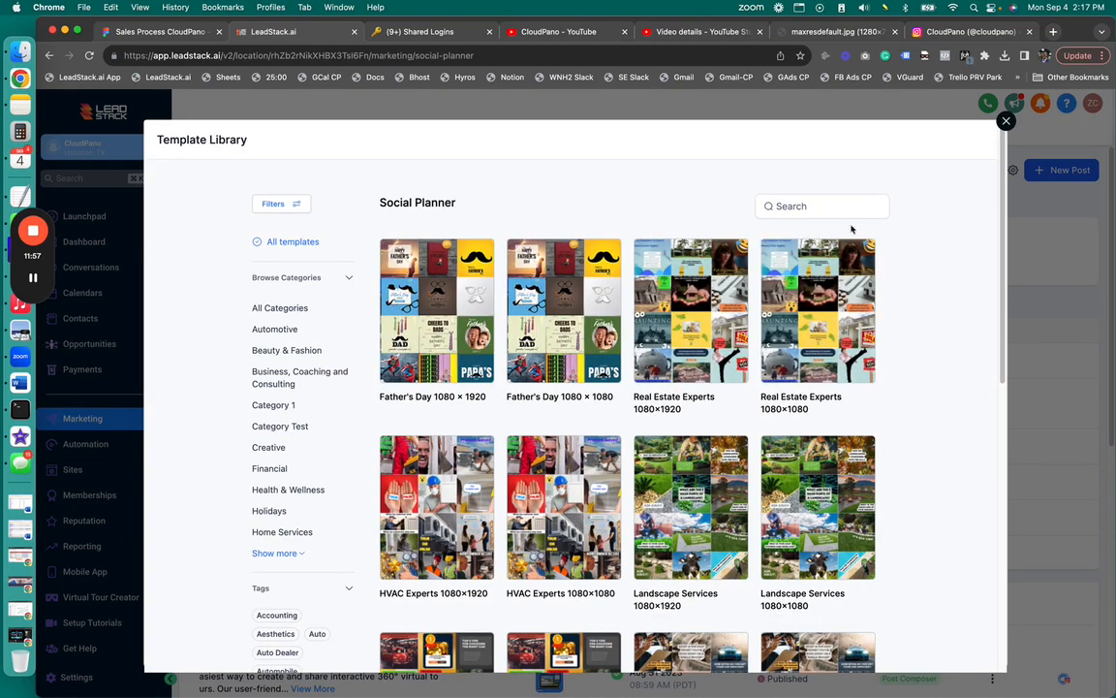
Expand the template categories and filter the library to the Real Estate category
click(813, 202)
scroll(294, 548, down, 2)
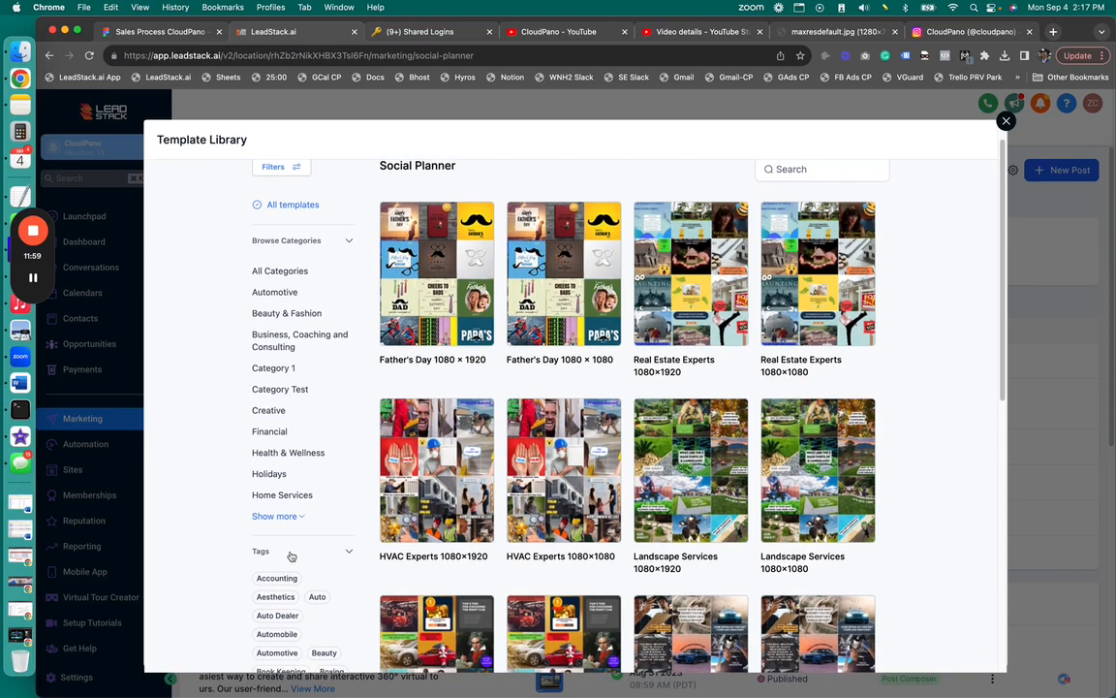
click(291, 518)
scroll(291, 523, down, 5)
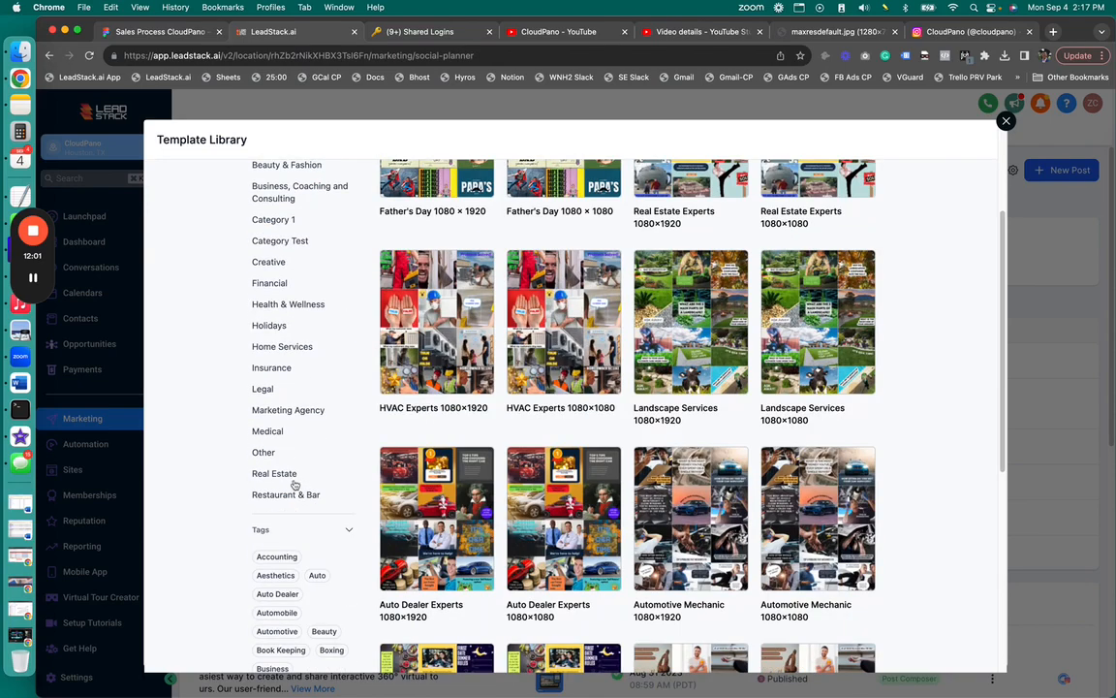
click(284, 474)
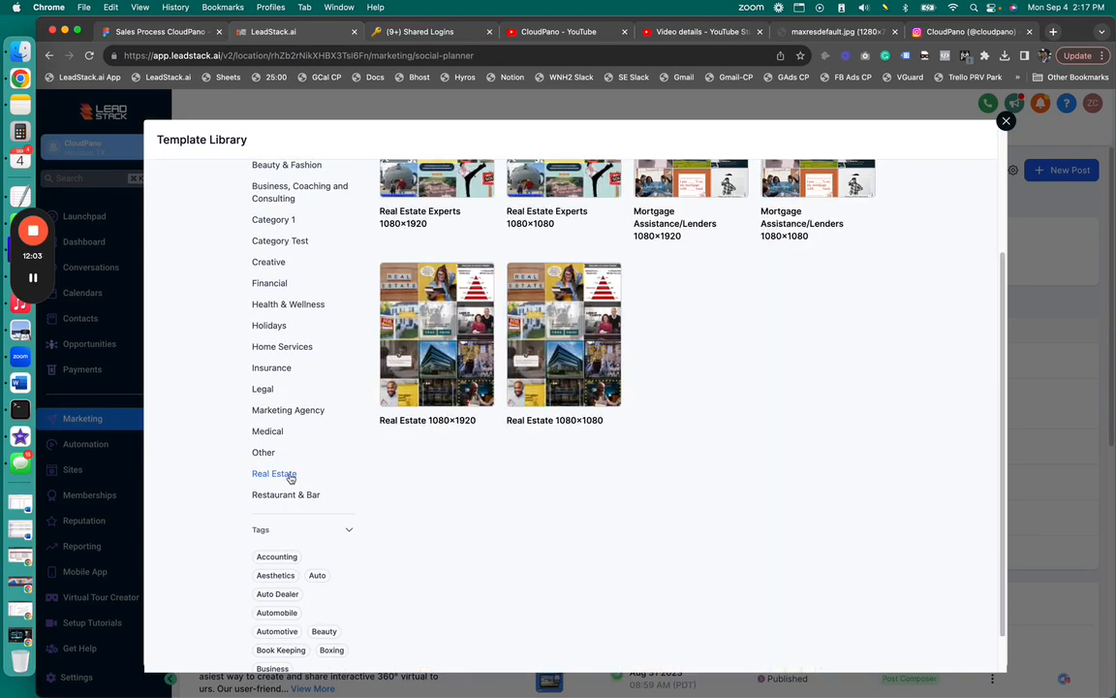
scroll(715, 416, up, 5)
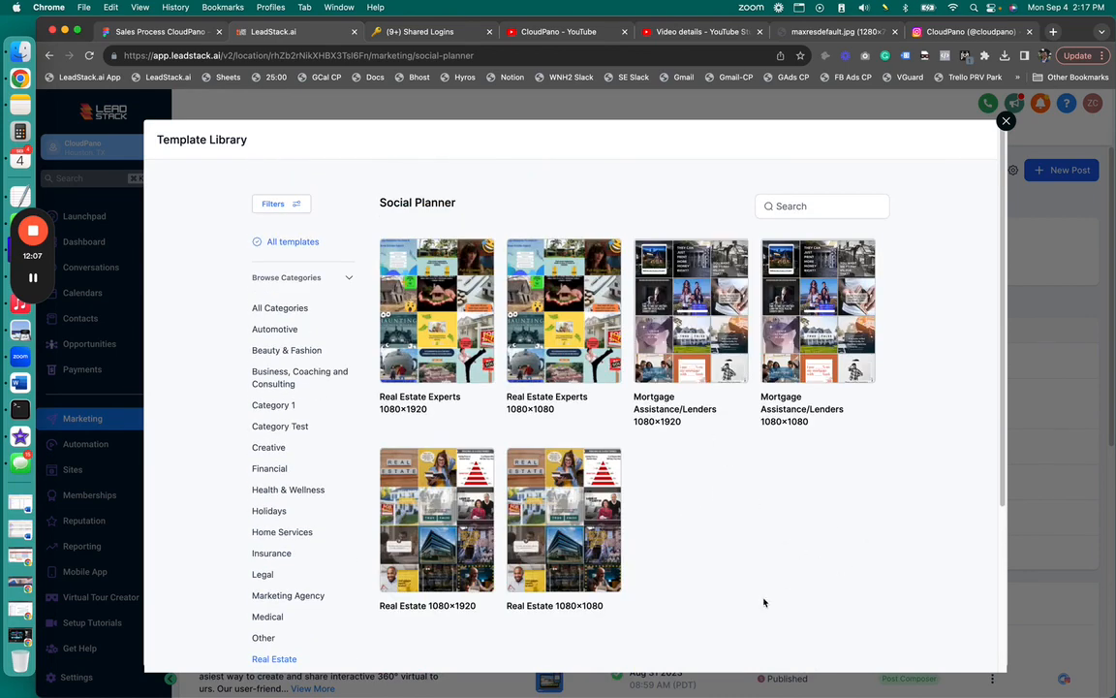
Preview the Real Estate 1080×1080 template, look through its posts, and return to the template library
mouse_move(616, 531)
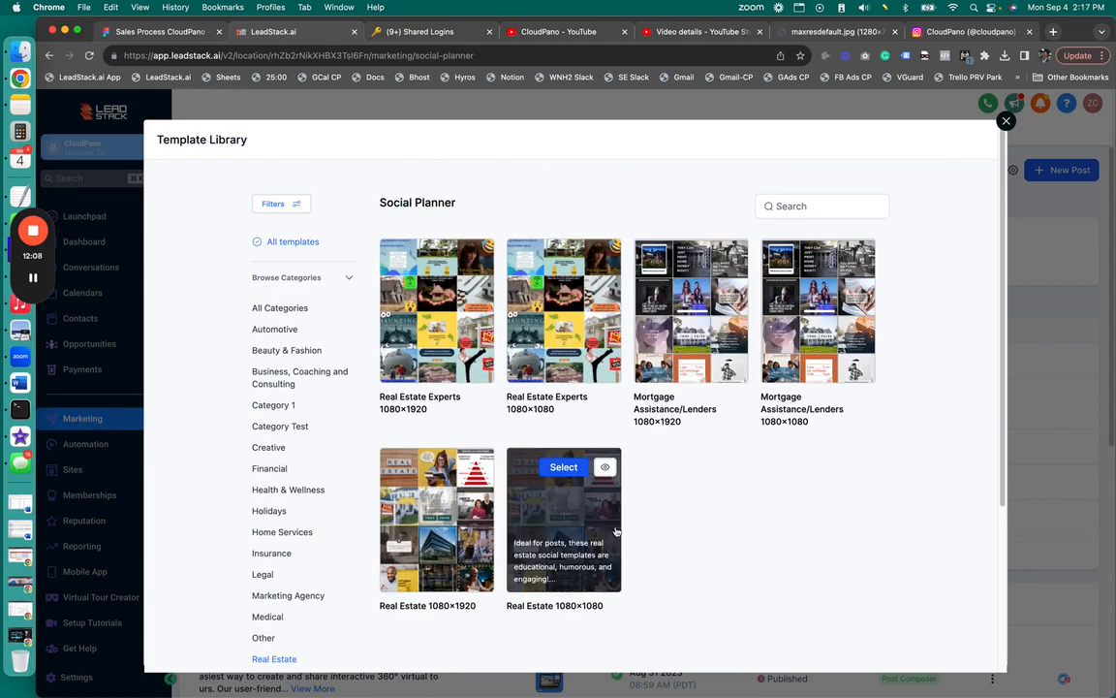
click(606, 468)
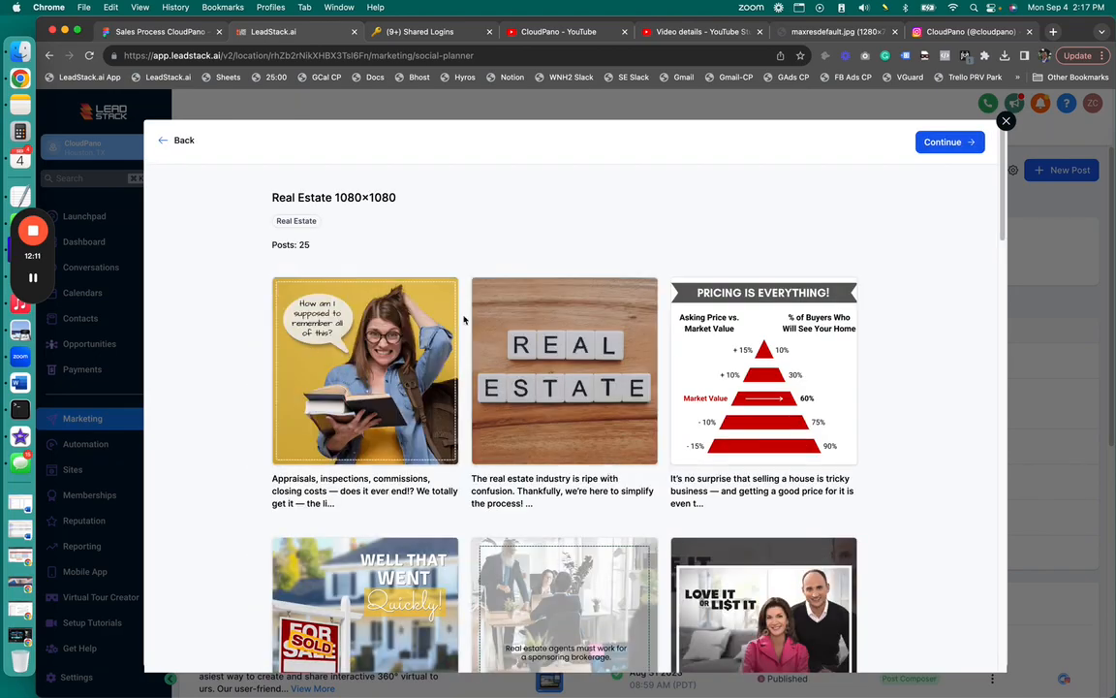
scroll(464, 320, down, 15)
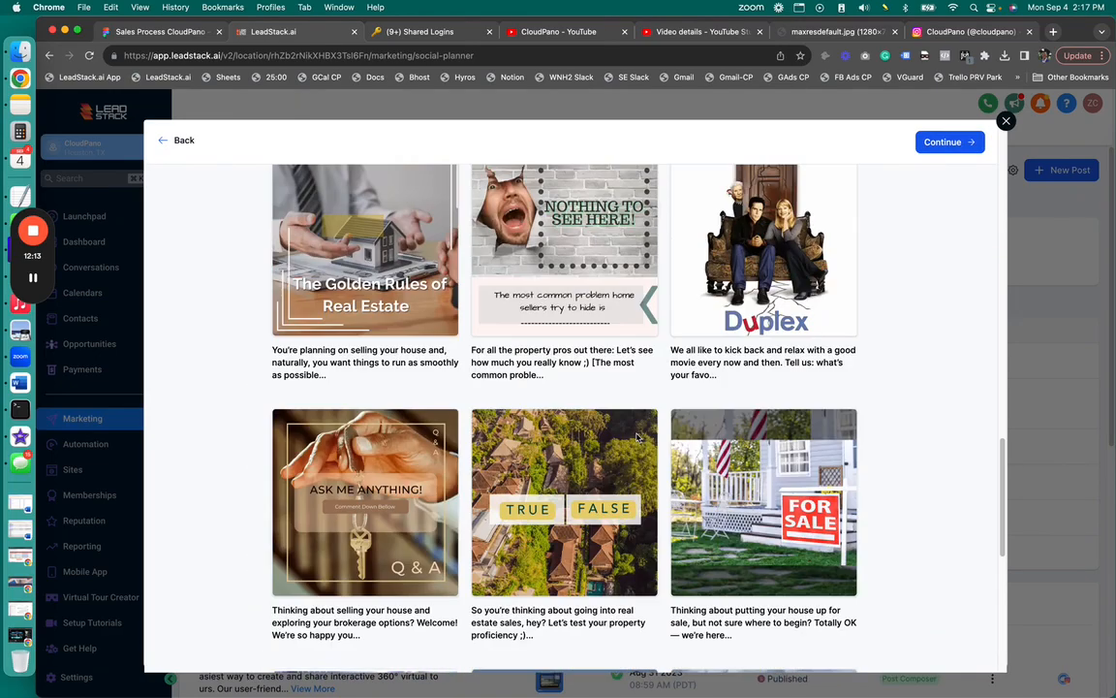
scroll(637, 438, down, 2)
scroll(635, 441, up, 5)
scroll(633, 446, down, 10)
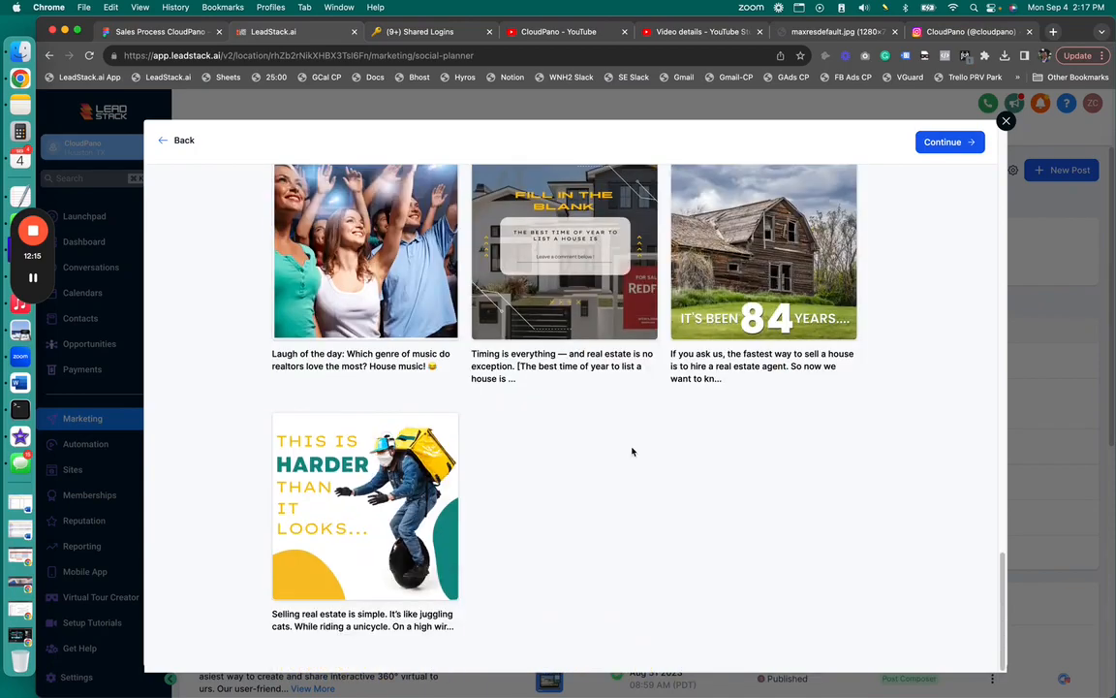
scroll(632, 451, up, 8)
scroll(636, 447, up, 5)
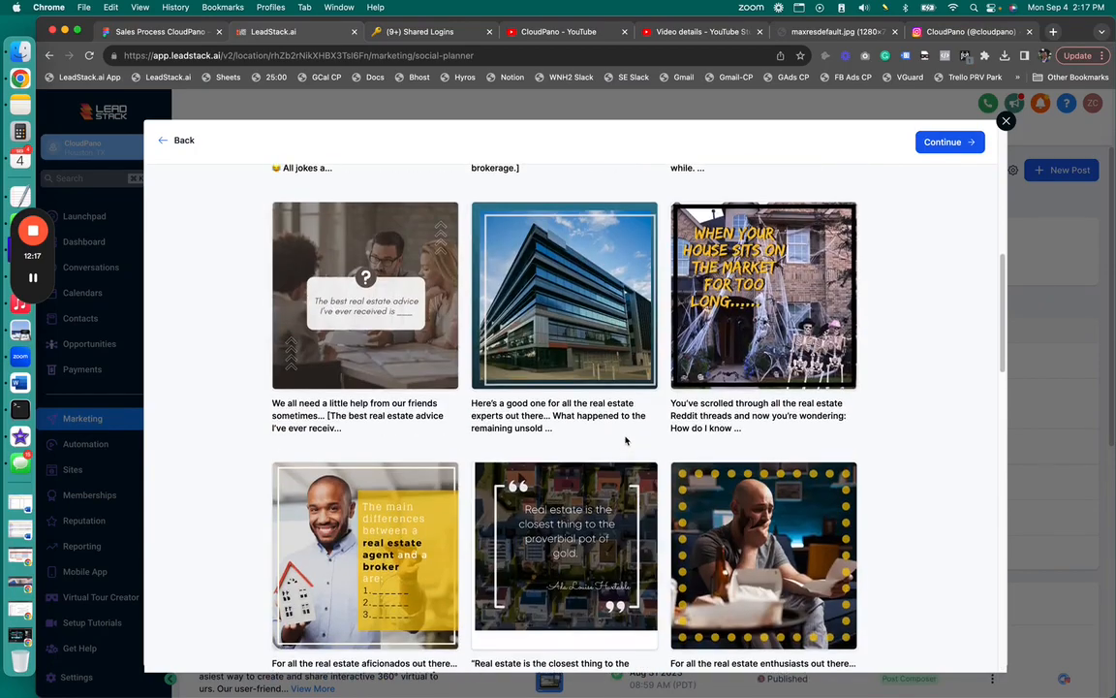
scroll(621, 446, up, 6)
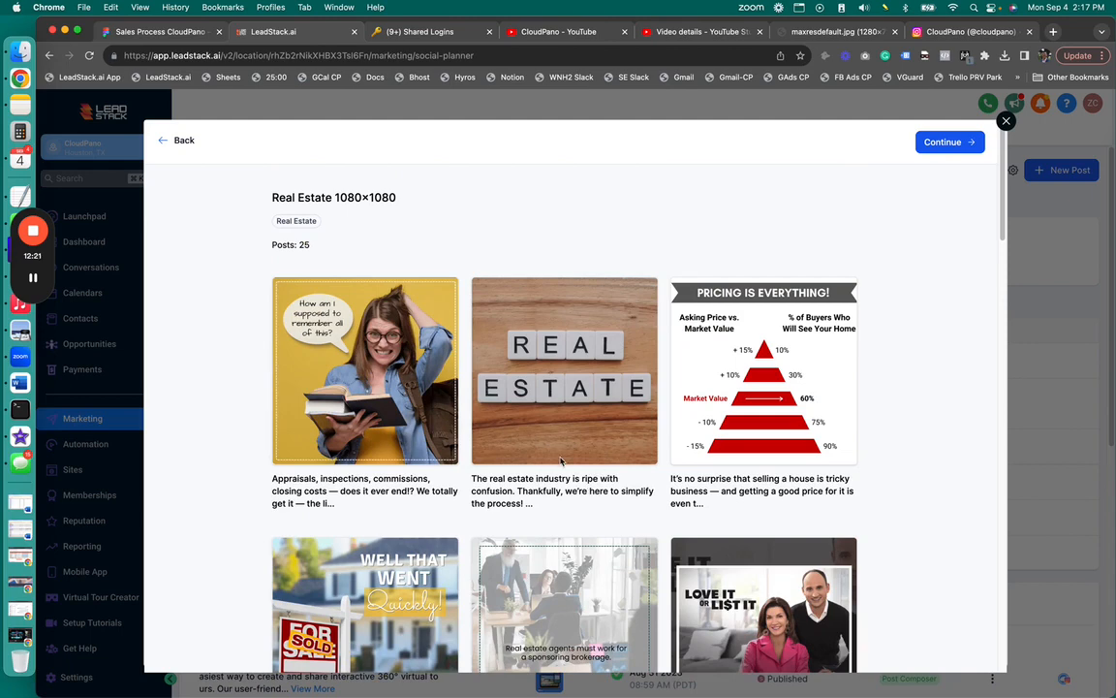
scroll(601, 462, down, 4)
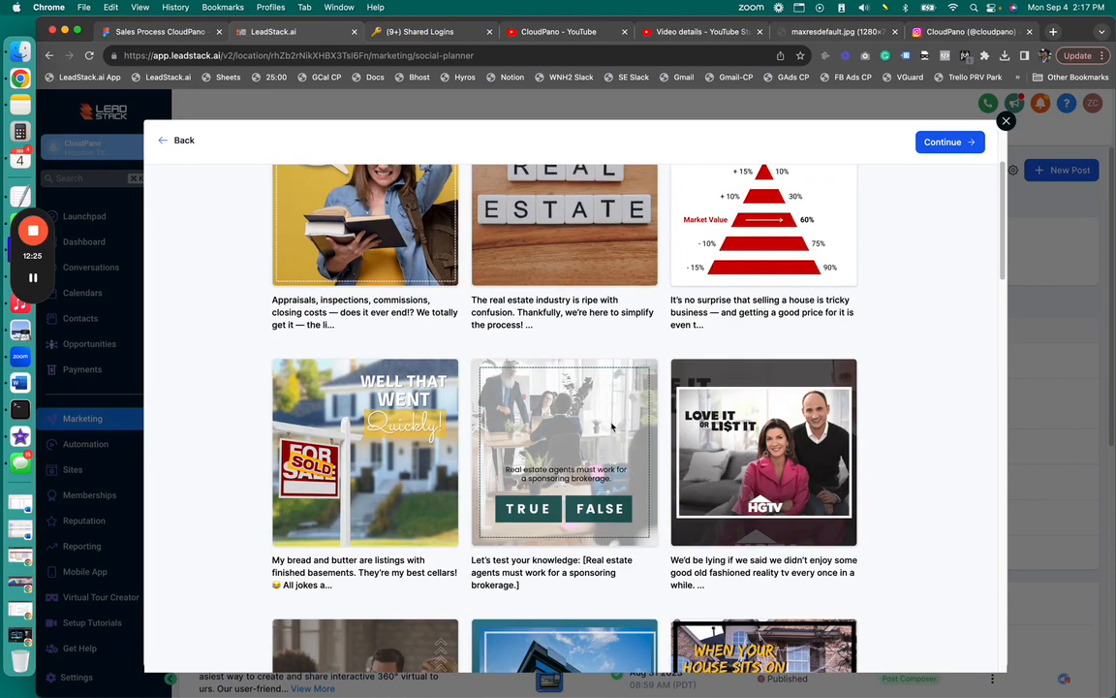
scroll(620, 422, up, 4)
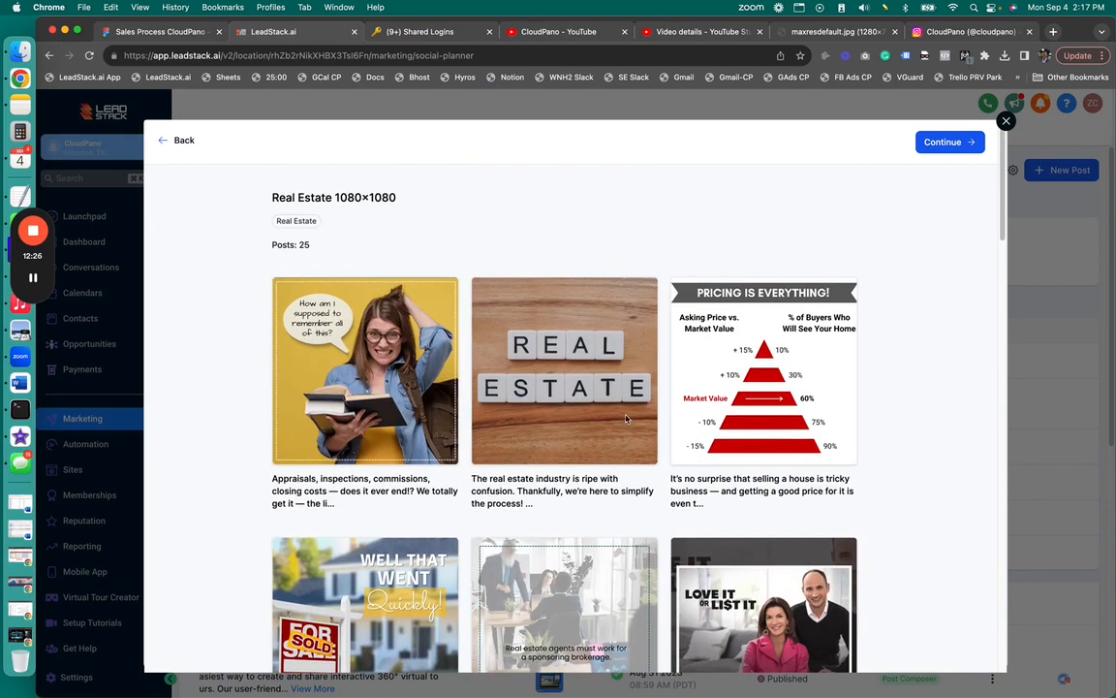
click(161, 142)
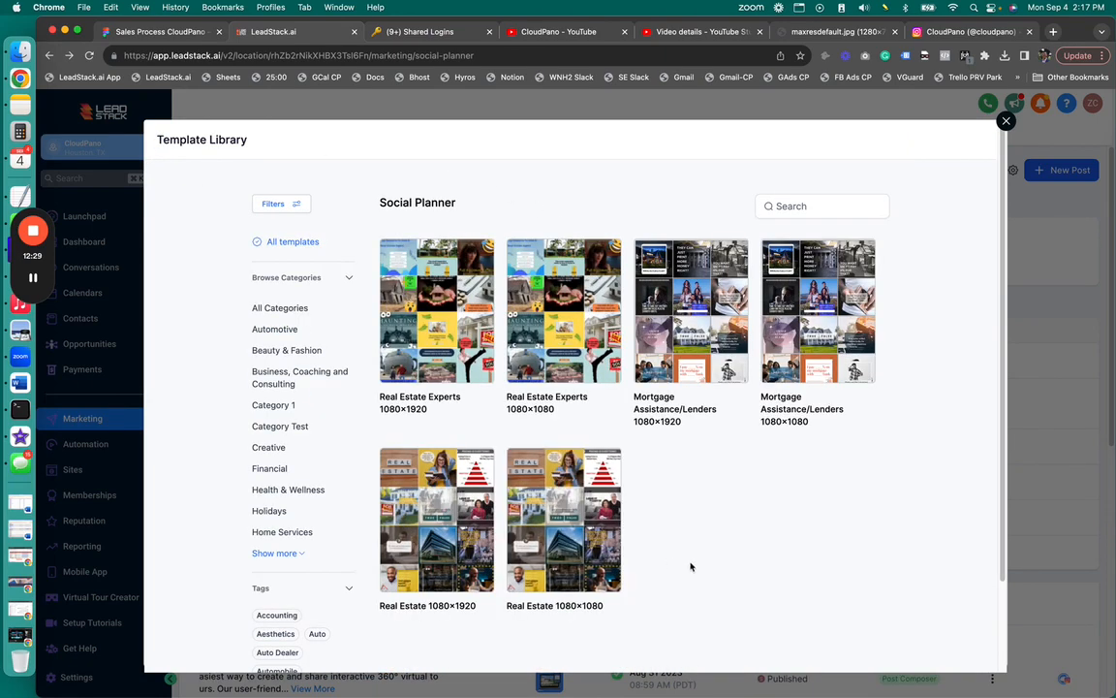
Preview the posts in the Real Estate Experts 1080×1920 template and close the template library without choosing one
click(478, 258)
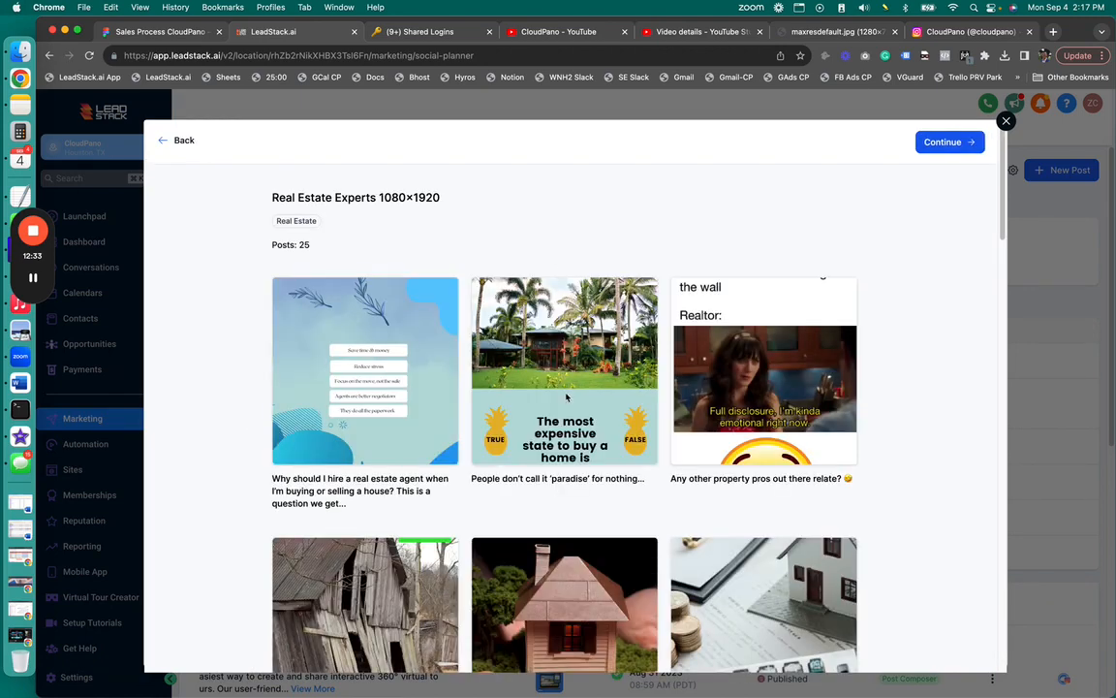
scroll(567, 396, down, 10)
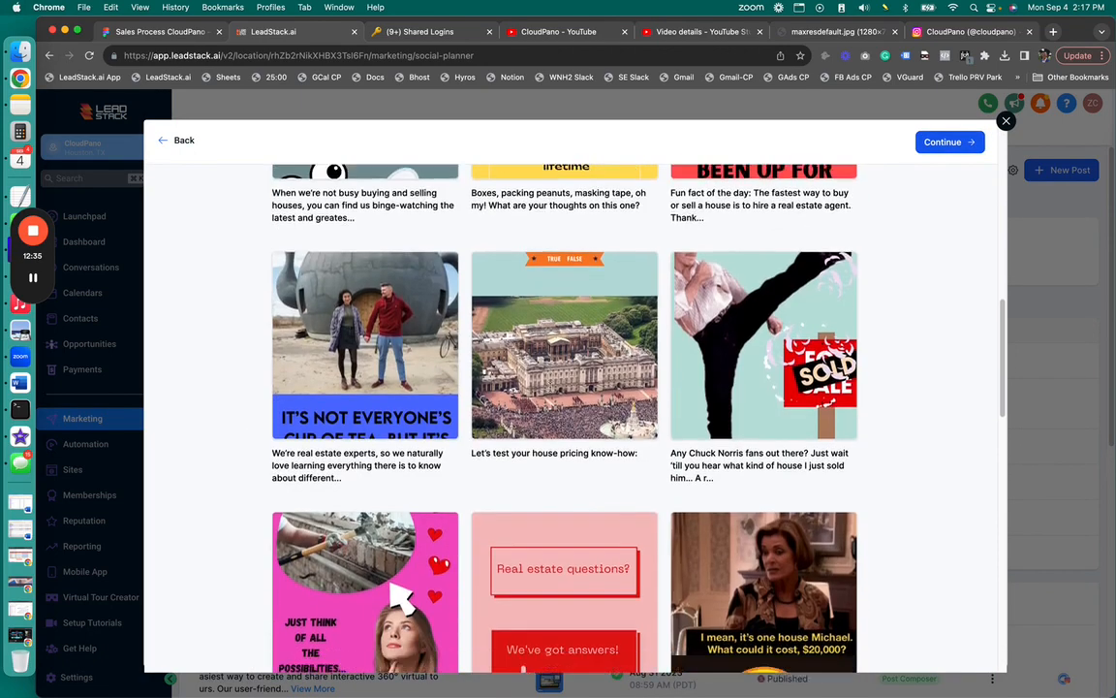
scroll(550, 386, down, 3)
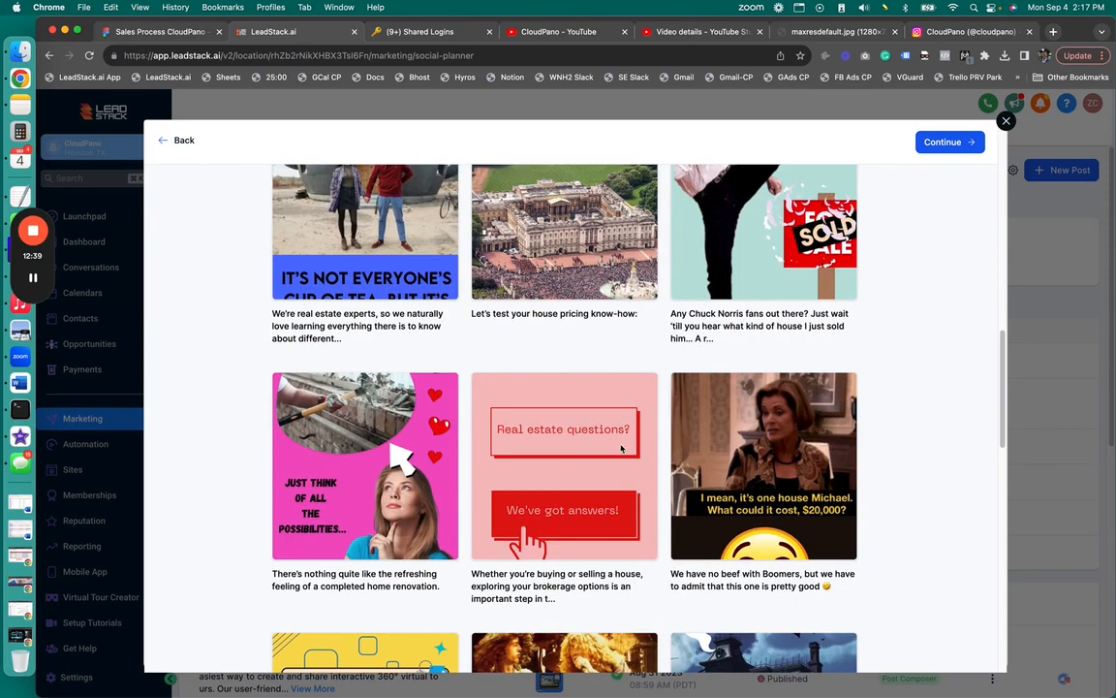
scroll(621, 447, down, 4)
scroll(619, 468, down, 3)
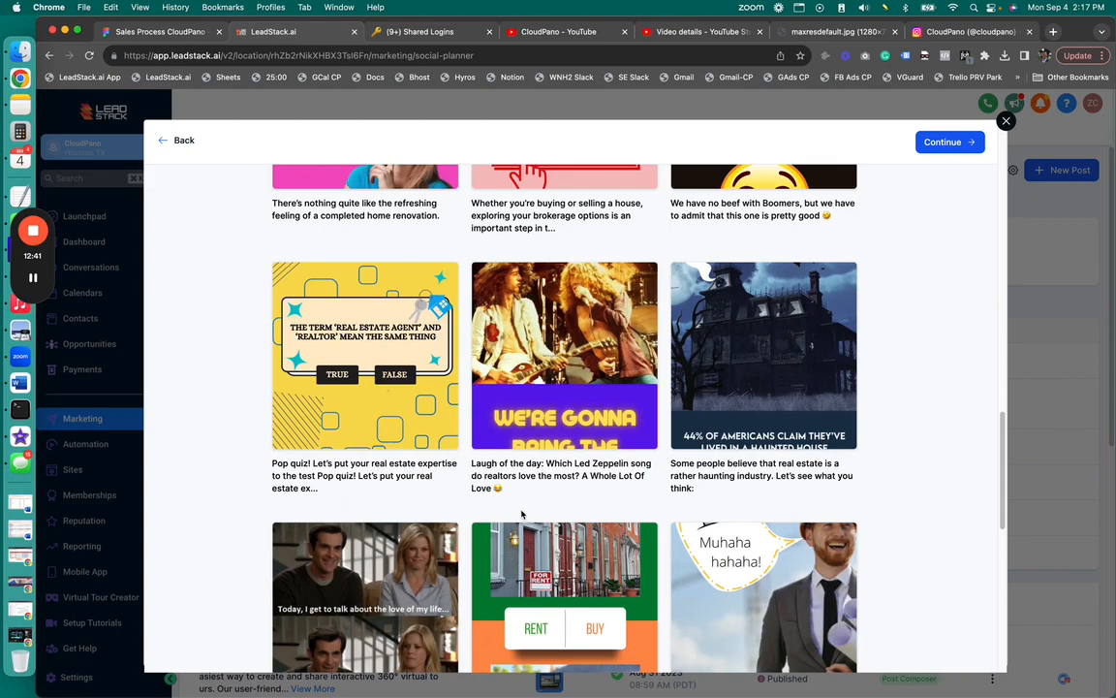
scroll(532, 504, down, 4)
scroll(532, 508, down, 8)
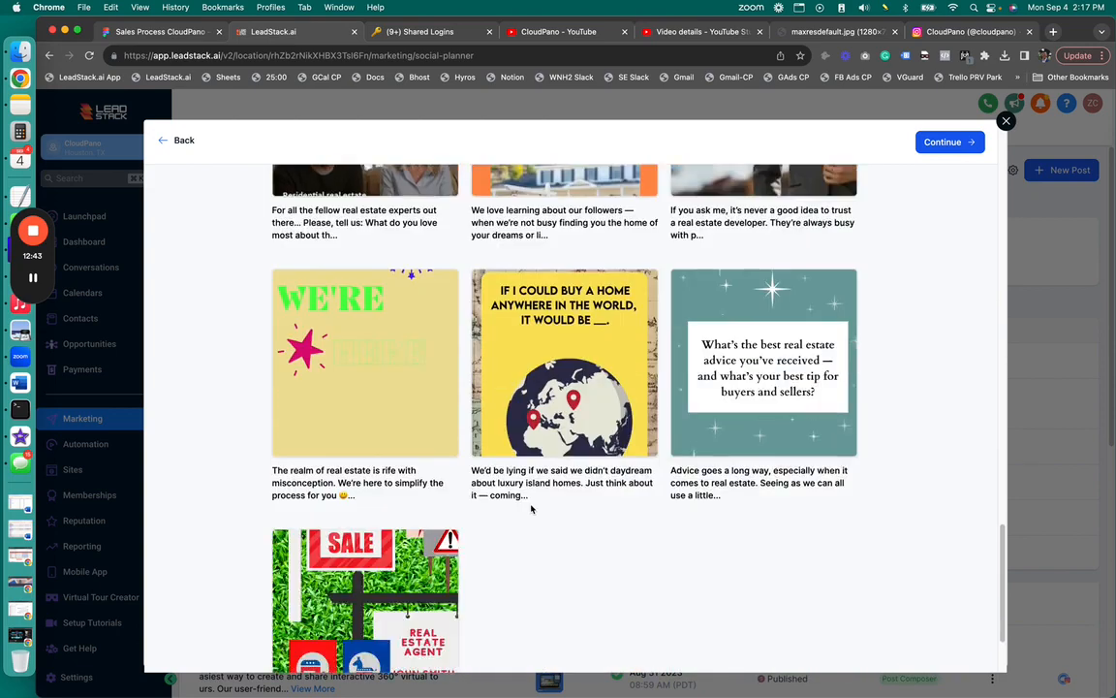
click(183, 141)
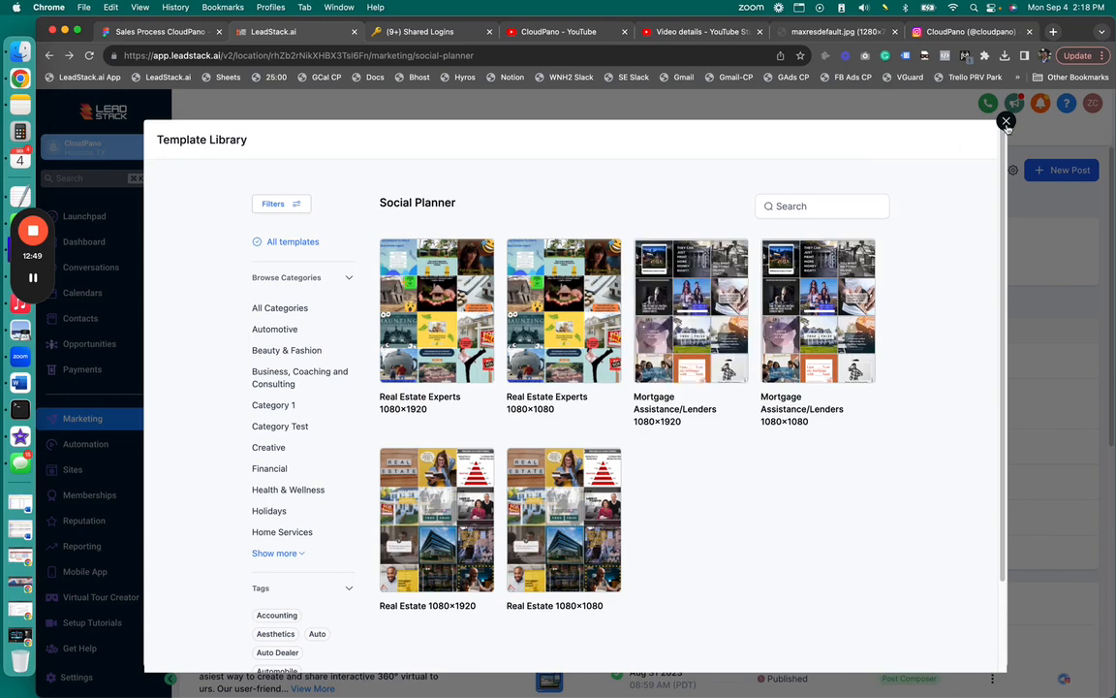
click(1007, 122)
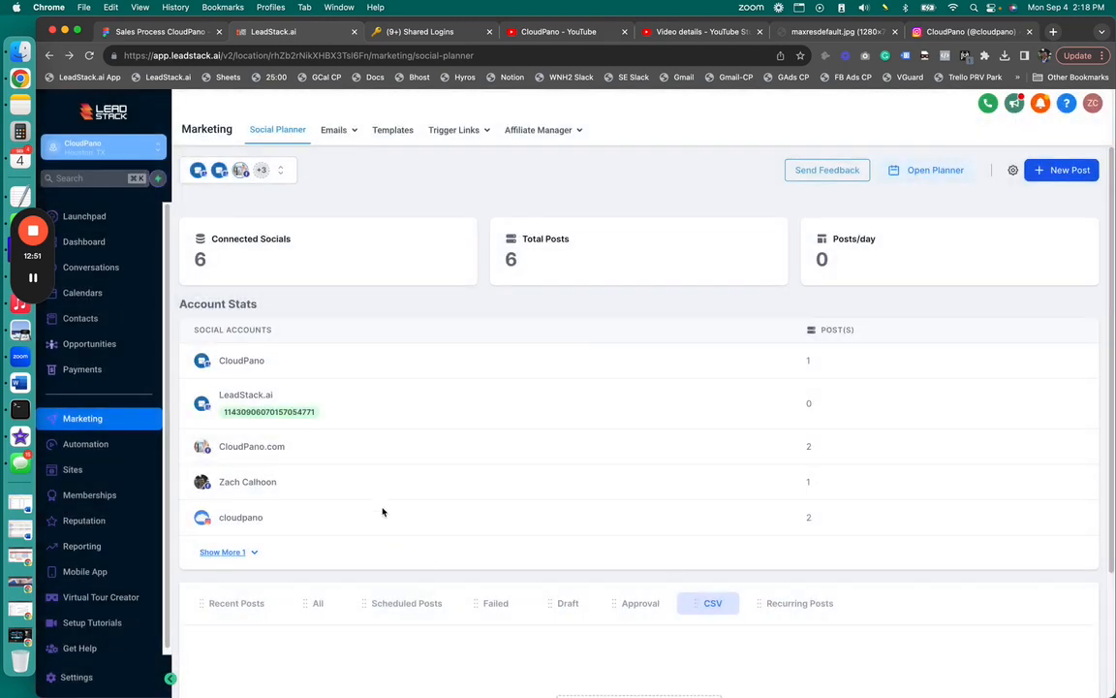